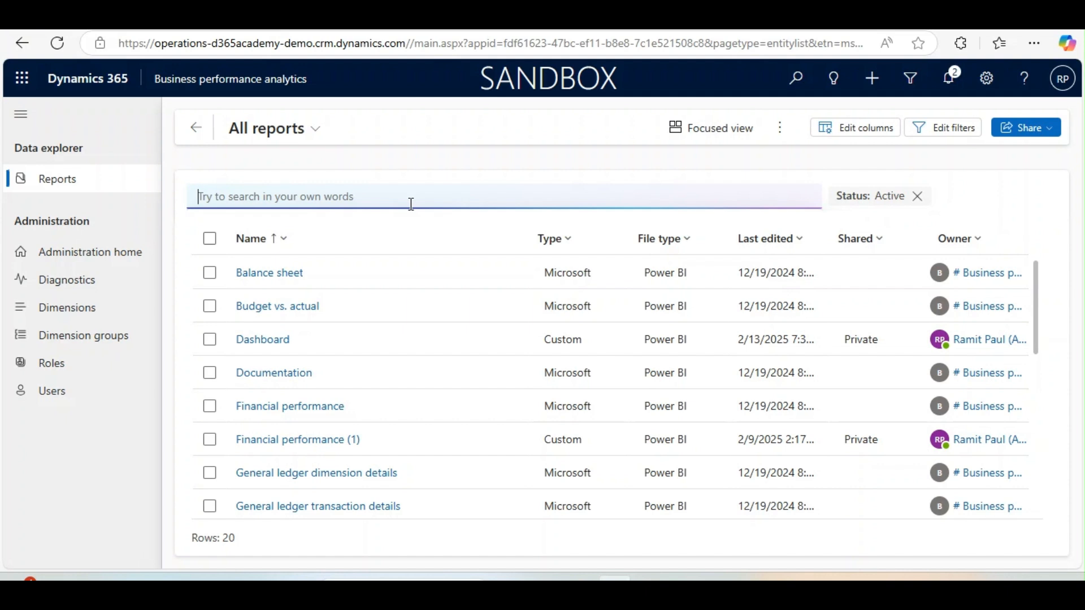
- Create a blank Power BI report named "D365 Dashboard Session"
left_click(780, 133)
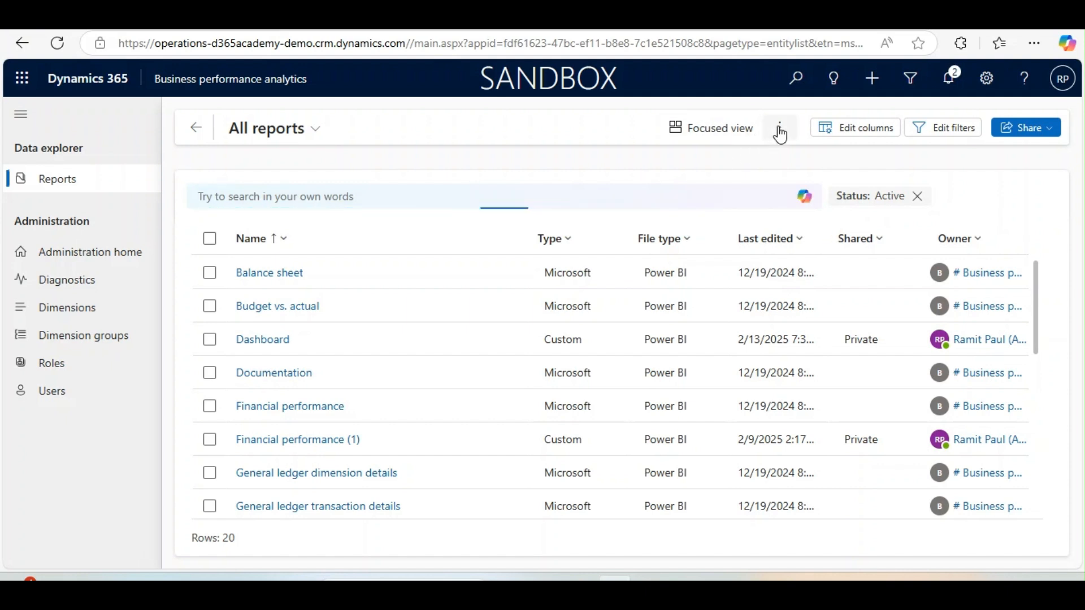
left_click(806, 185)
left_click(483, 218)
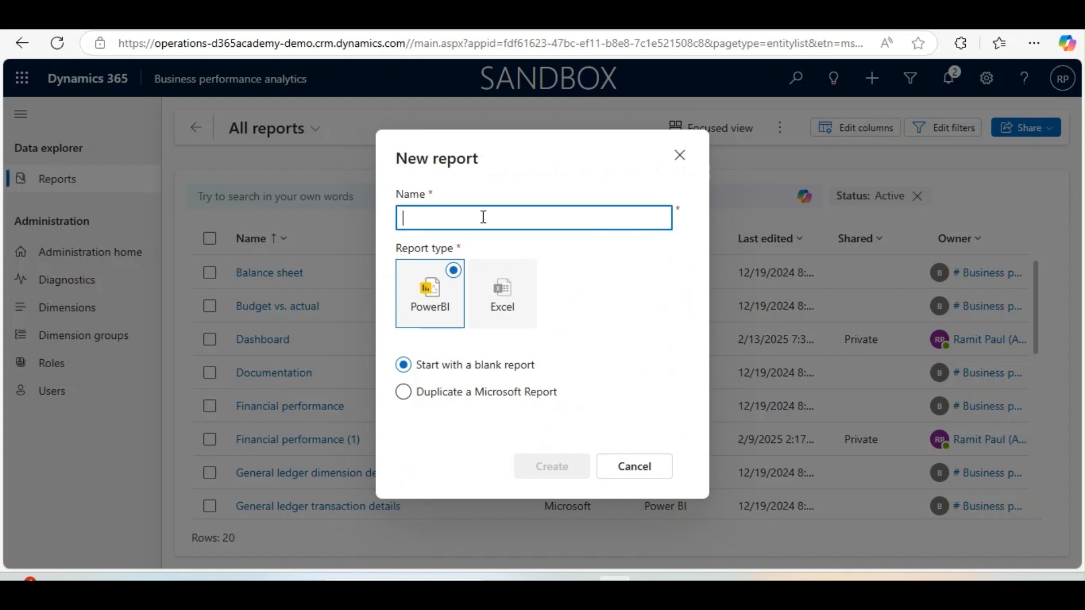
type("D365 D")
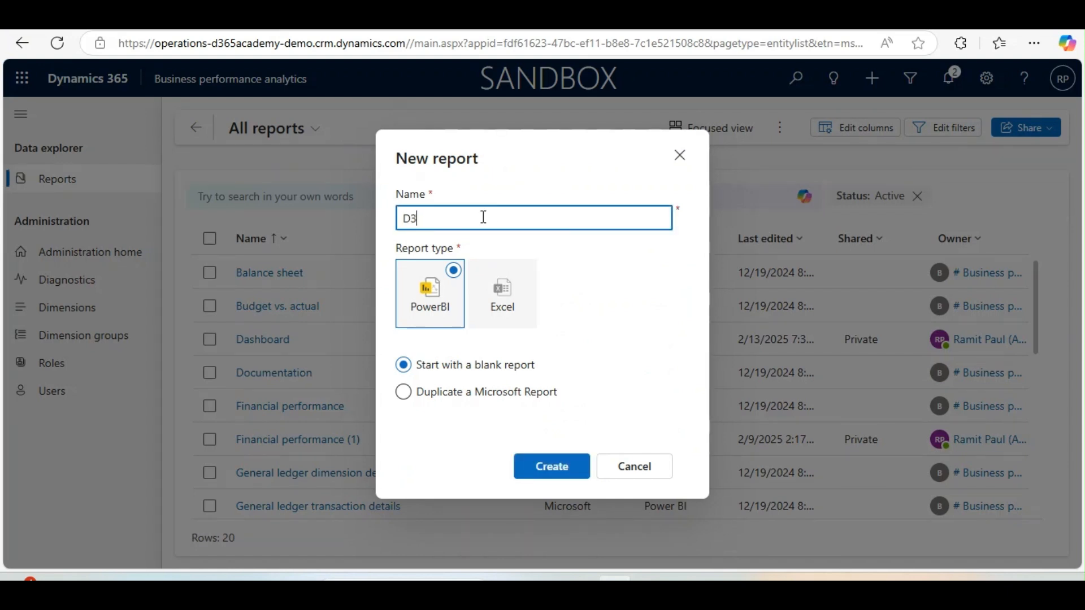
type("ashbaord")
key("BackSpace")
key("BackSpace")
key("BackSpace")
key("BackSpace")
type("oard Session")
left_click(551, 466)
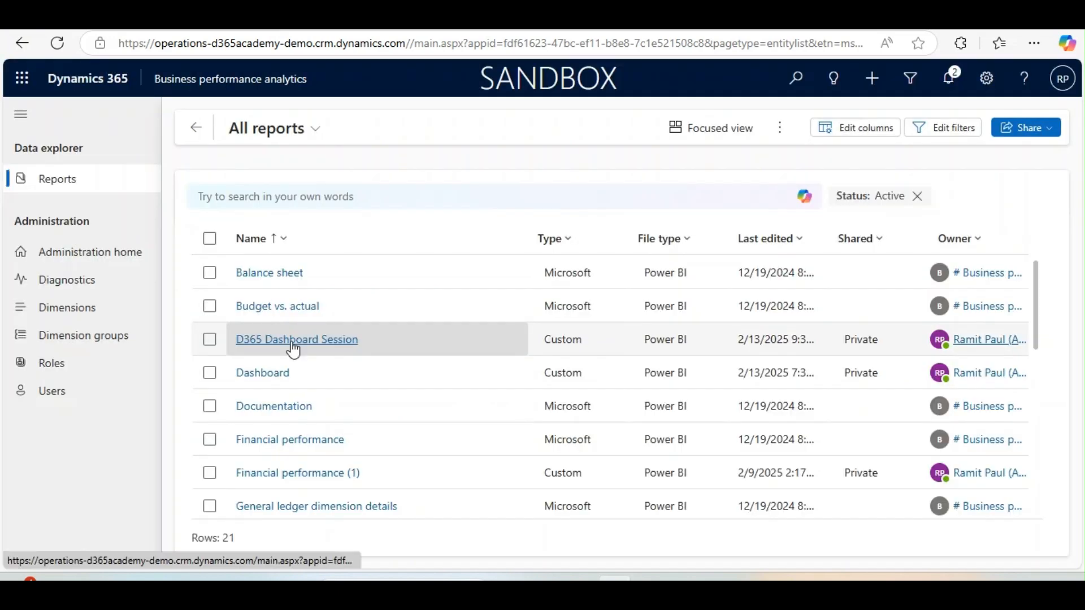
- Open the D365 Dashboard Session report for editing and delete its details box, Legal entity and Accounting Dates slicers, and report name text box
left_click(293, 340)
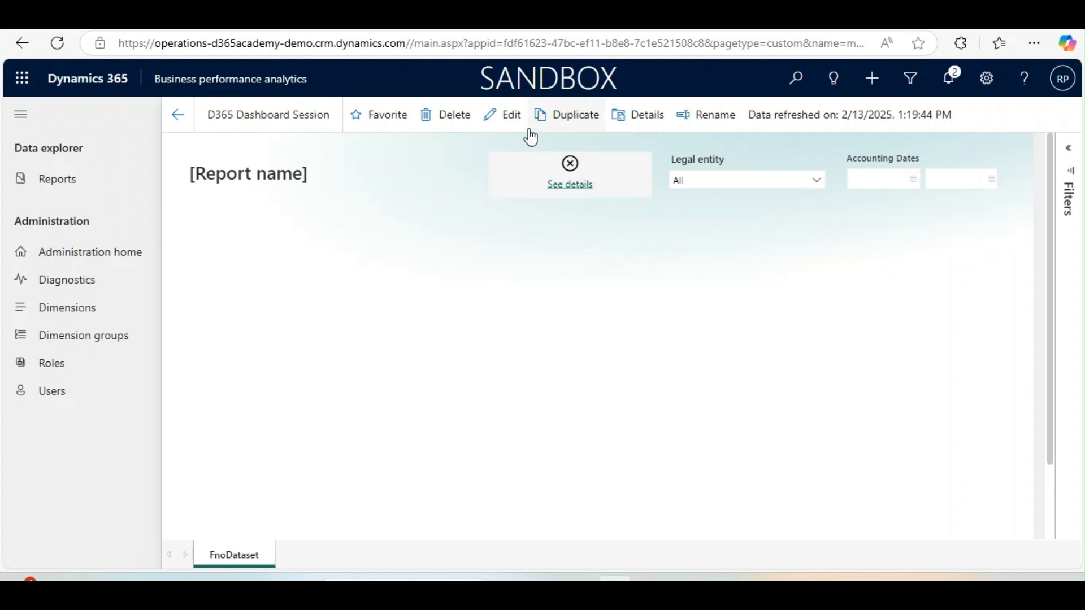
left_click(504, 115)
left_click(475, 211)
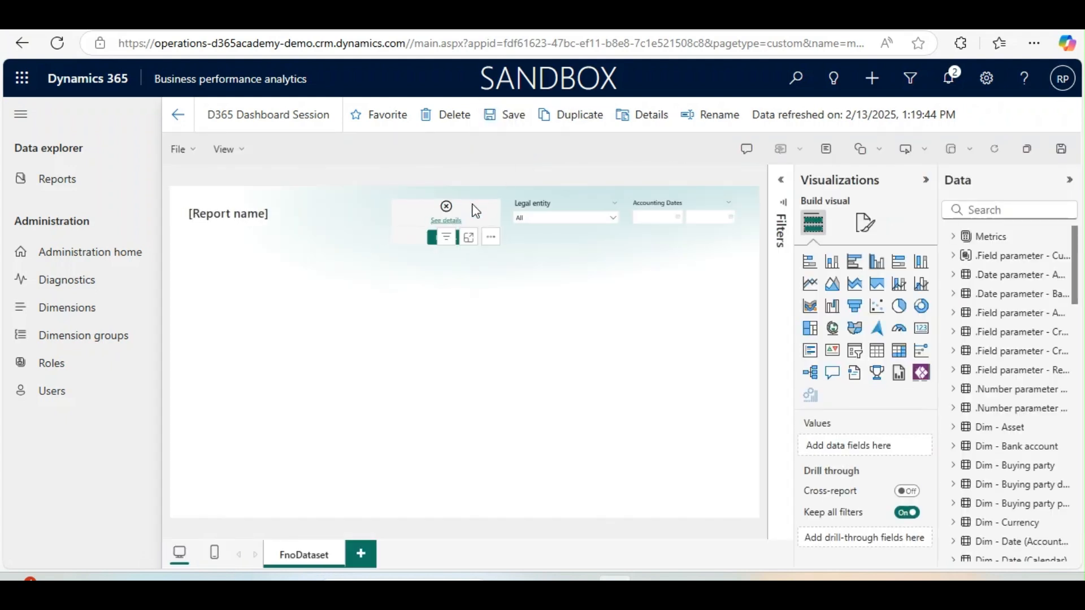
key("Delete")
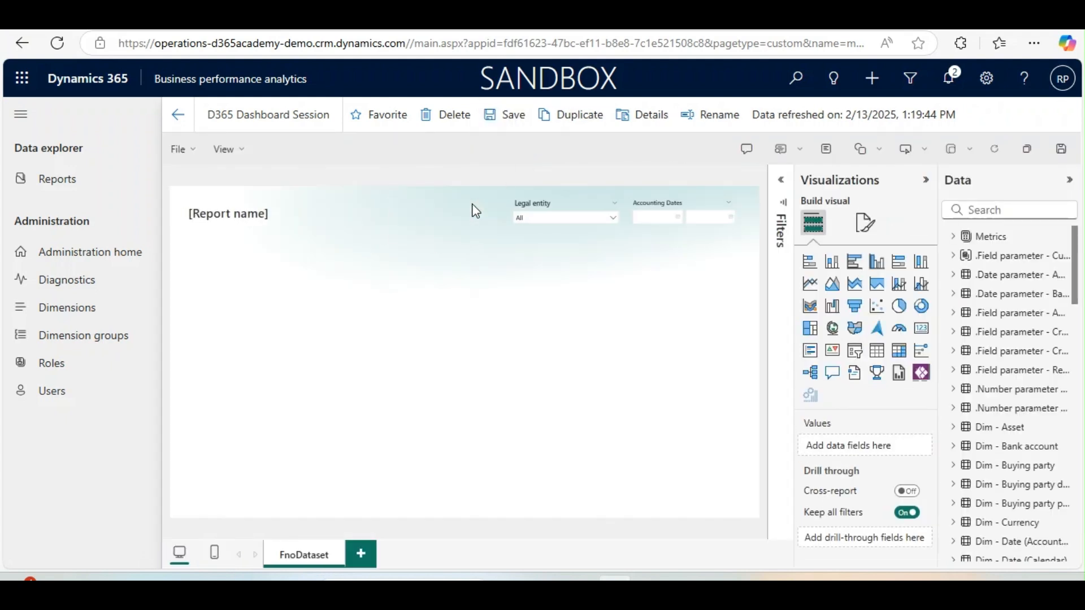
left_click(575, 202)
key("Delete")
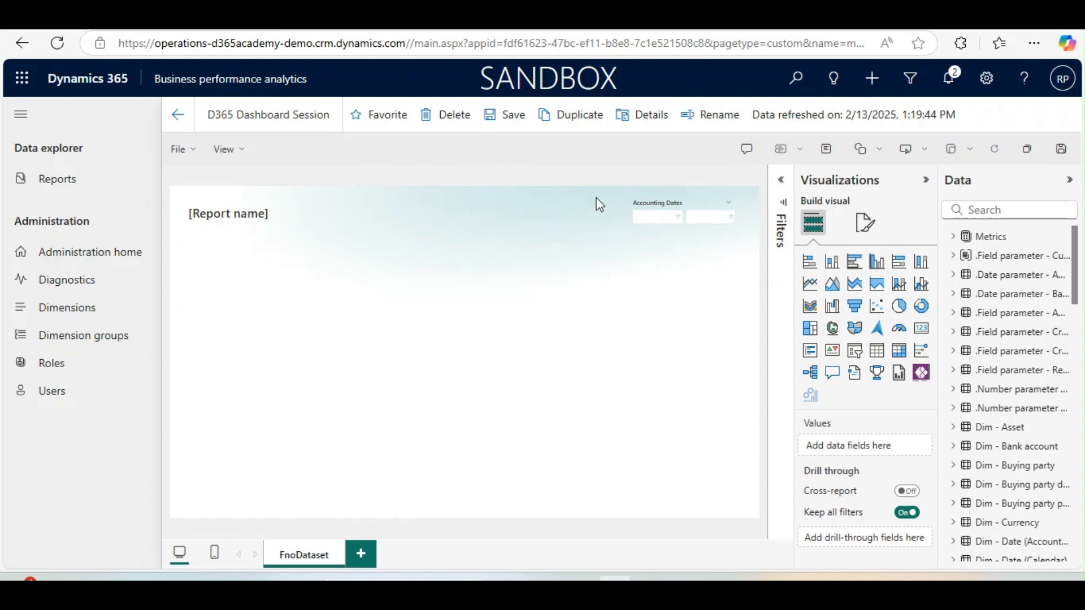
left_click(664, 210)
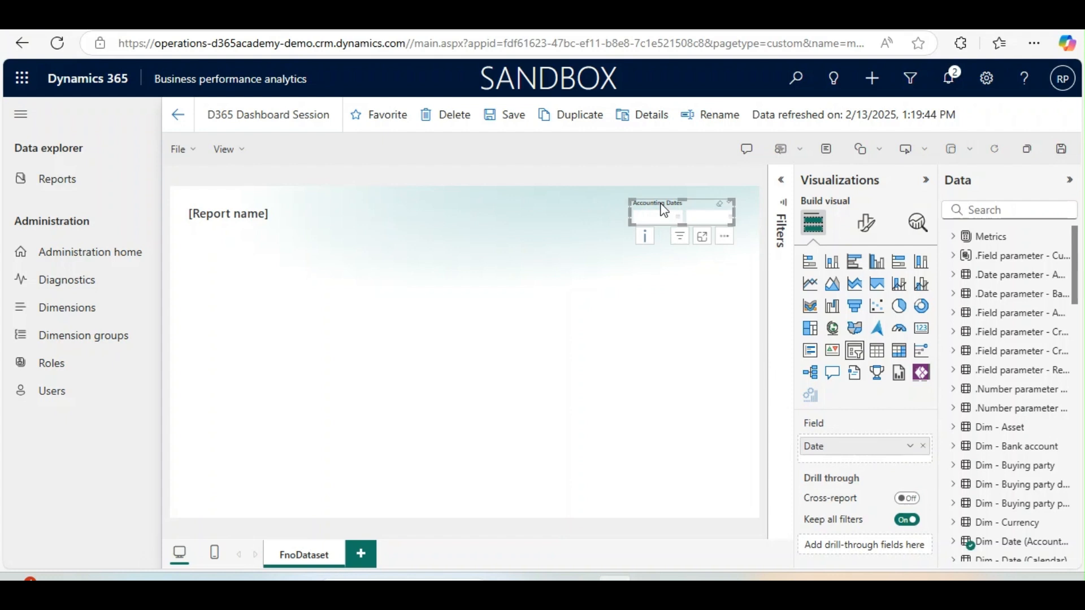
key("Delete")
left_click(215, 222)
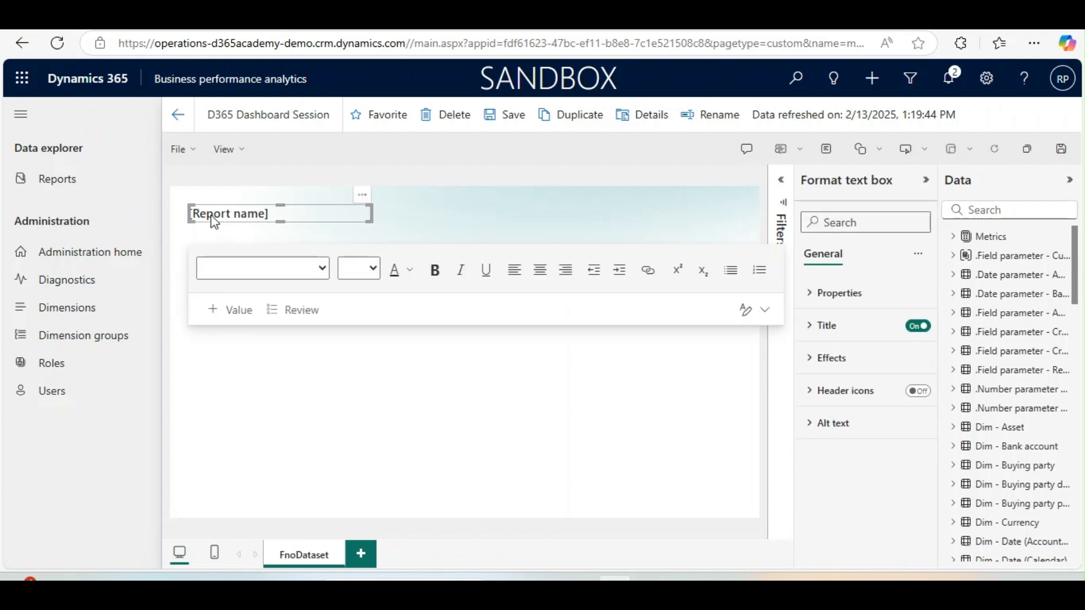
key("Delete")
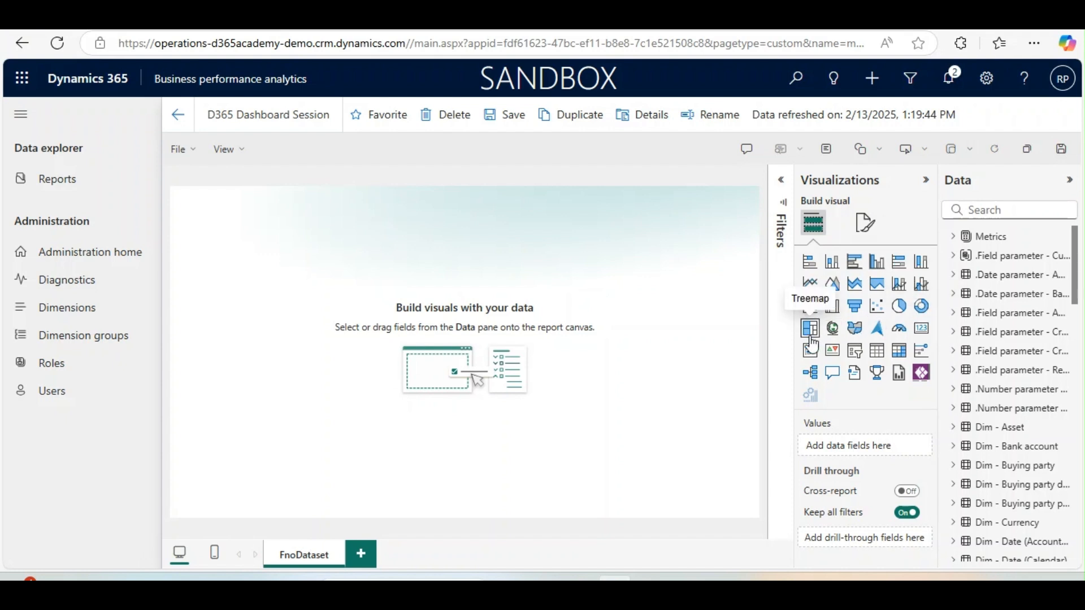
- Add a stacked column chart to the blank canvas and enlarge it to nearly half the page's width and height
left_click(832, 262)
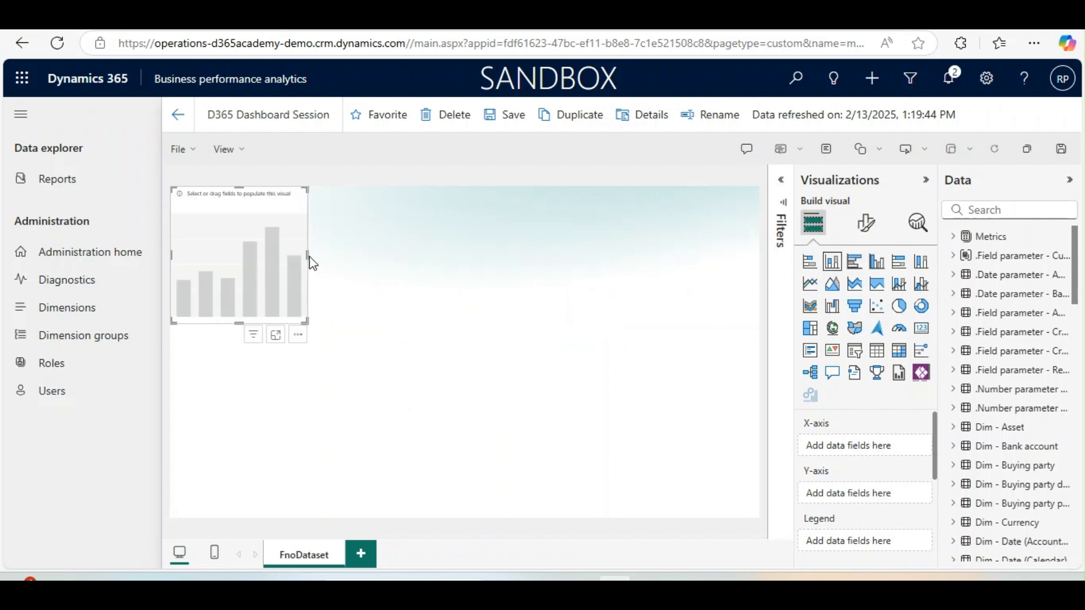
left_click_drag(308, 256, 451, 264)
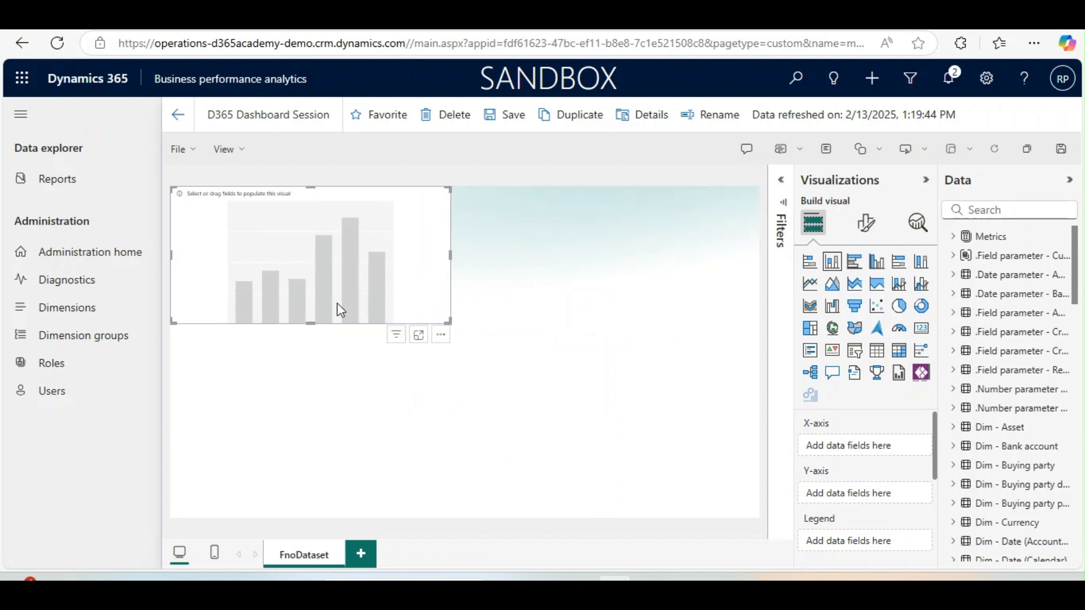
left_click_drag(310, 320, 307, 349)
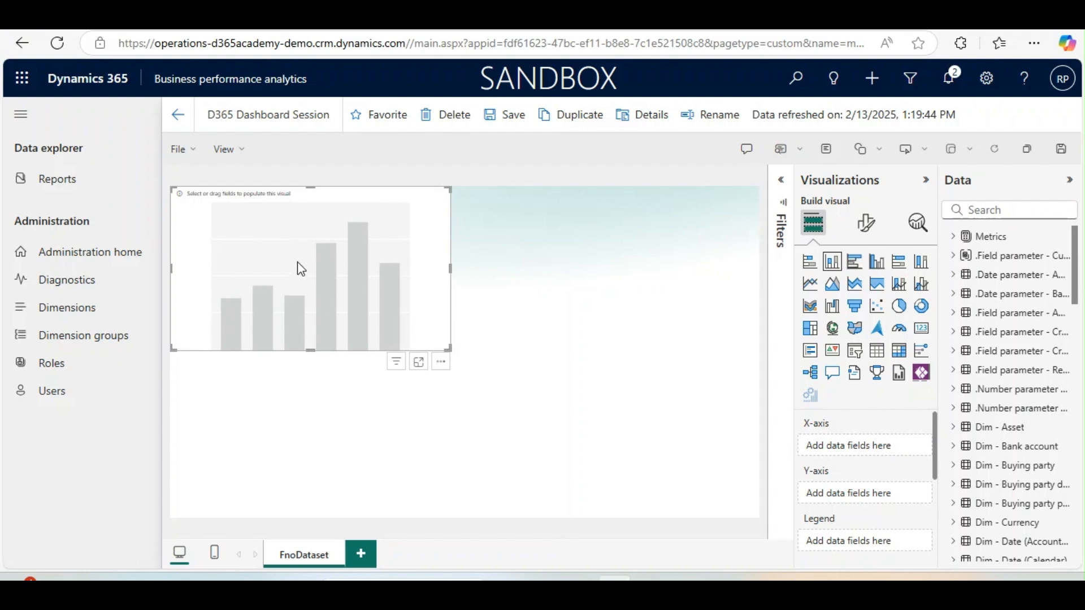
- Set the chart's X-axis to only the Quarter level of the Accounting date hierarchy from Dim - Date (Accounting)
left_click_drag(927, 321, 822, 313)
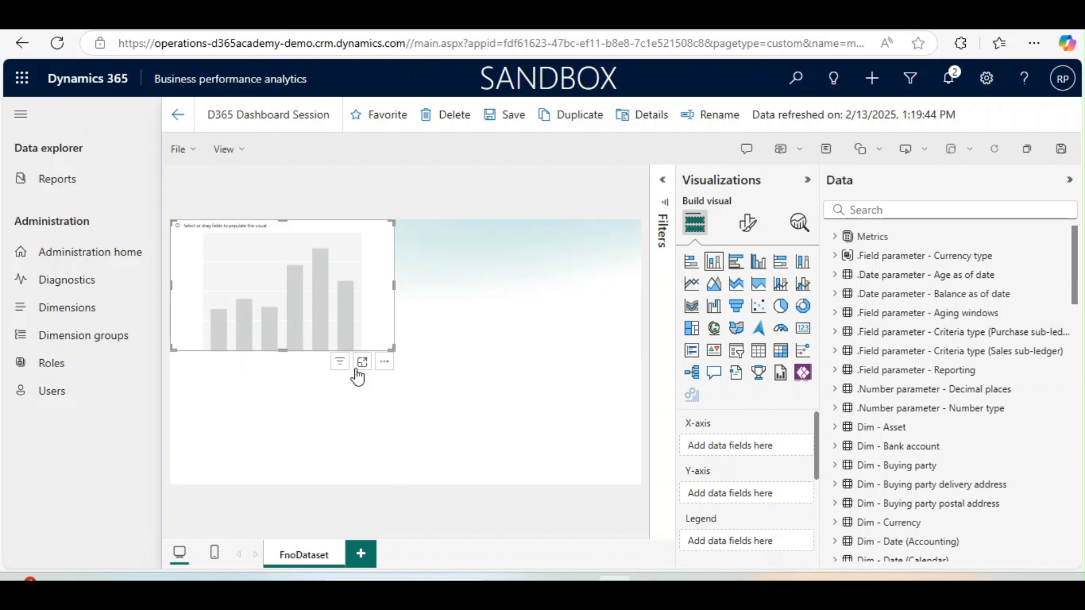
mouse_move(921, 360)
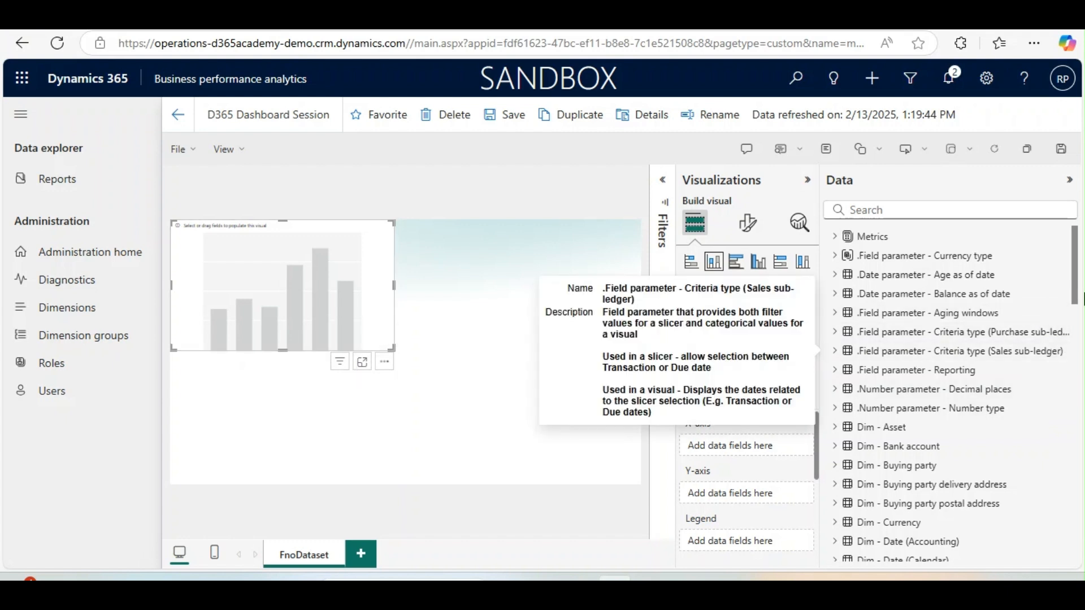
left_click_drag(1075, 272, 1077, 346)
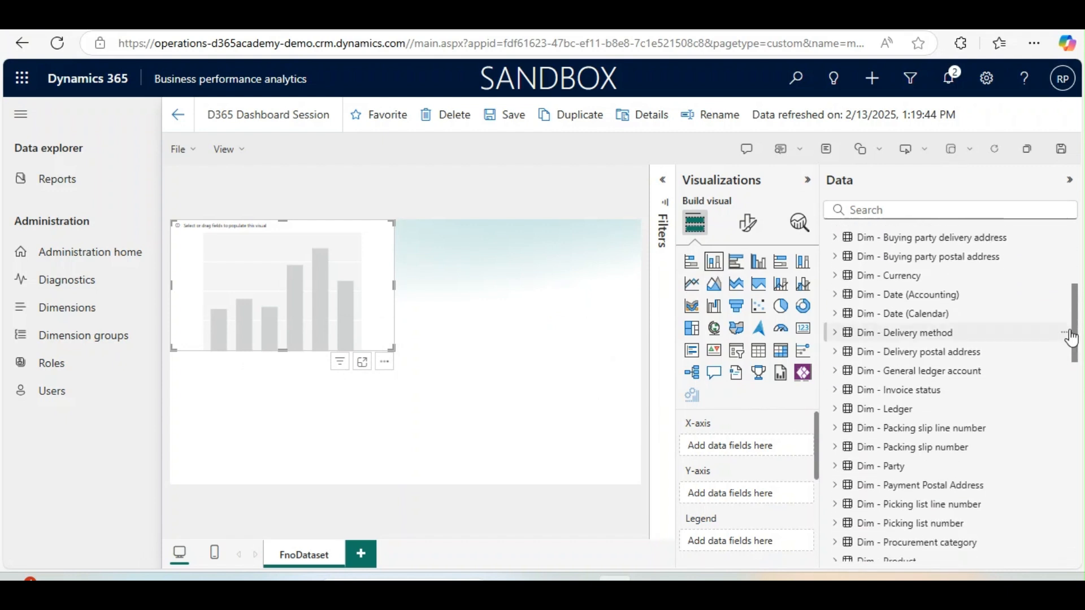
left_click(836, 295)
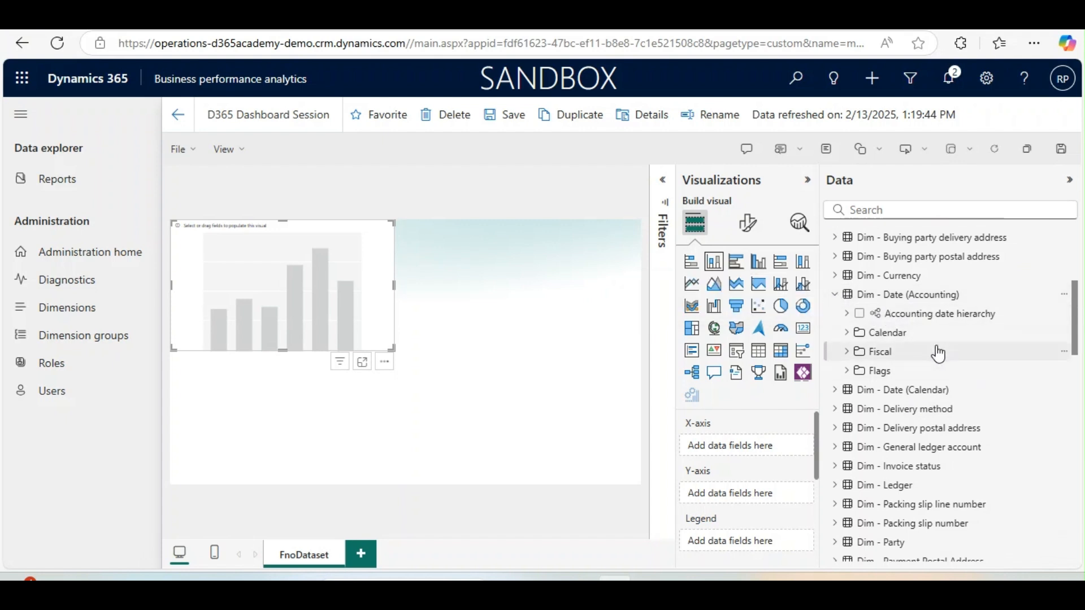
left_click(849, 315)
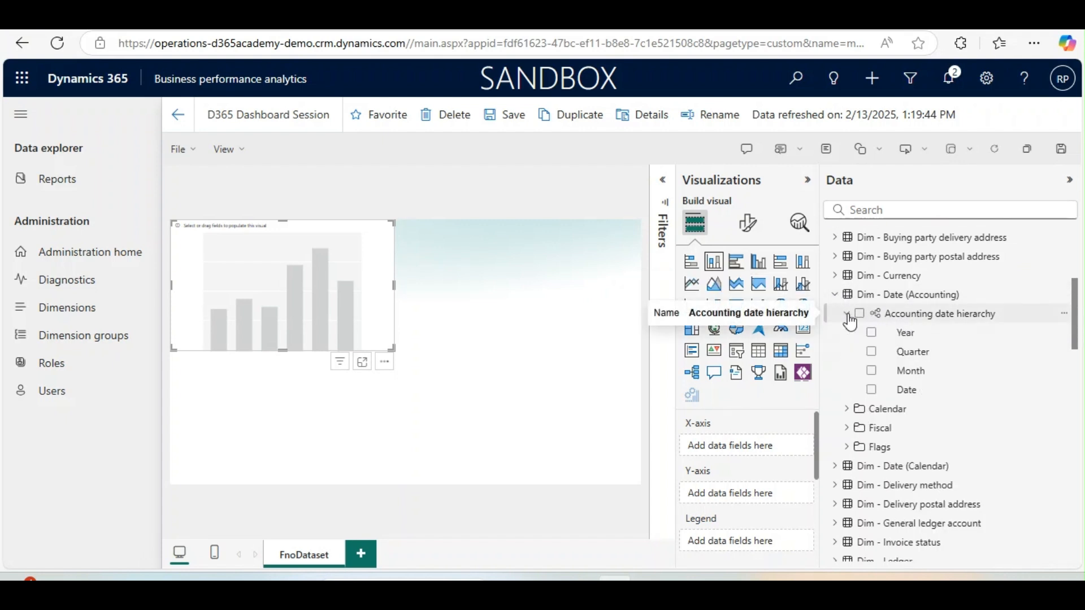
left_click(872, 351)
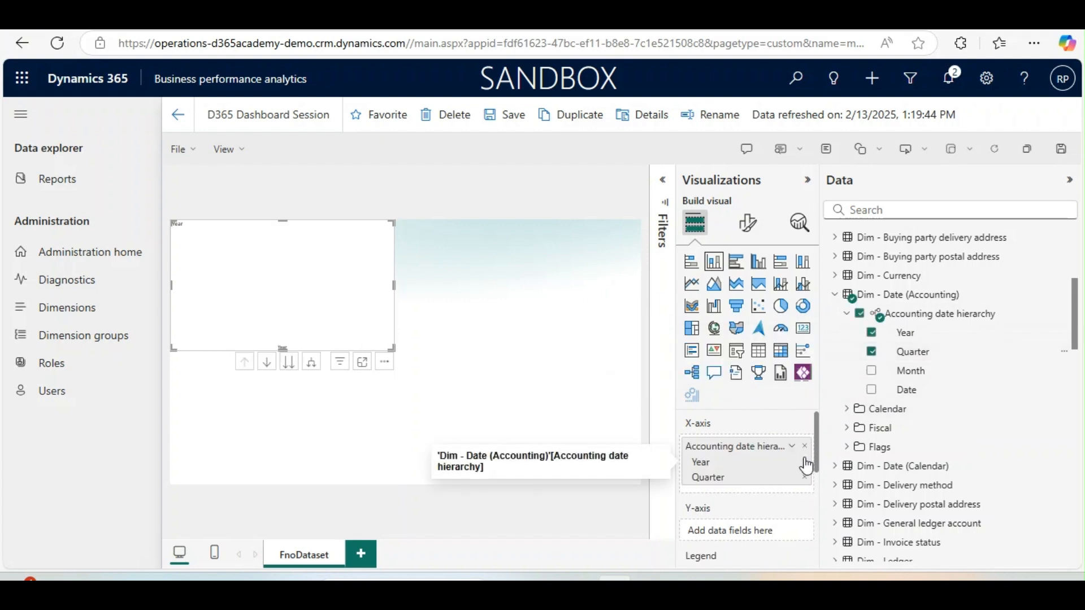
left_click(805, 463)
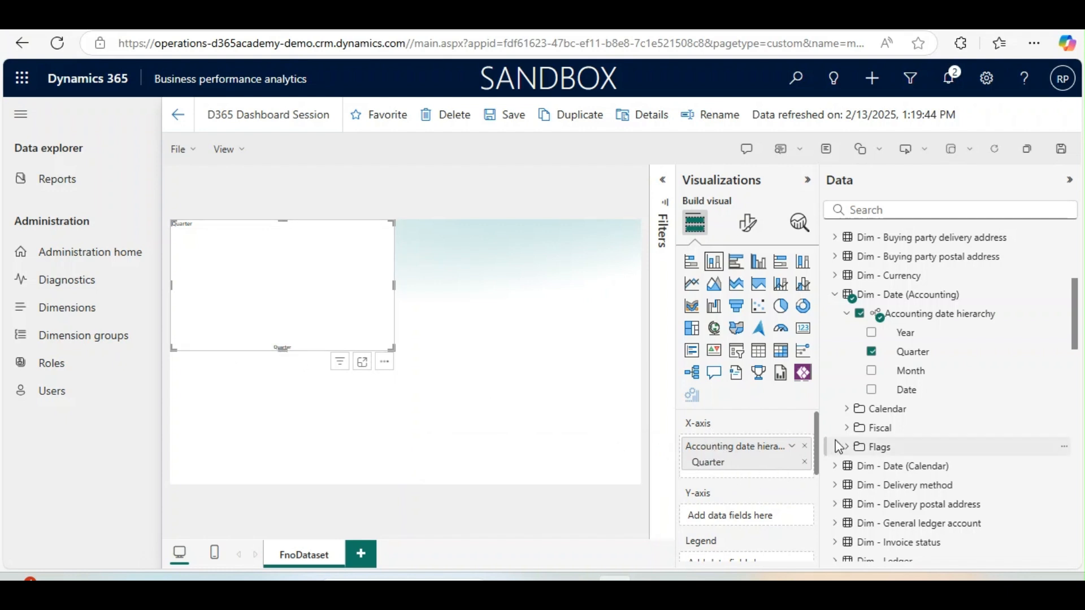
- Add General ledger amount (Absolute) from the General Ledger metrics to the chart's Y-axis
left_click_drag(817, 433, 816, 445)
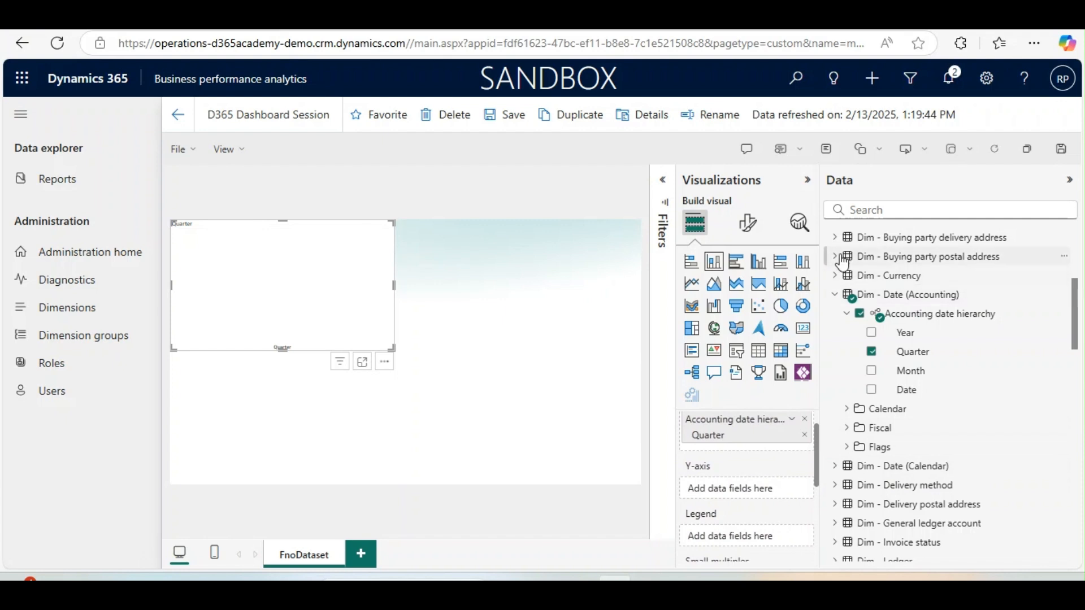
left_click_drag(1079, 300, 1078, 229)
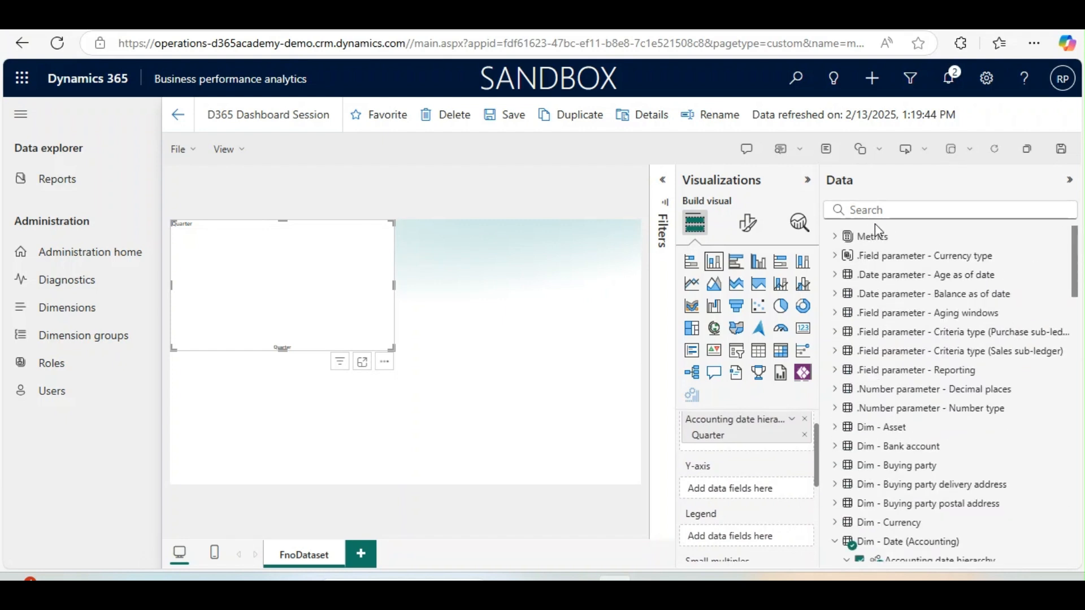
left_click(836, 236)
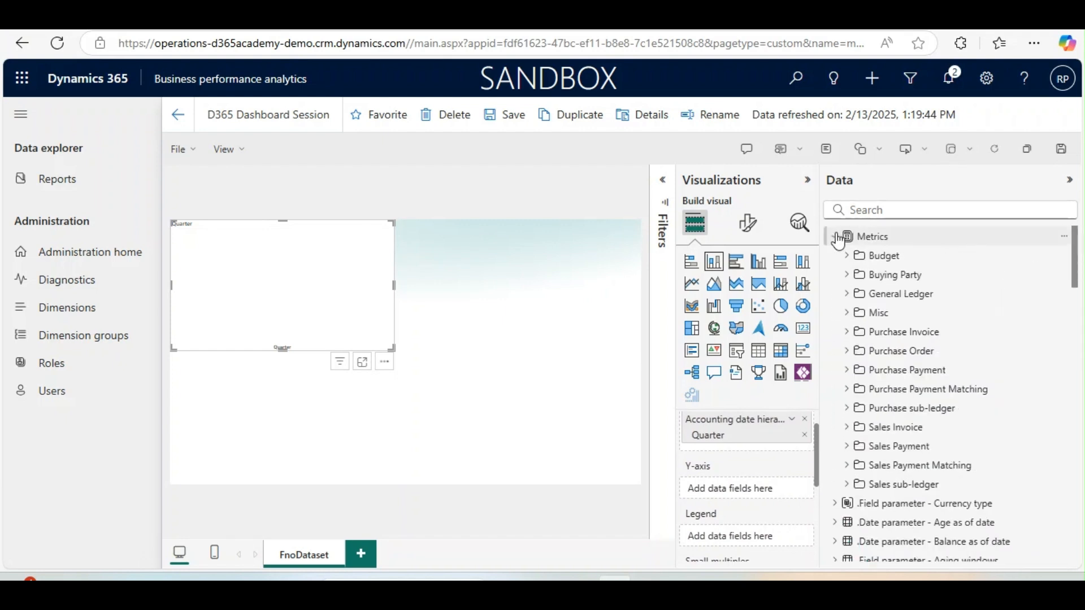
left_click(846, 294)
left_click(857, 313)
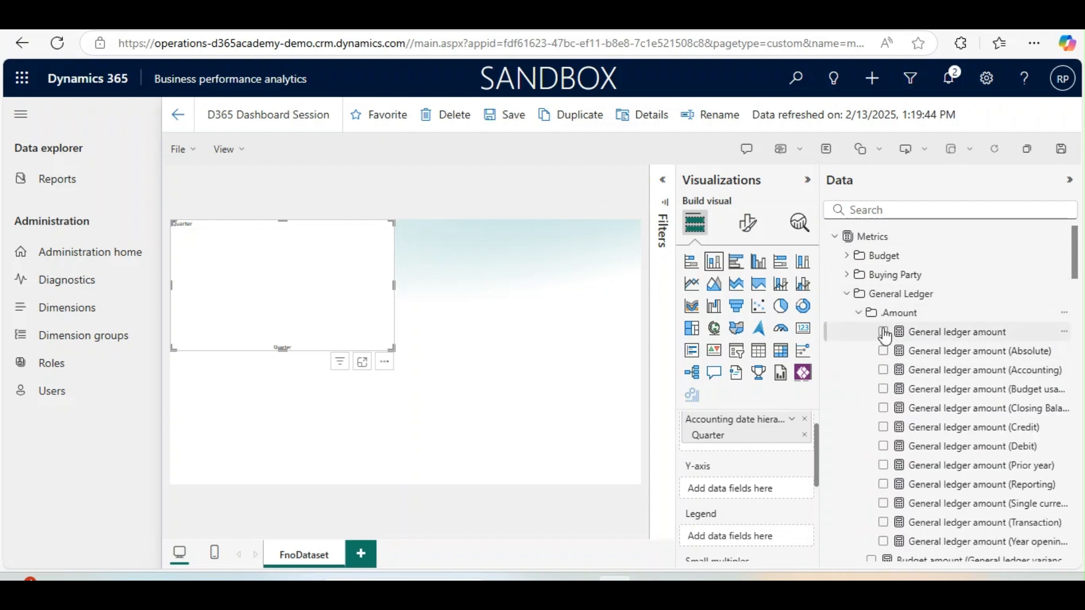
left_click_drag(904, 358, 749, 493)
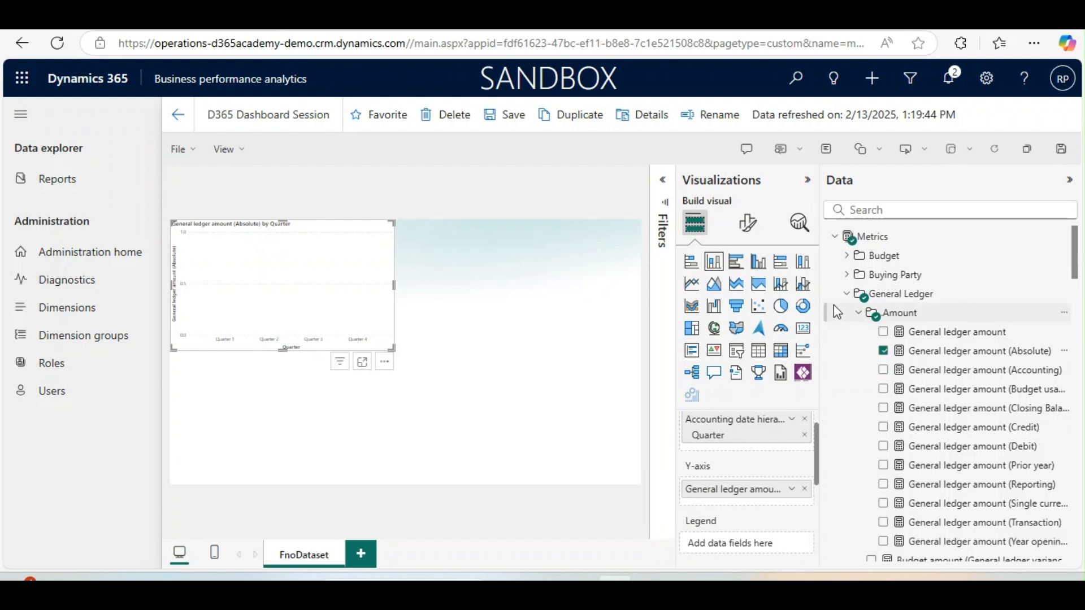
- Add Type from the General ledger hierarchy in Dim - General ledger account to the chart's legend
left_click(845, 295)
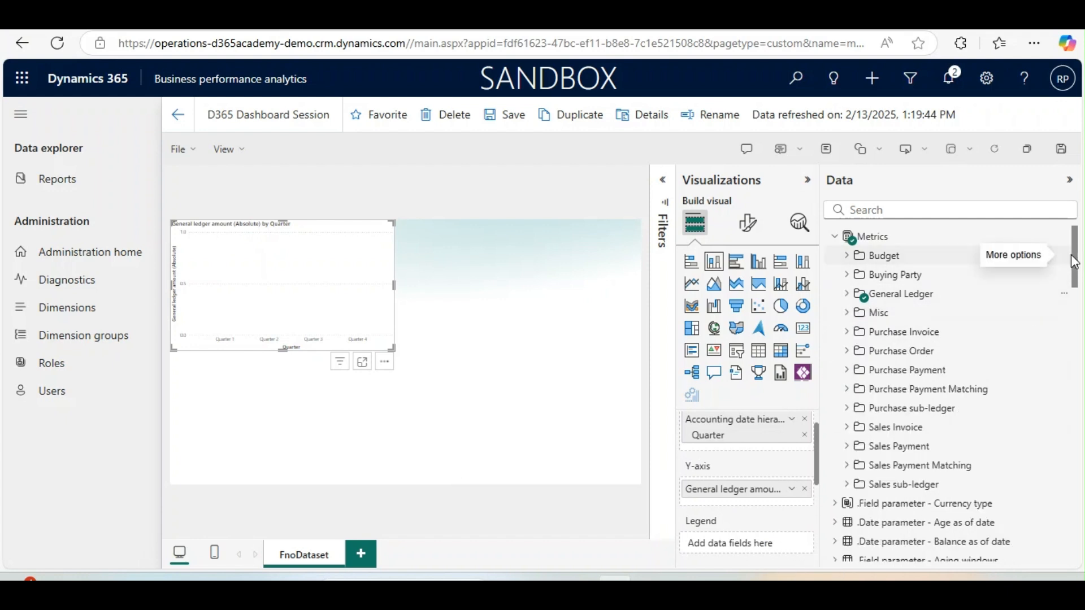
left_click_drag(1073, 266, 1067, 359)
left_click(835, 266)
left_click(835, 342)
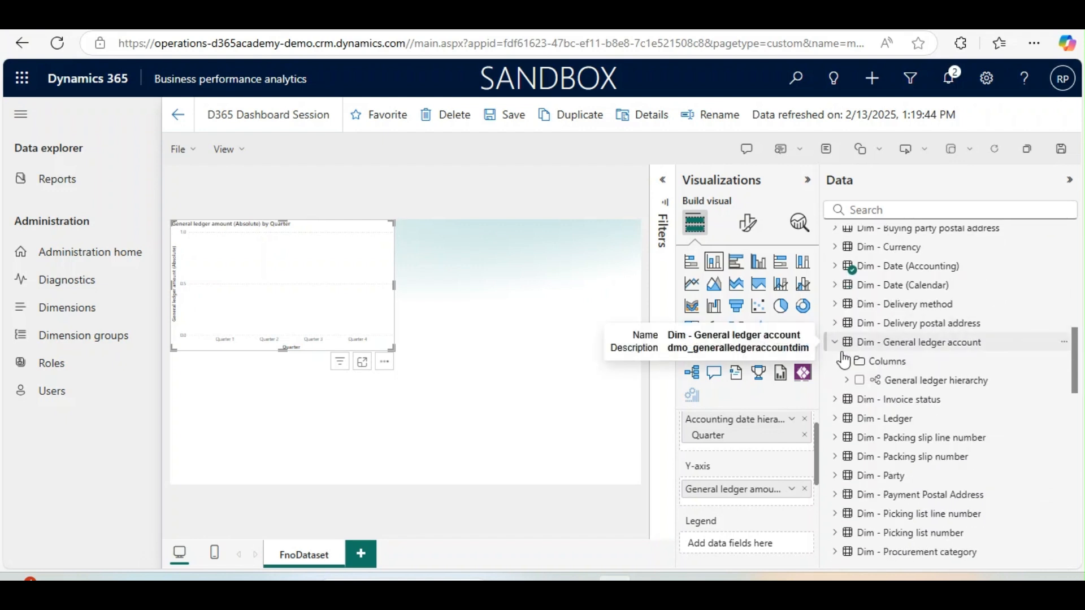
left_click(846, 381)
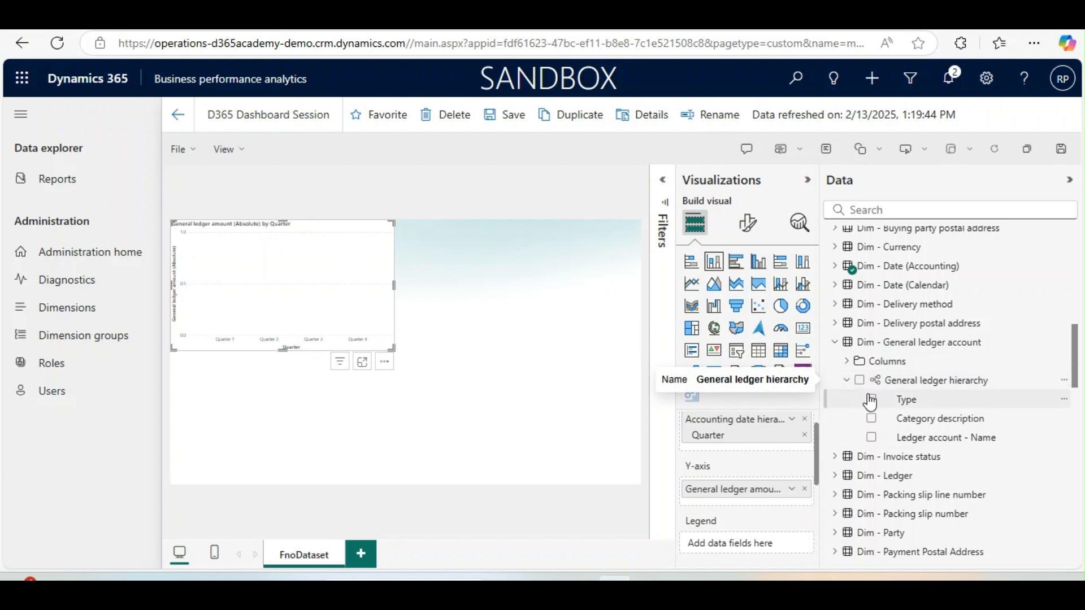
left_click_drag(902, 400, 755, 545)
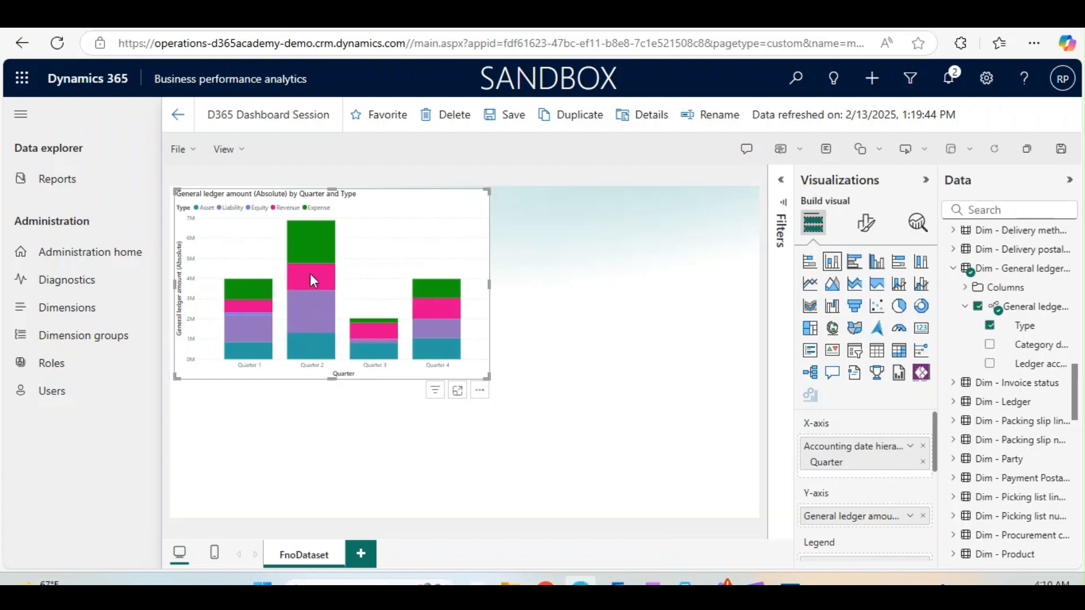
- Examine the chart by highlighting Quarter 2's Expense and Asset segments, then the whole Quarter 1 and Quarter 3 columns
left_click(306, 247)
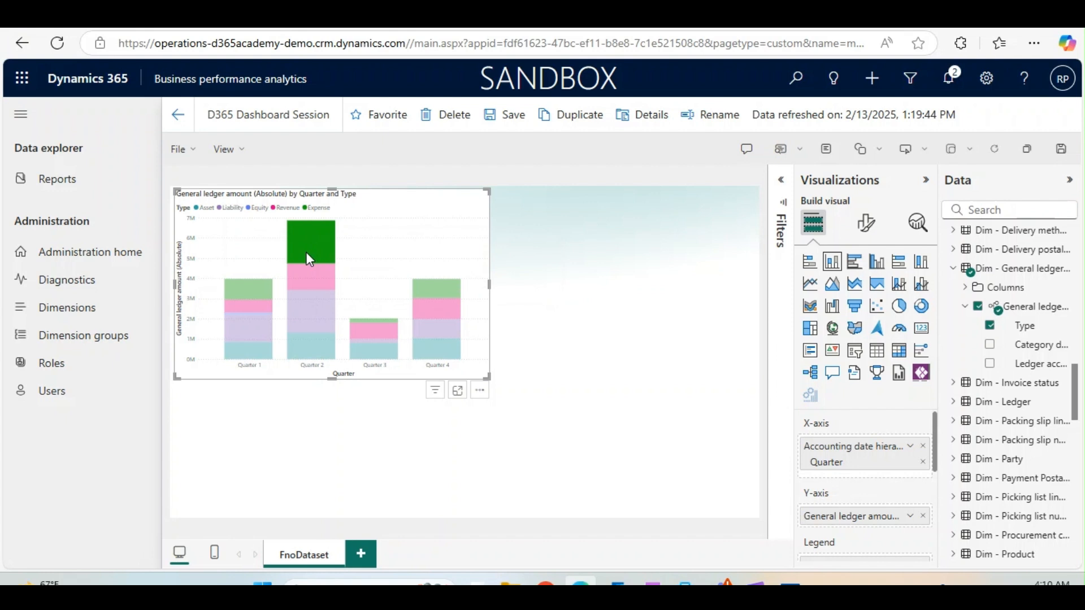
left_click(304, 342)
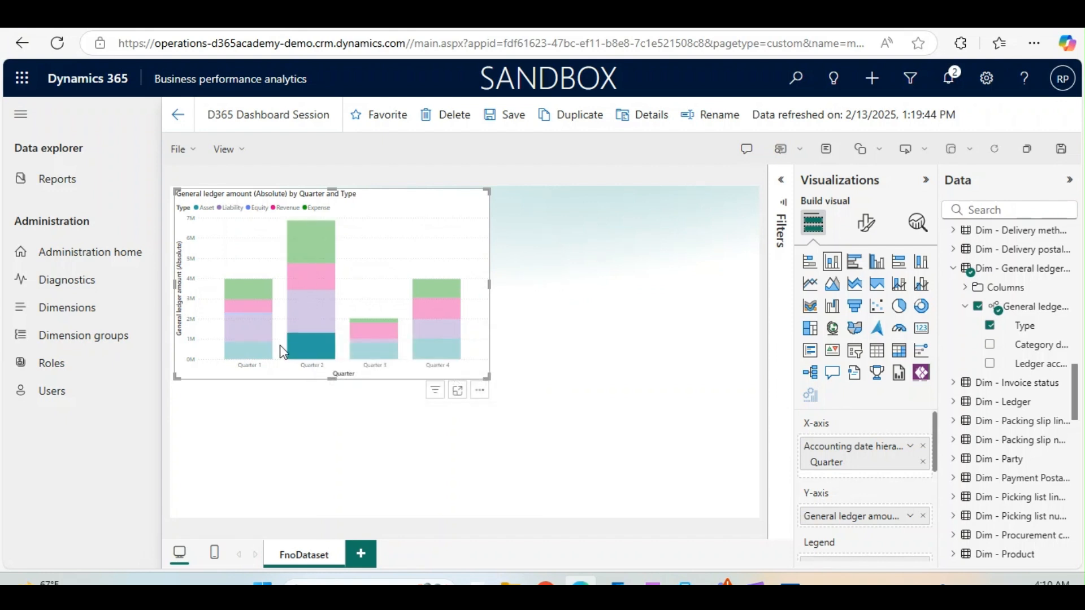
left_click(414, 219)
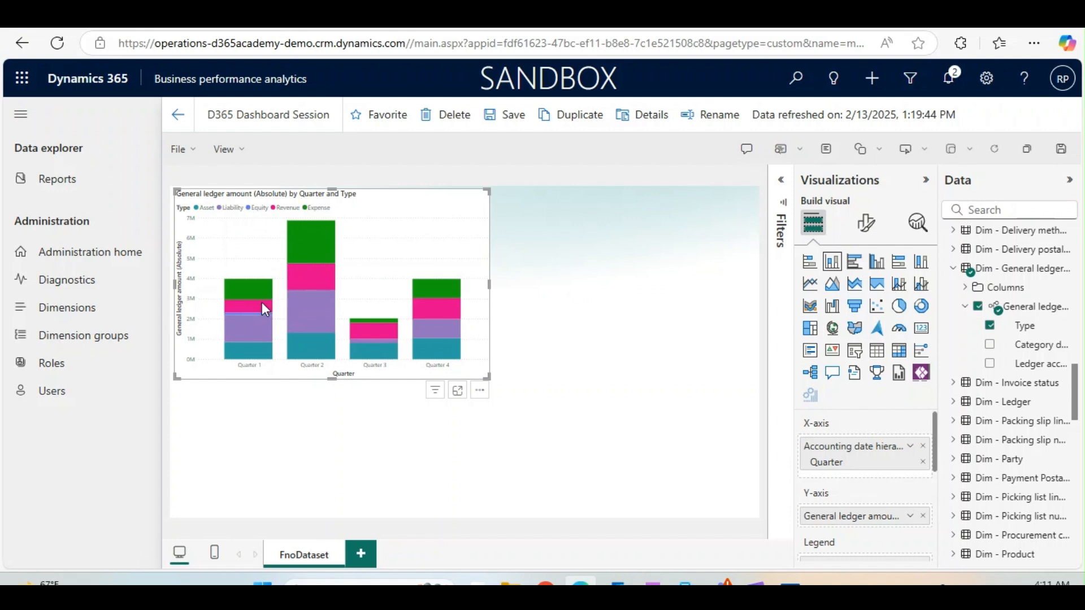
mouse_move(292, 236)
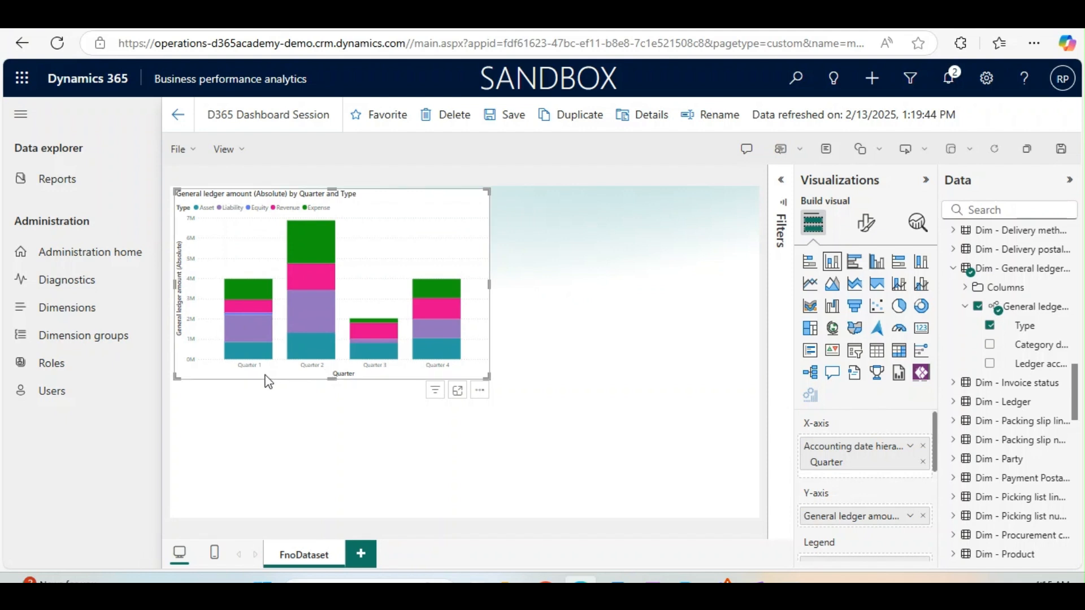
left_click(238, 365)
left_click(382, 367)
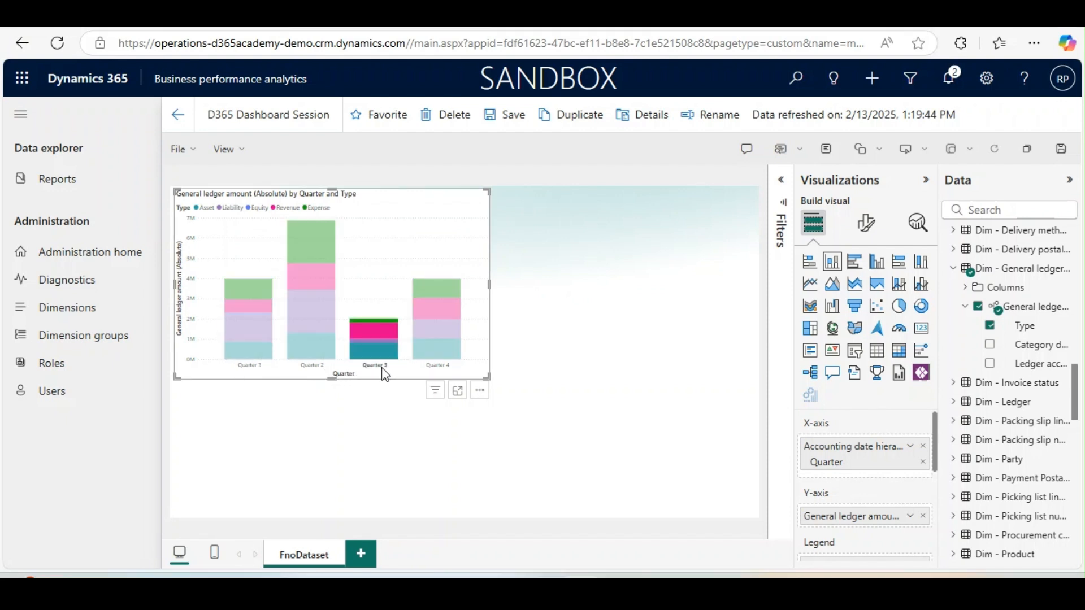
- Highlight the whole Quarter 4 column in the chart and clear the highlighting
left_click(444, 373)
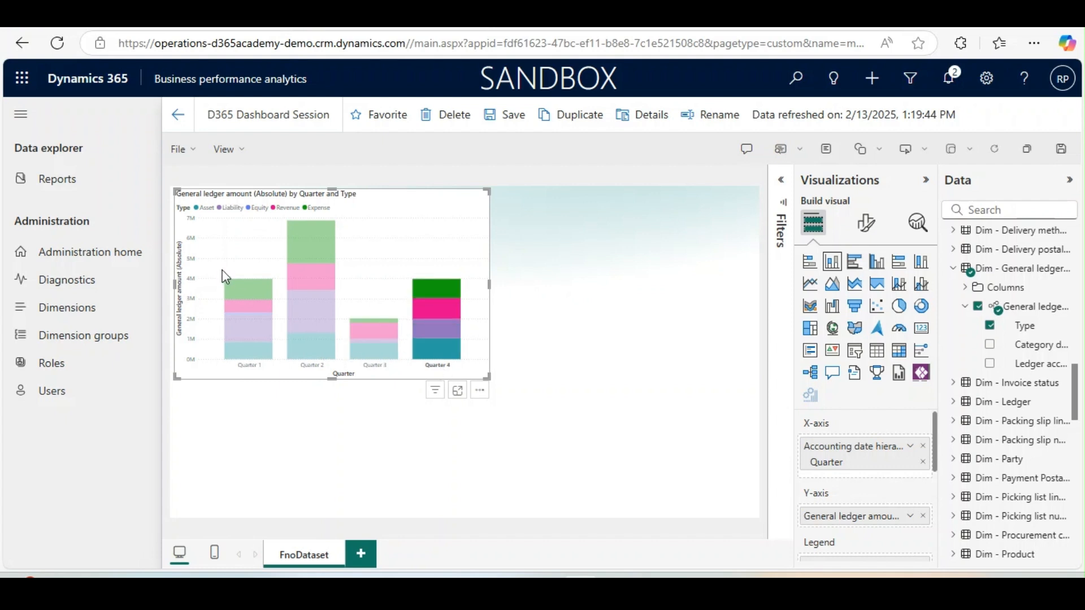
left_click(190, 247)
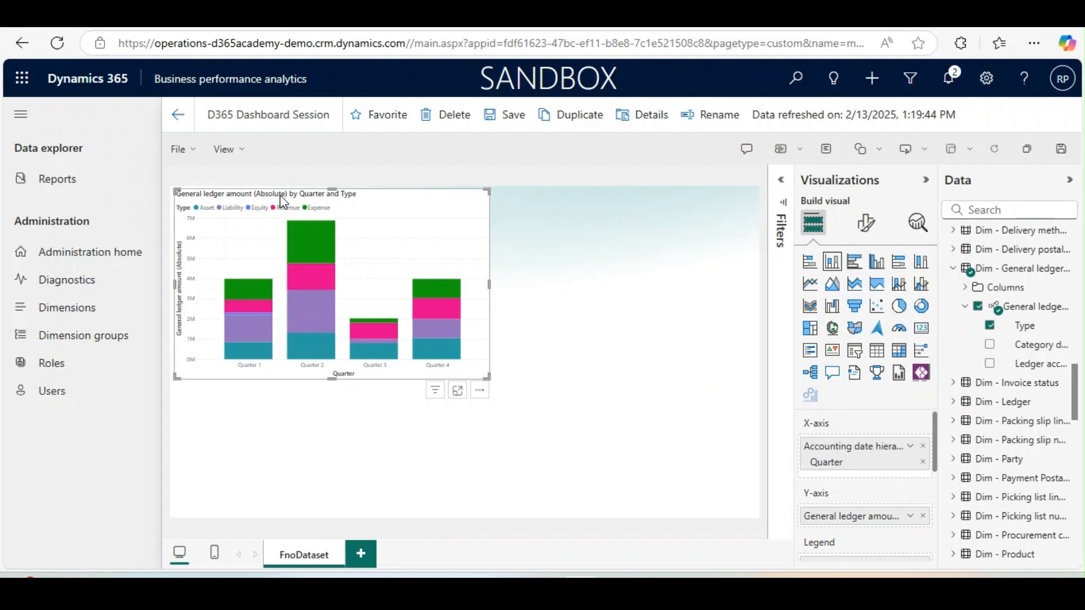
- Replace the chart's title text with "Ledger Dashboard"
left_click(863, 224)
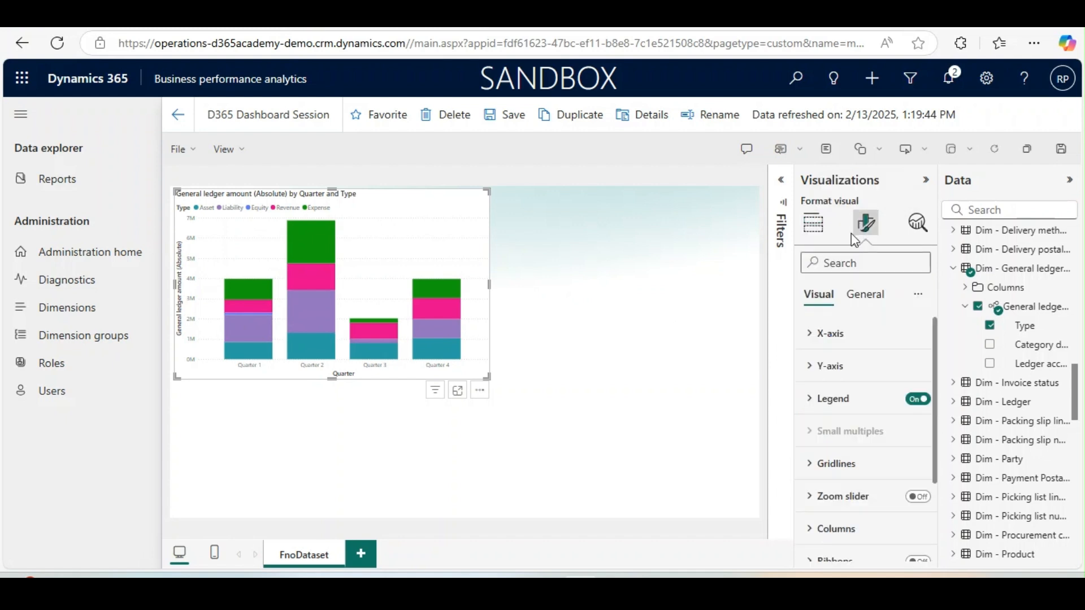
left_click(877, 302)
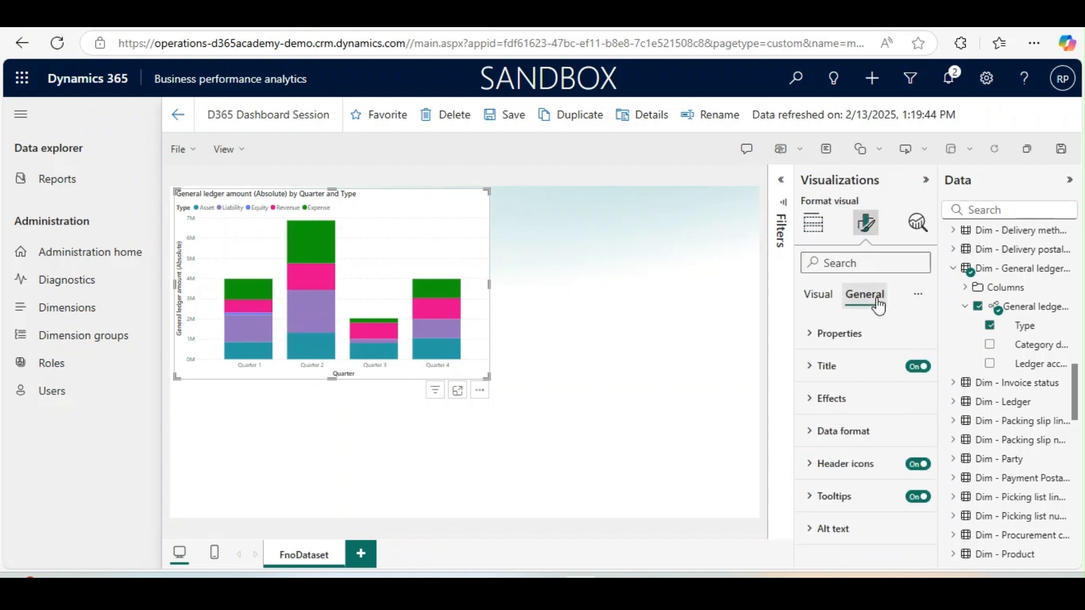
left_click(820, 365)
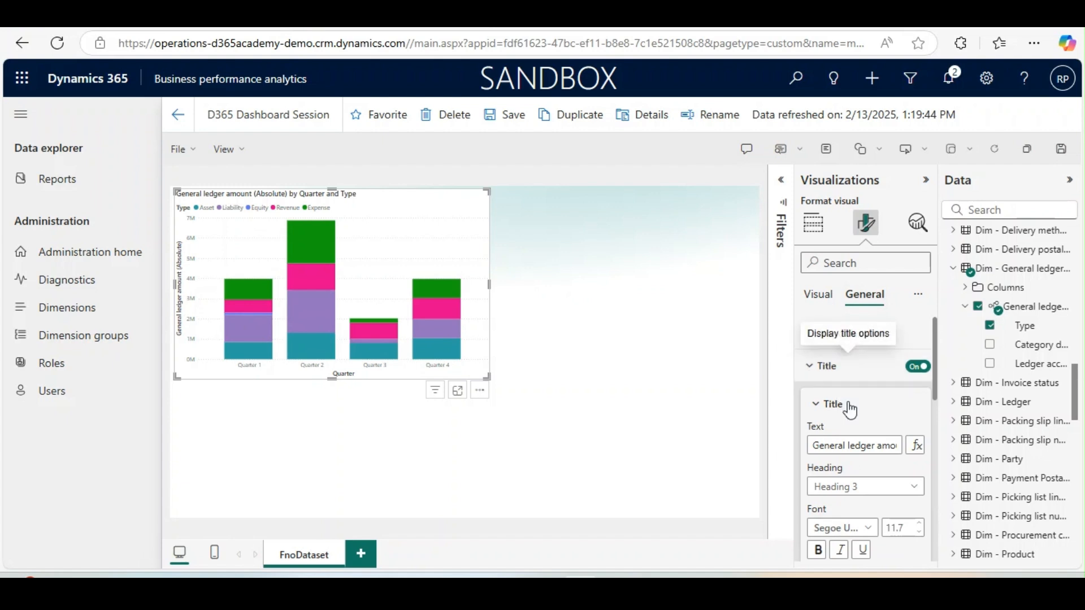
left_click(856, 445)
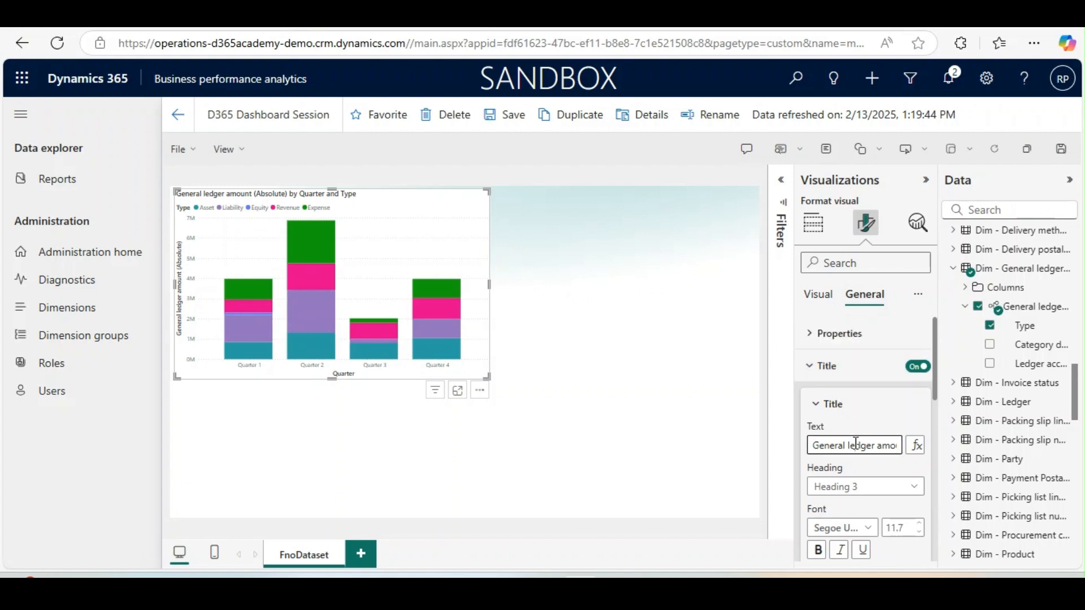
key("ctrl+a")
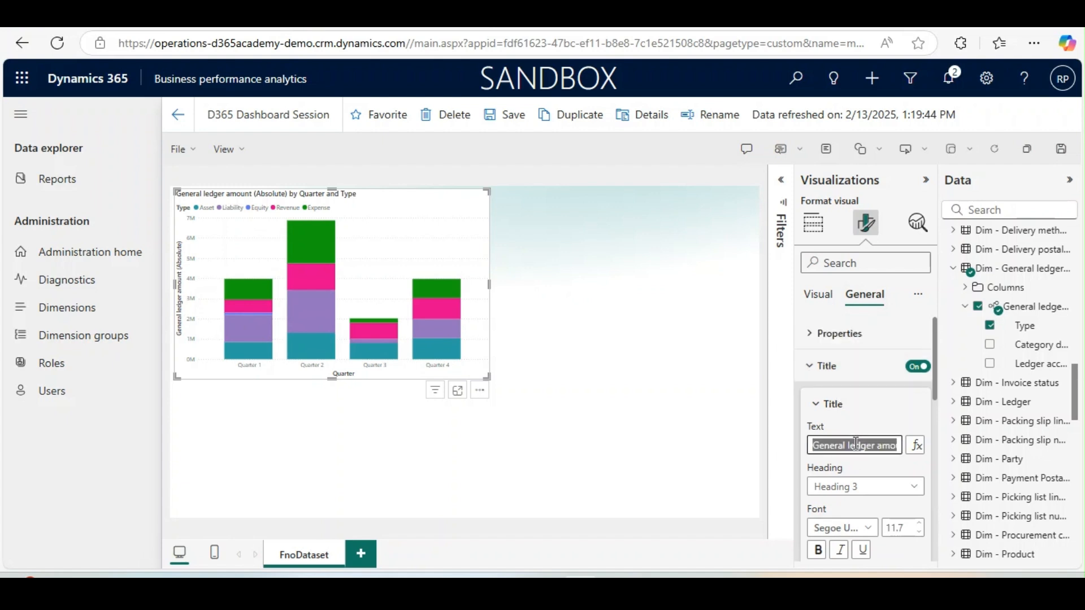
type("Ledger Dashboard")
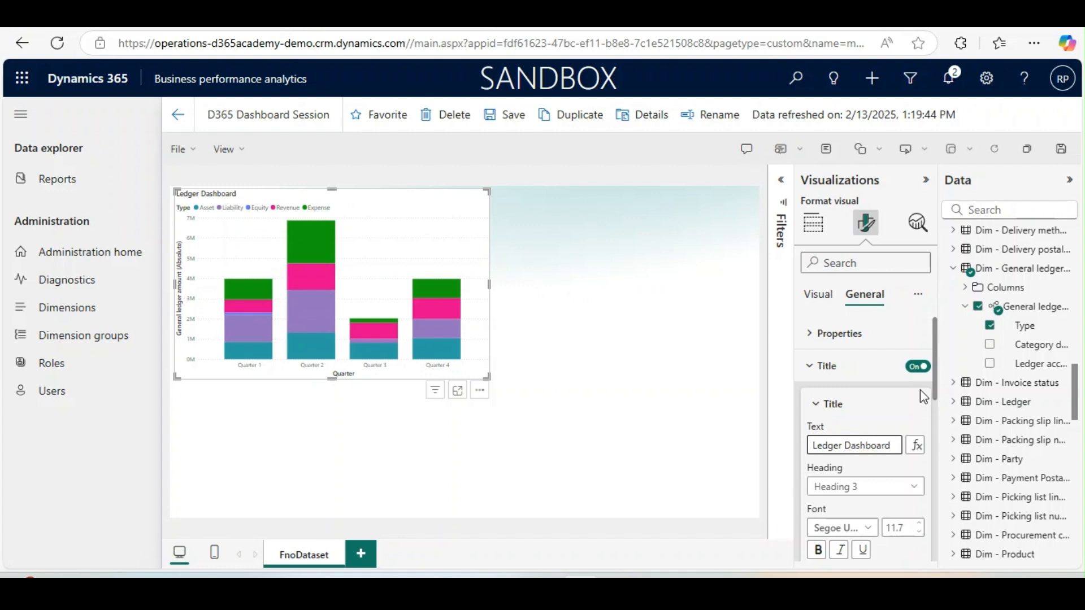
- Format the chart title as bold italic at font size 13 with teal text
left_click_drag(935, 373, 935, 396)
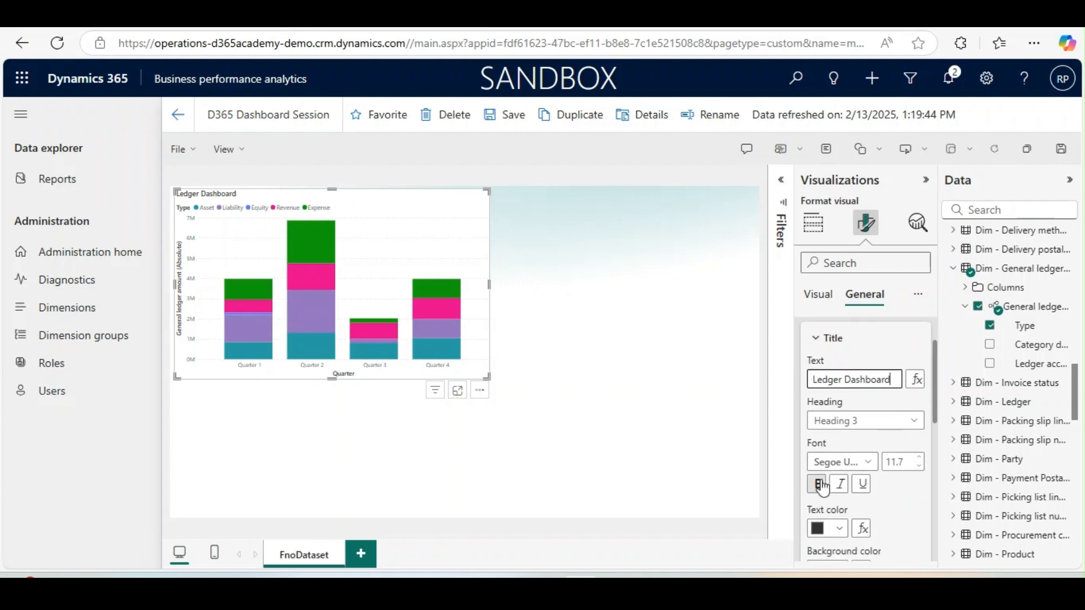
left_click(819, 484)
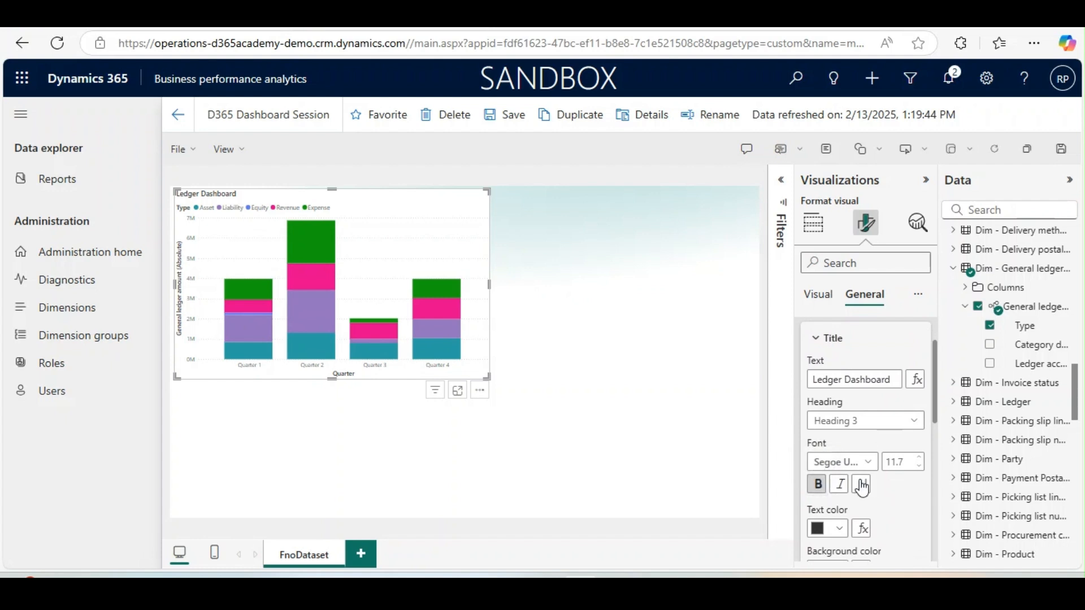
left_click(842, 487)
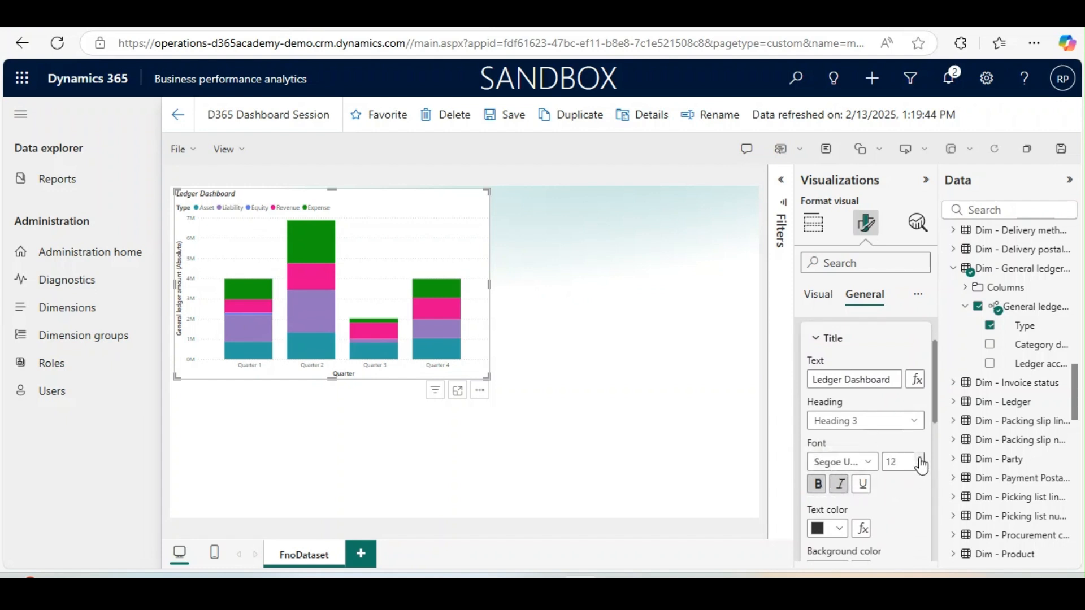
left_click(836, 529)
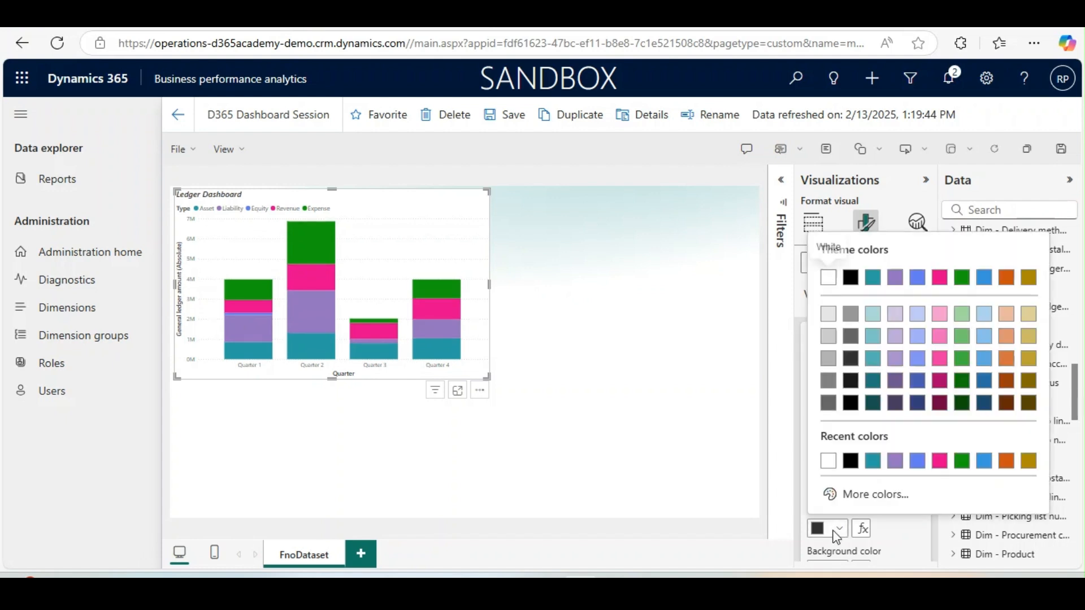
left_click(873, 462)
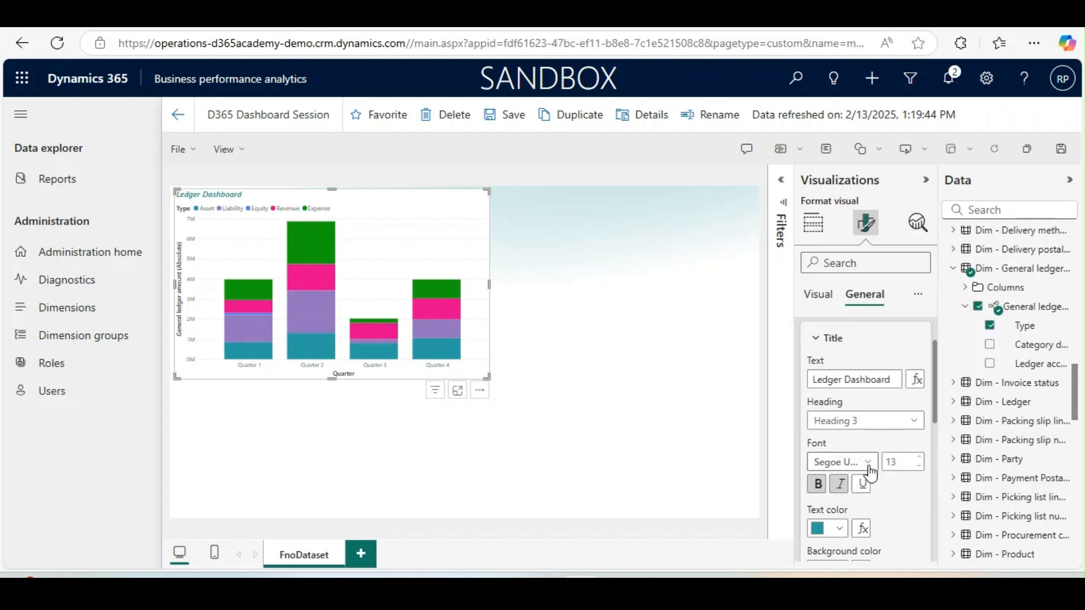
- Format the chart's X-axis values at font size 12 in bold teal
left_click(369, 368)
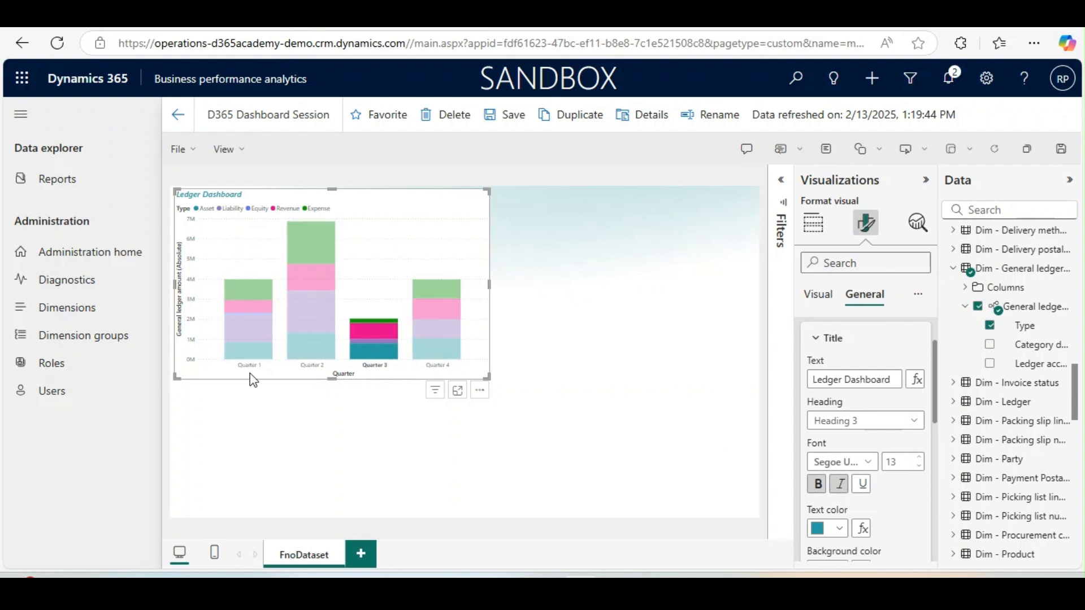
left_click(245, 371)
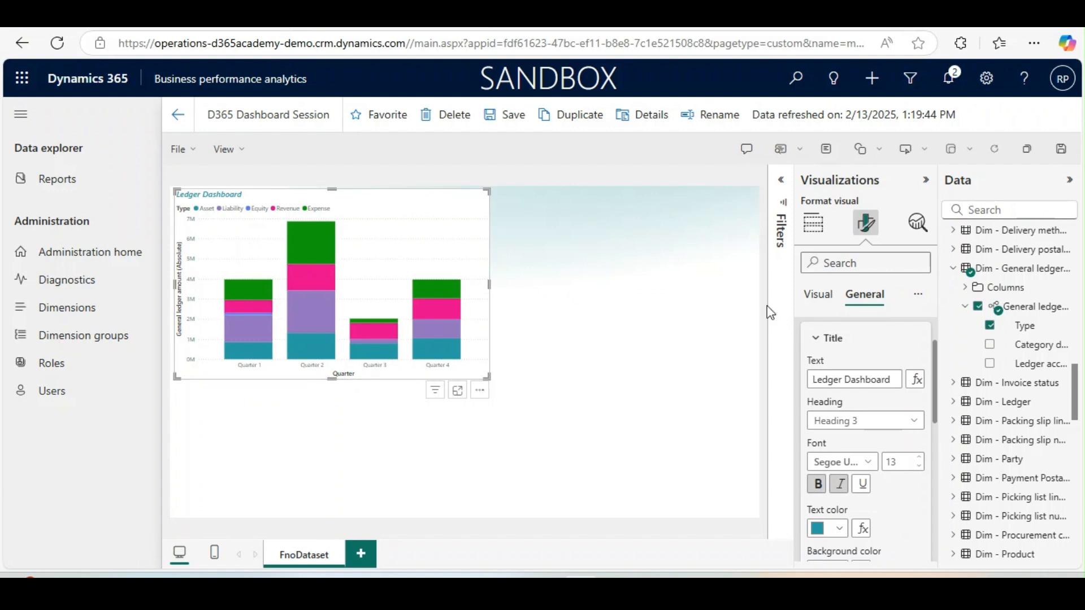
left_click(821, 295)
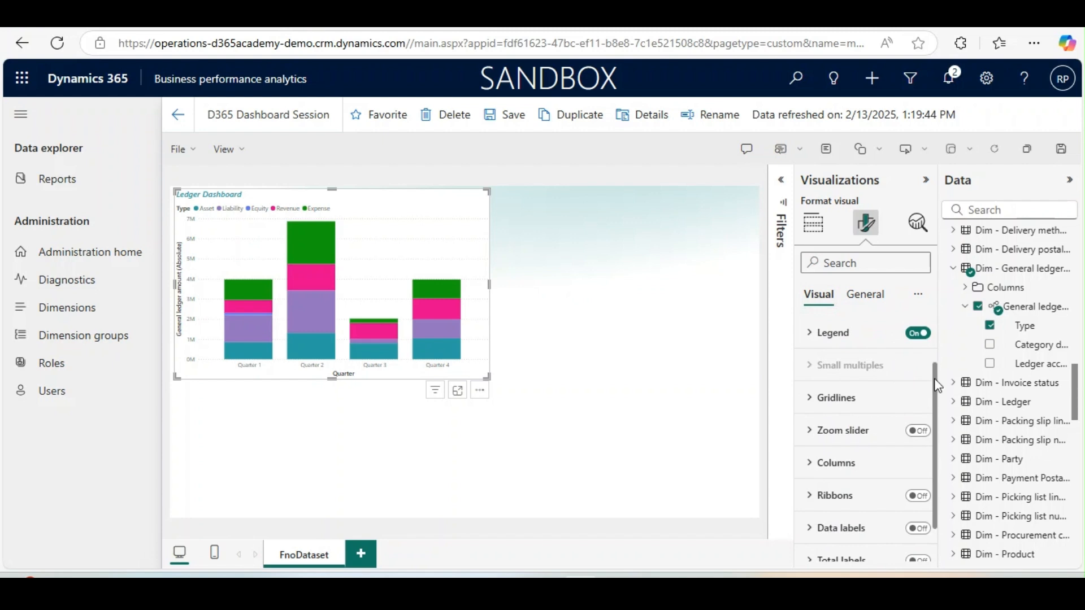
left_click_drag(935, 383, 939, 327)
left_click(814, 334)
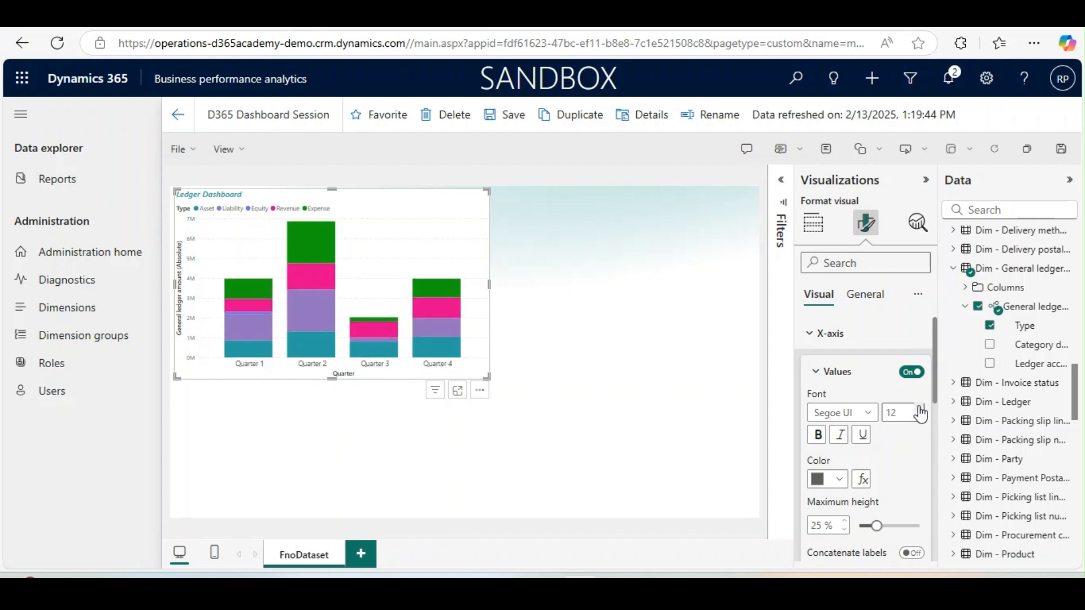
left_click(835, 481)
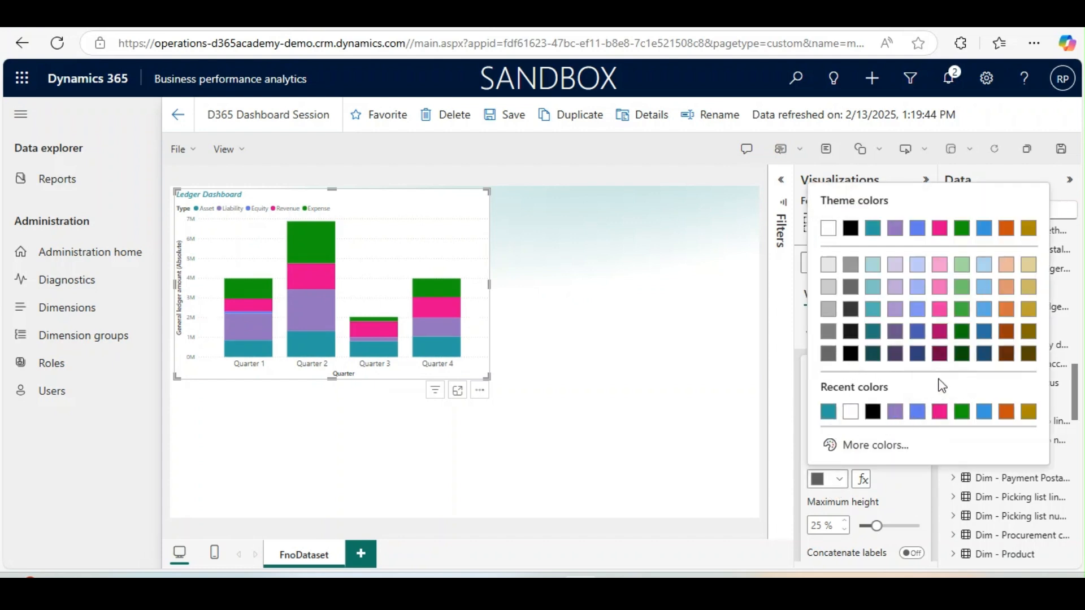
left_click(828, 413)
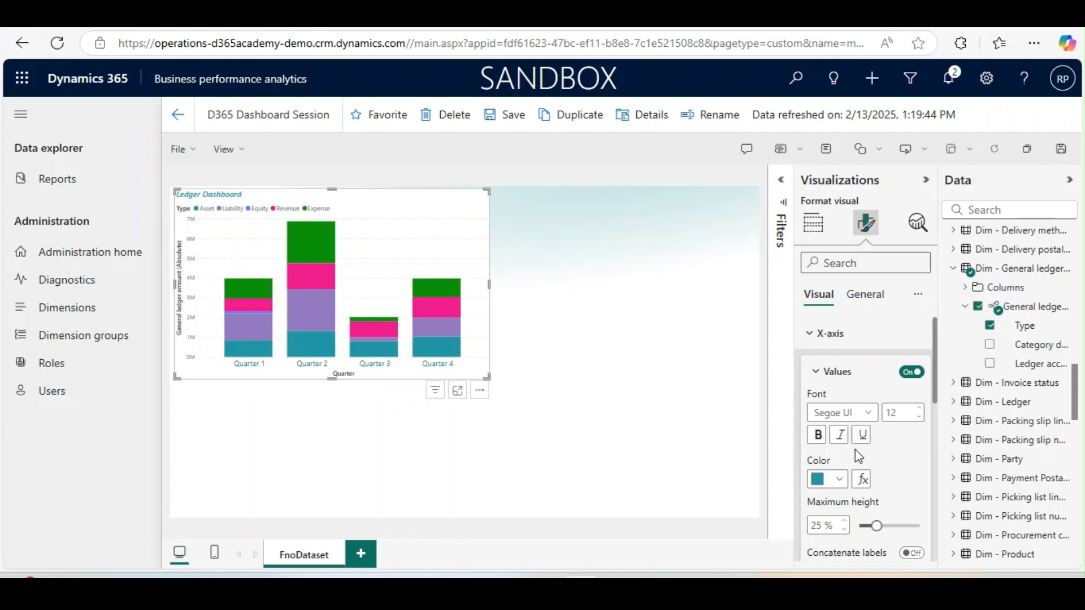
left_click(819, 435)
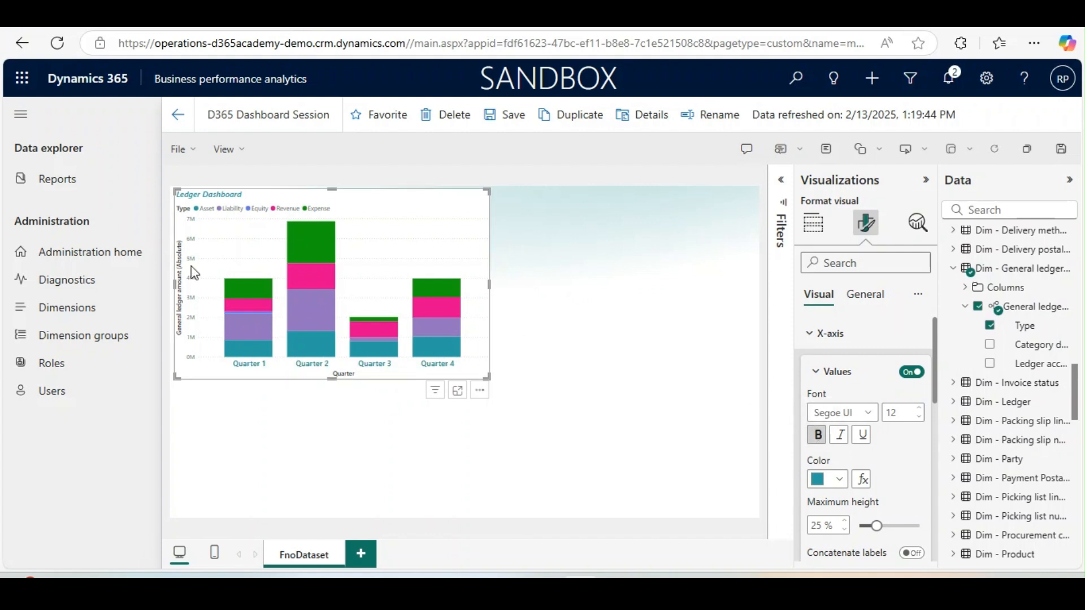
- Format the chart's Y-axis values at font size 12 in pink, bold and italic
left_click(817, 336)
left_click(812, 366)
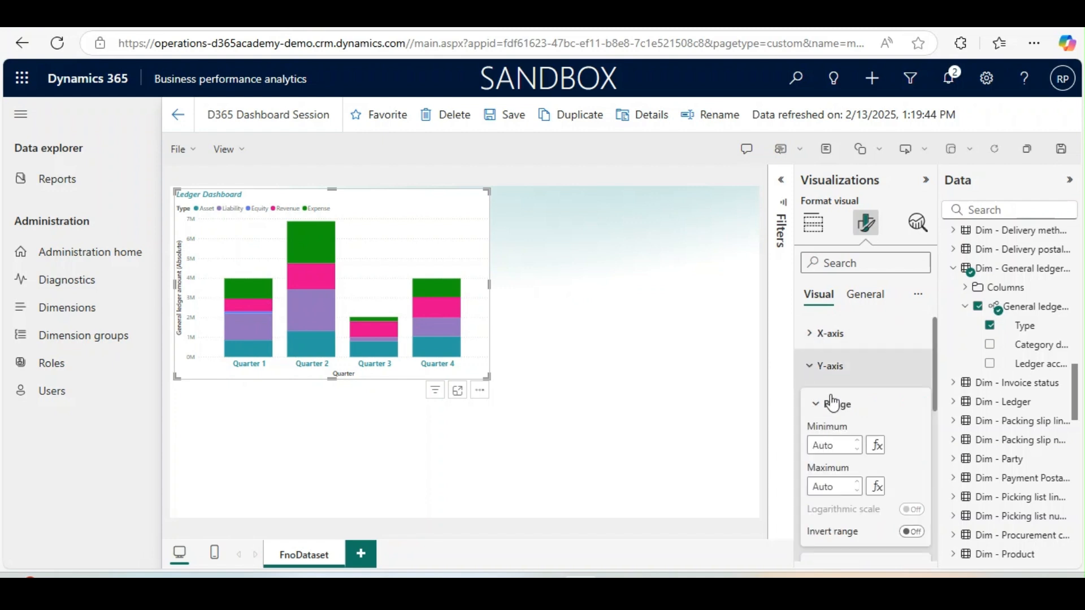
scroll(924, 436, "down", 3)
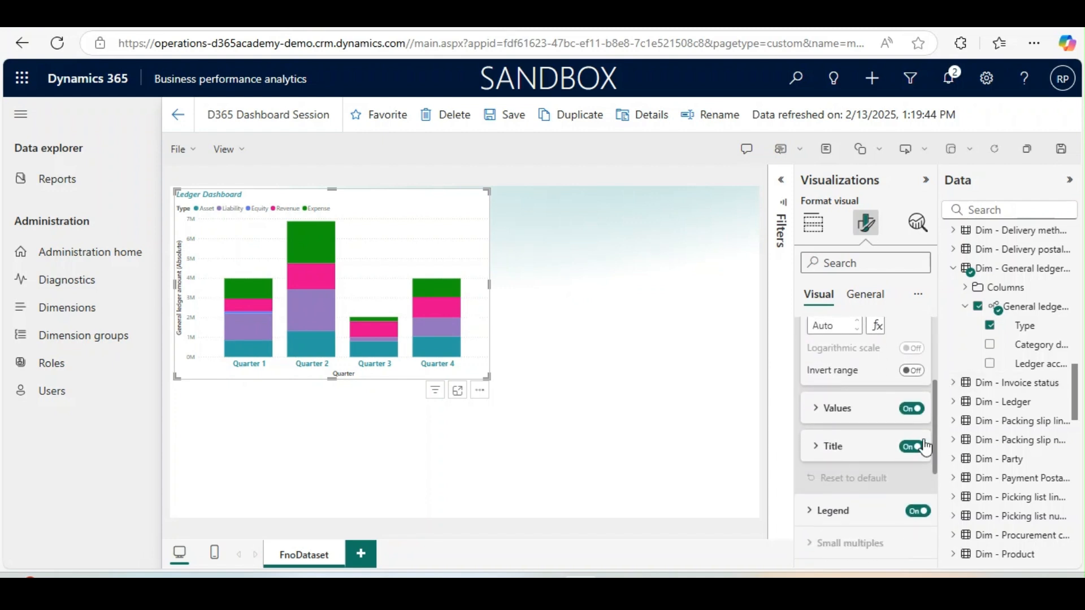
left_click(815, 392)
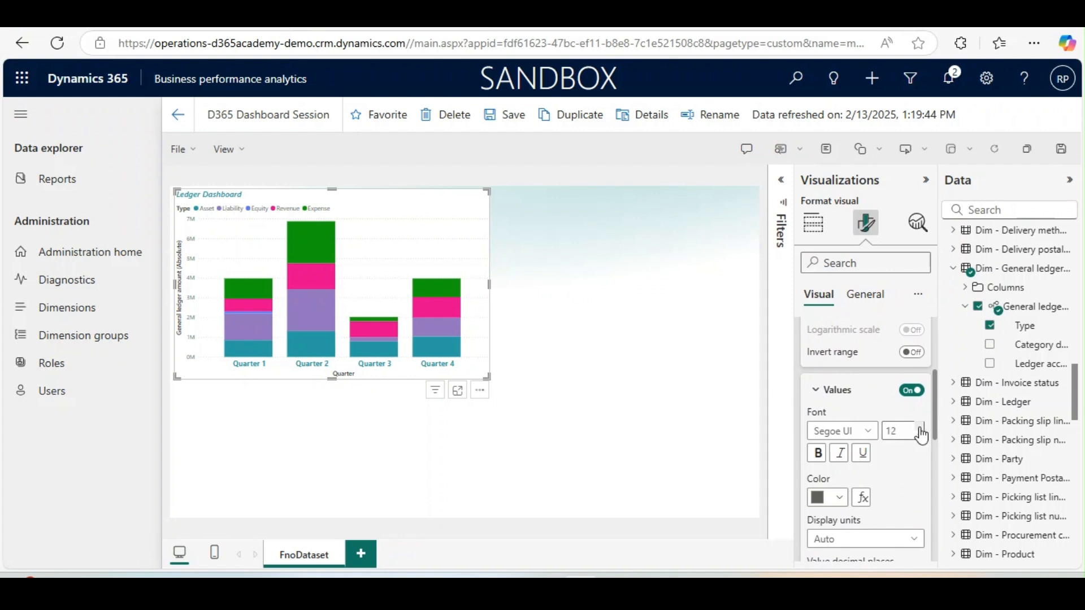
left_click(834, 499)
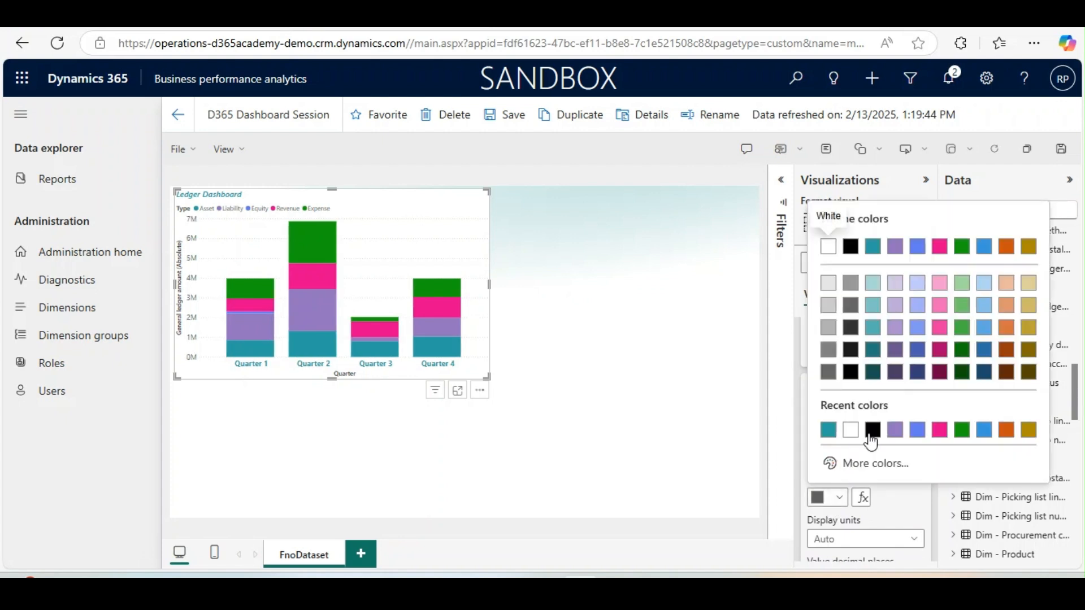
left_click(939, 431)
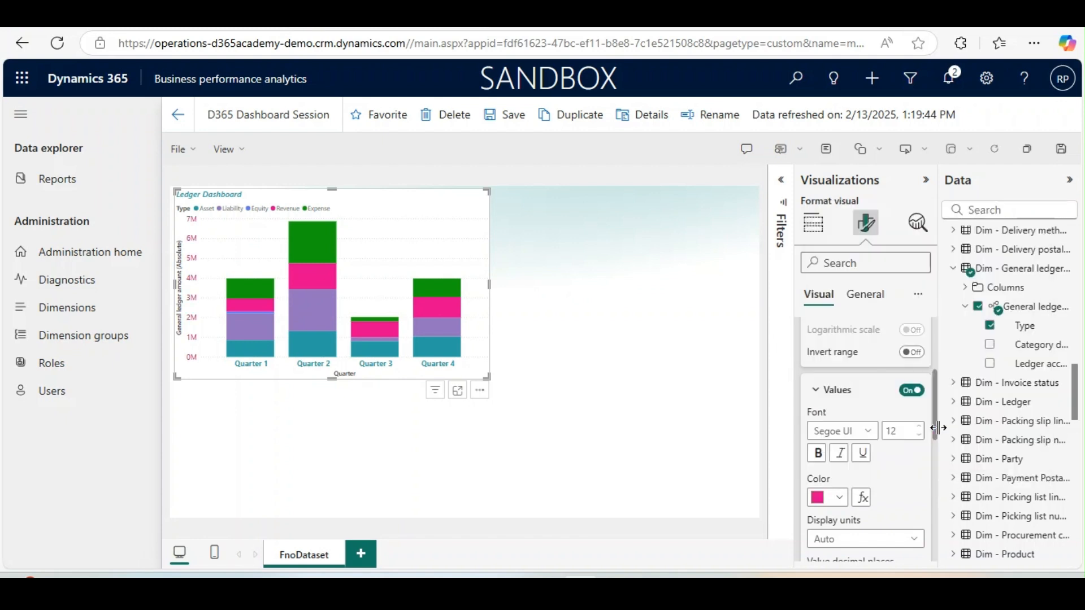
left_click(838, 454)
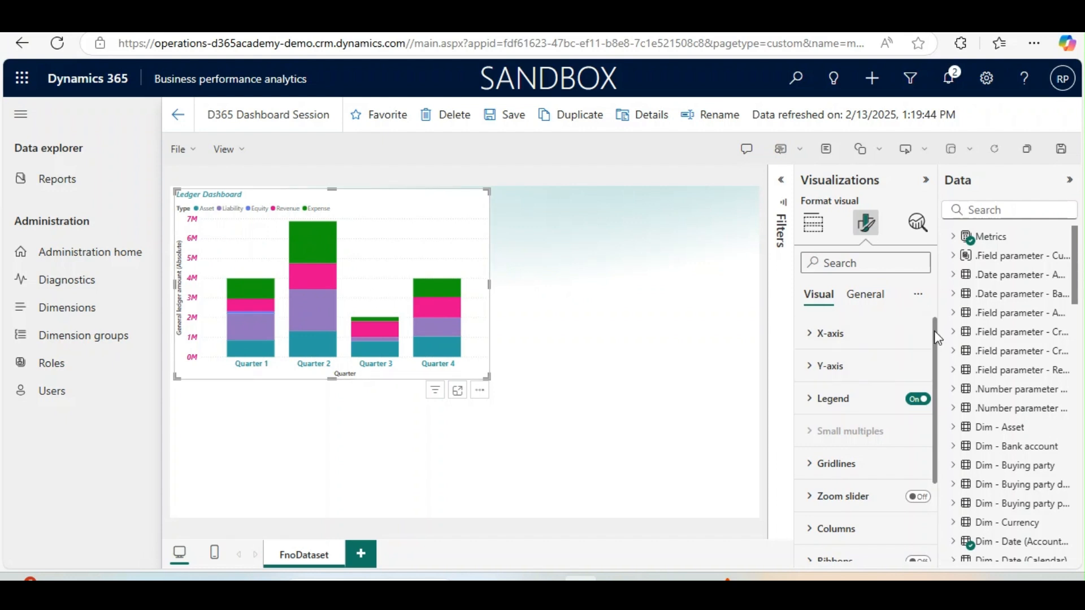
- Turn on data labels for the column segments and total labels above the columns
left_click_drag(935, 340, 934, 377)
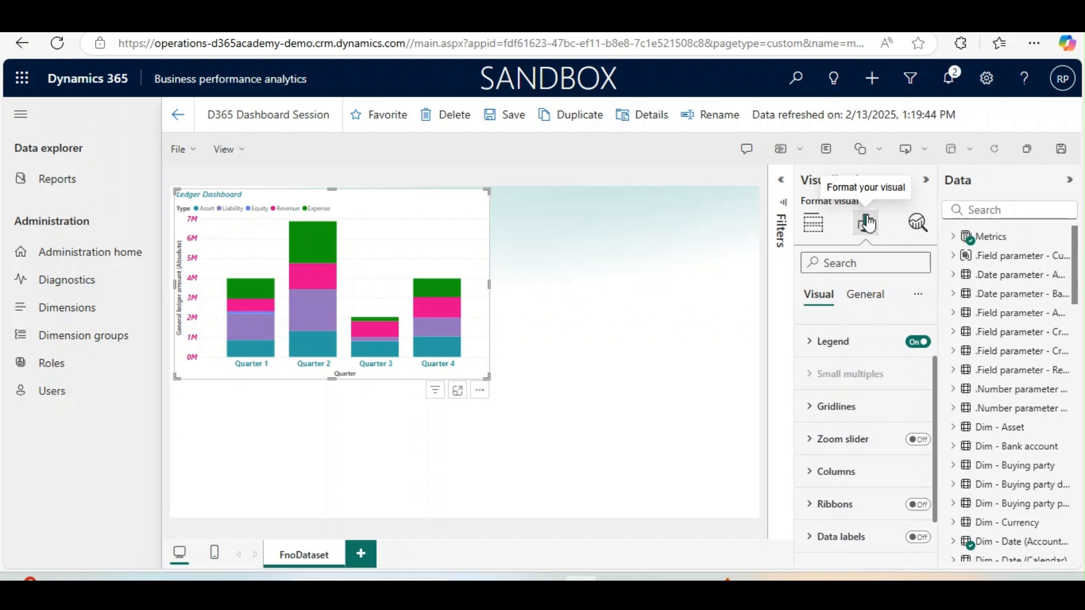
left_click_drag(933, 382, 934, 424)
left_click(920, 481)
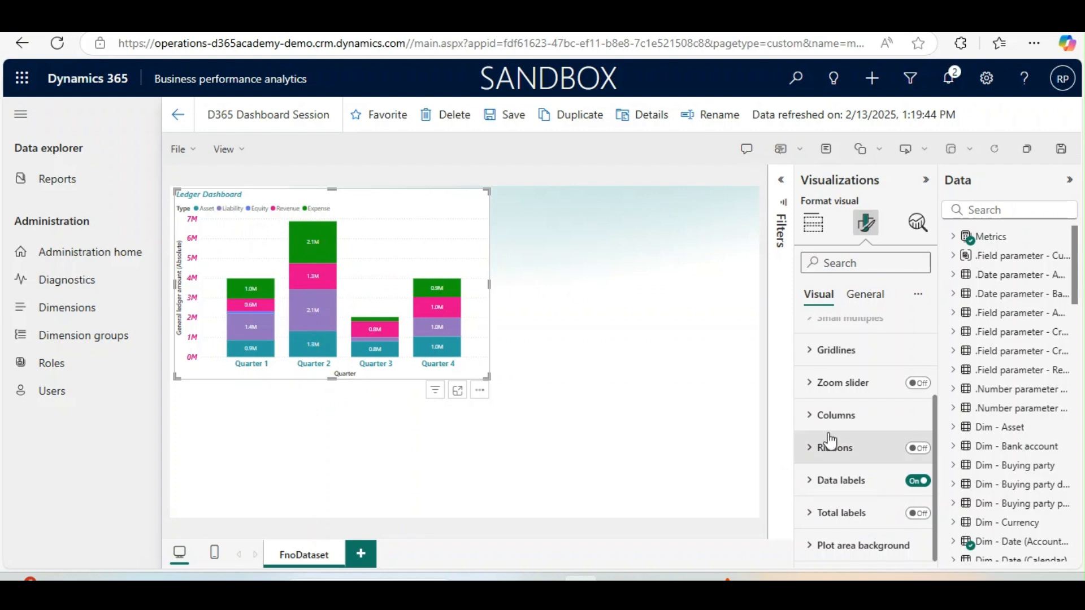
left_click(918, 513)
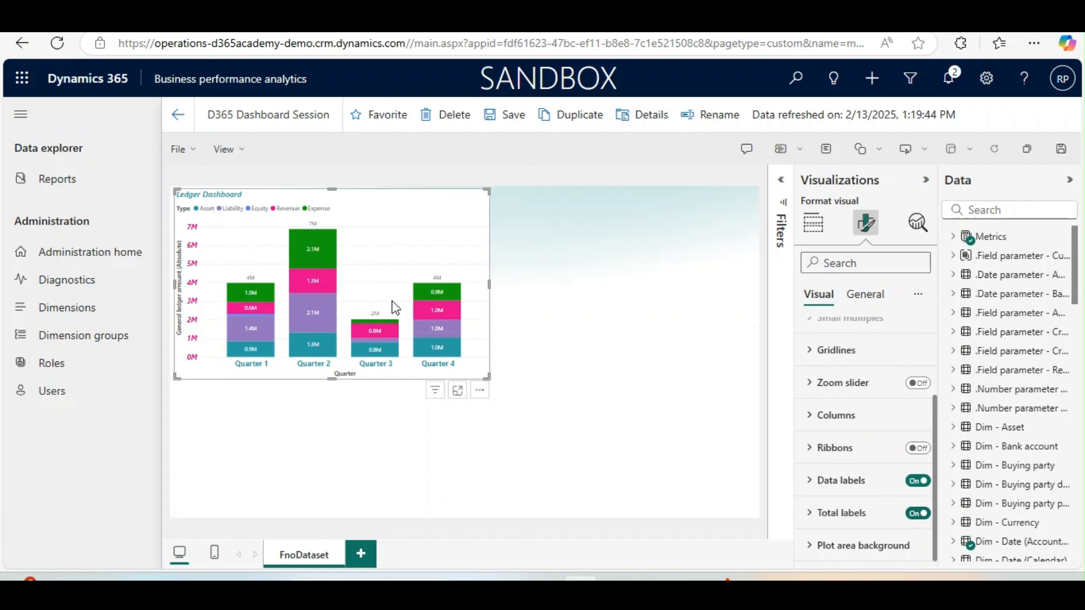
- Set the total labels' values to font size 13 in blue
left_click(818, 513)
scroll(938, 437, "down", 5)
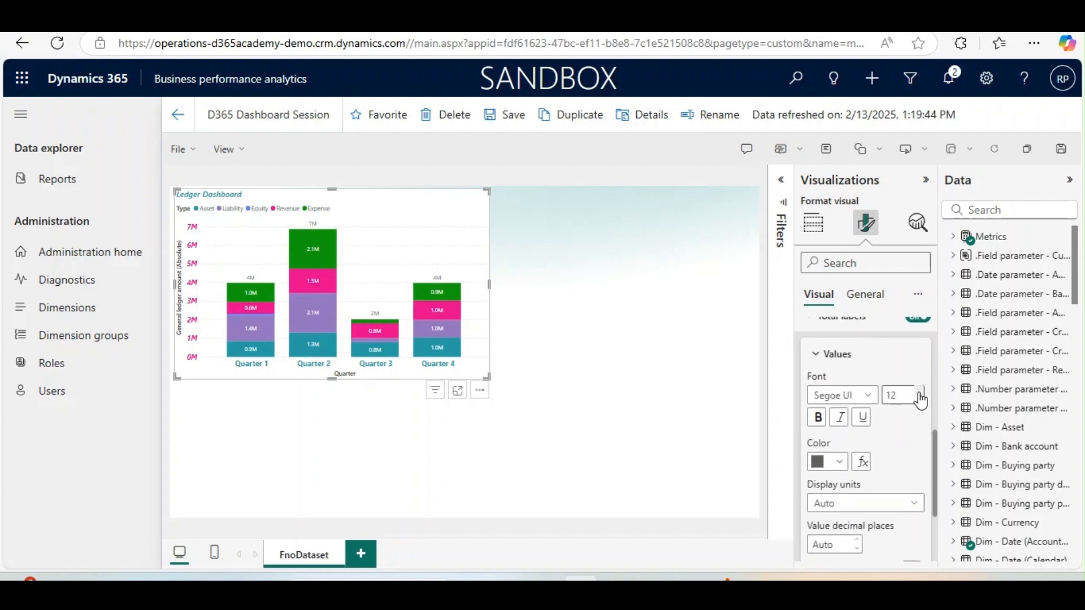
left_click(839, 462)
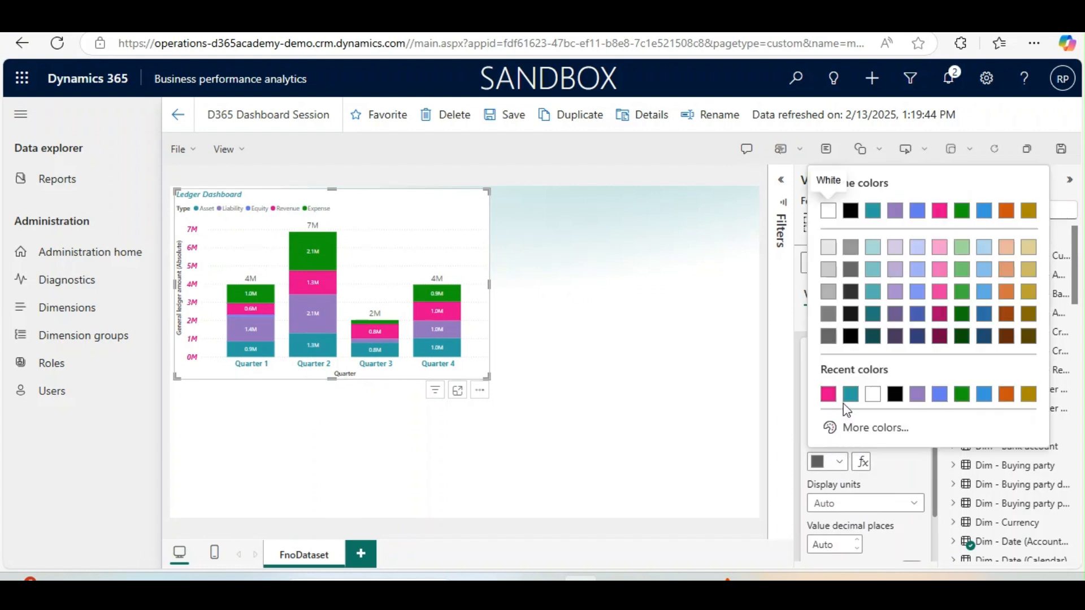
left_click(940, 395)
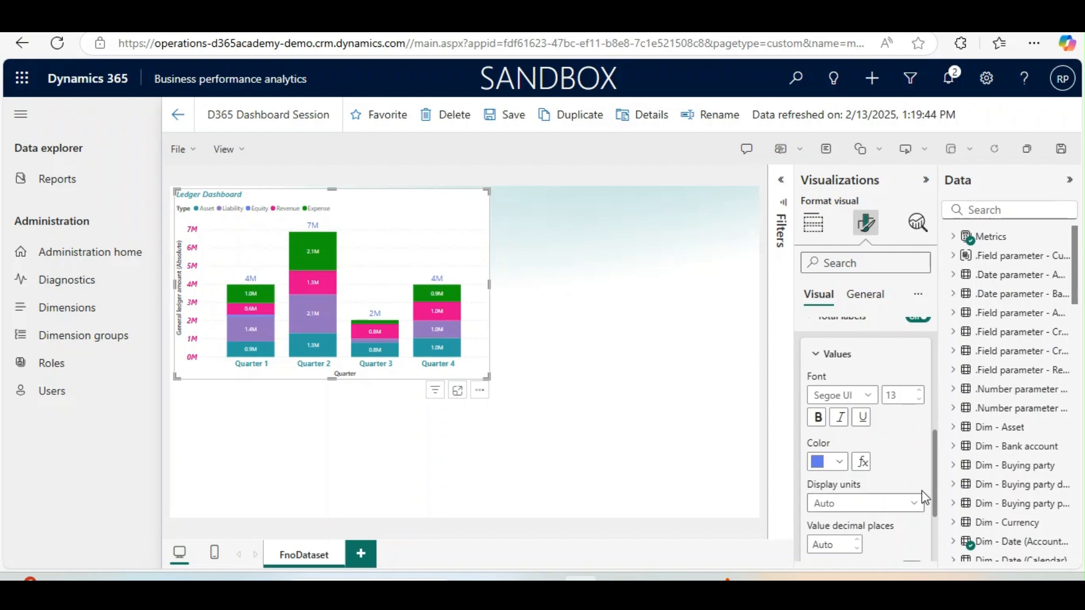
- Turn on the background behind the chart's total labels
left_click_drag(937, 479, 938, 517)
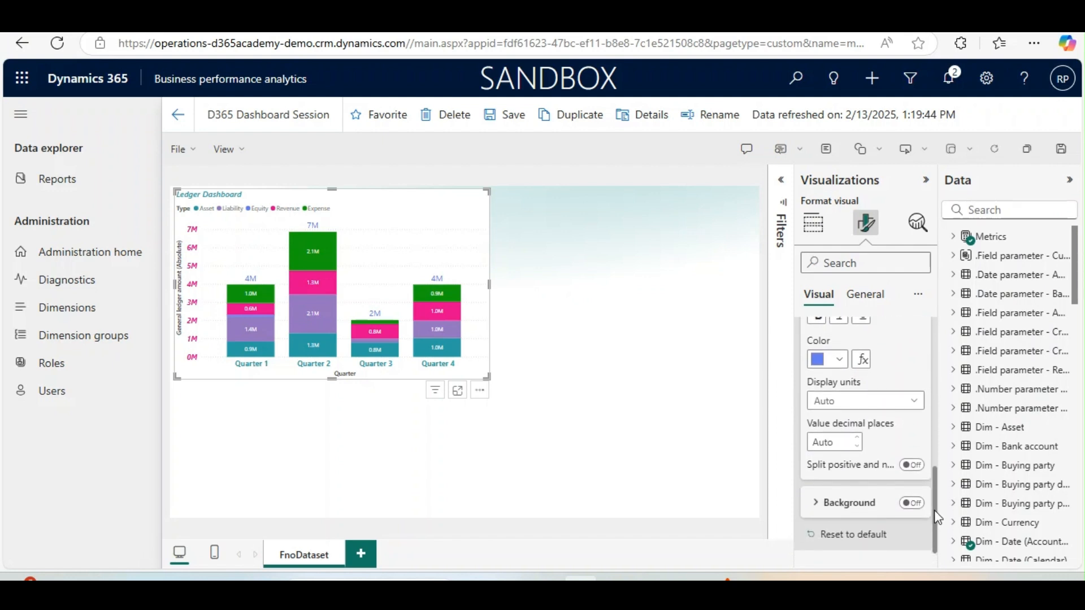
double_click(932, 487)
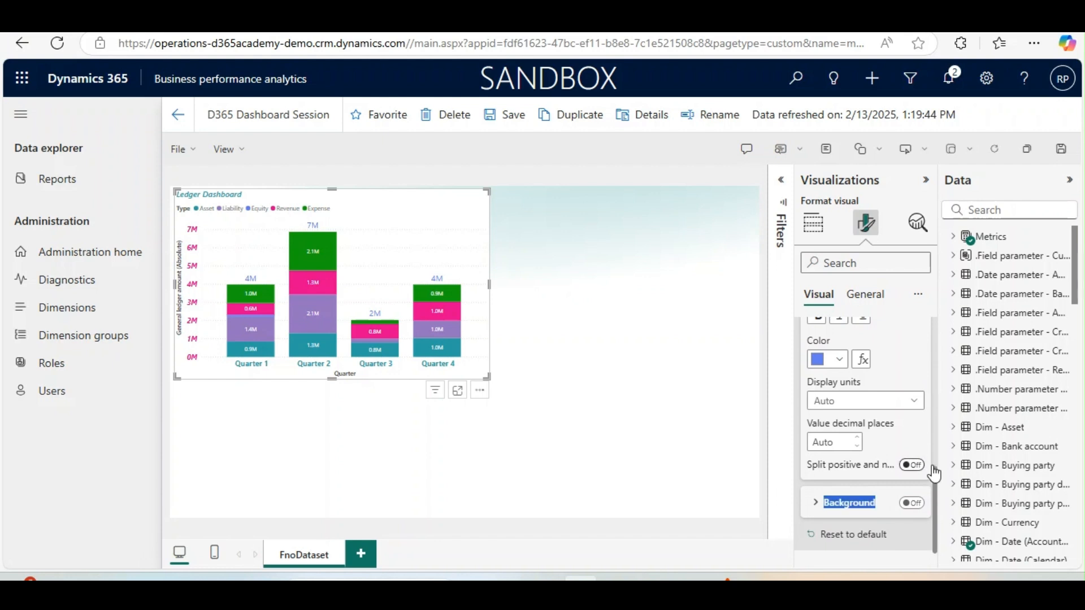
left_click(914, 503)
left_click(916, 505)
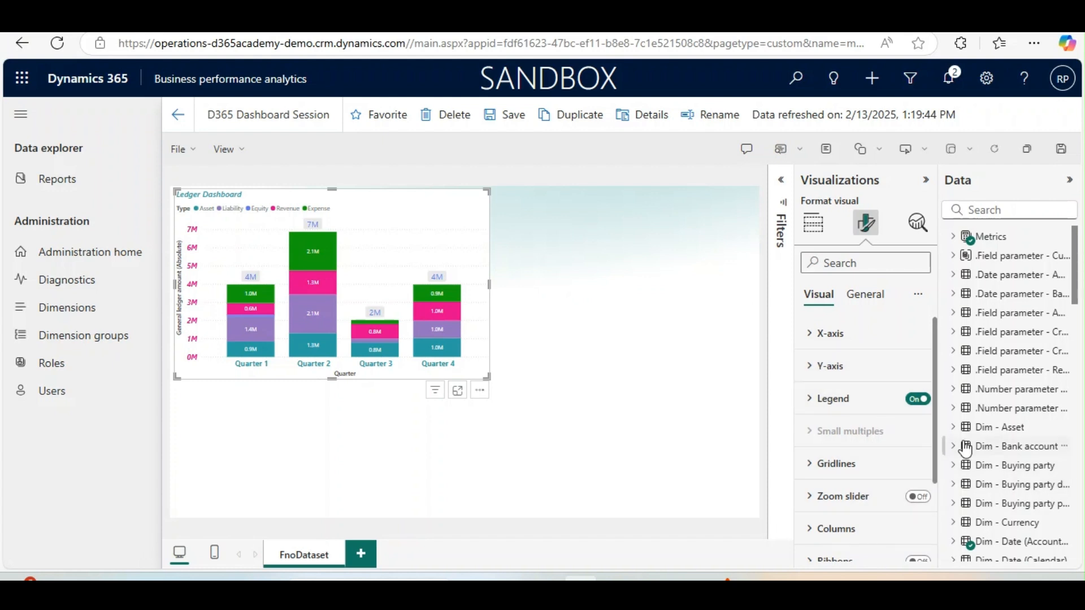
- Turn on ribbons between the ledger chart's columns and deselect the chart
scroll(938, 436, "down", 1)
left_click(918, 497)
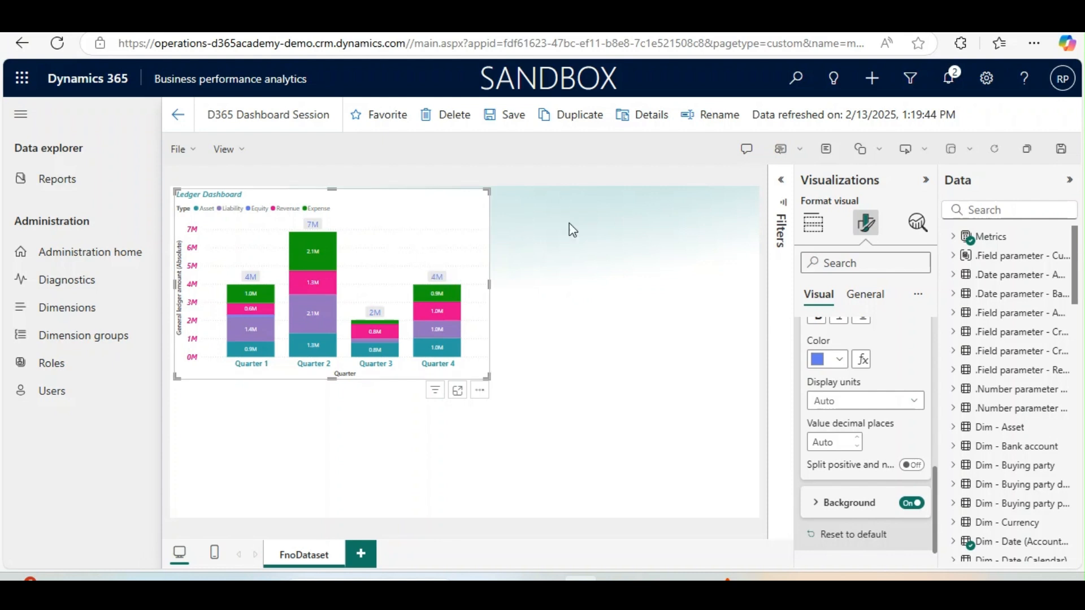
left_click(619, 234)
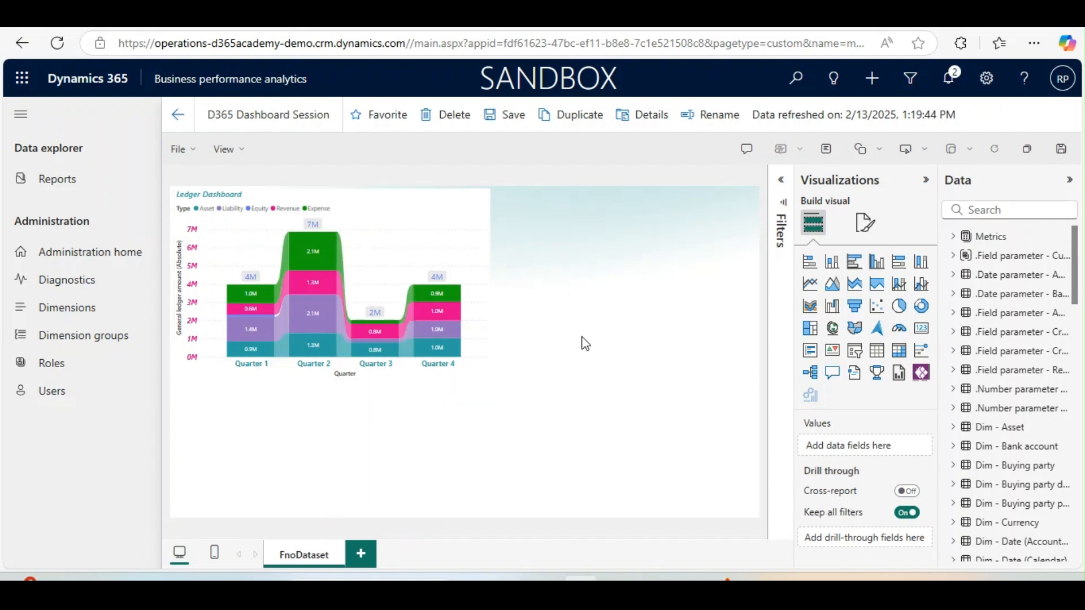
- Add a pie chart below the column chart with only Category description from the General ledger hierarchy as its legend
left_click(899, 306)
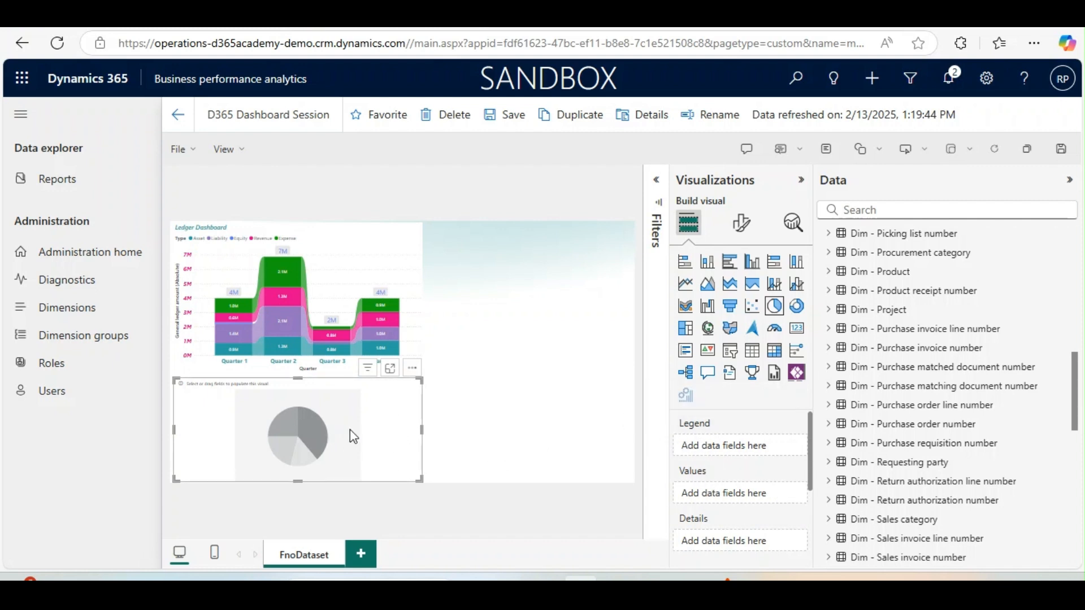
left_click_drag(1077, 407, 1079, 347)
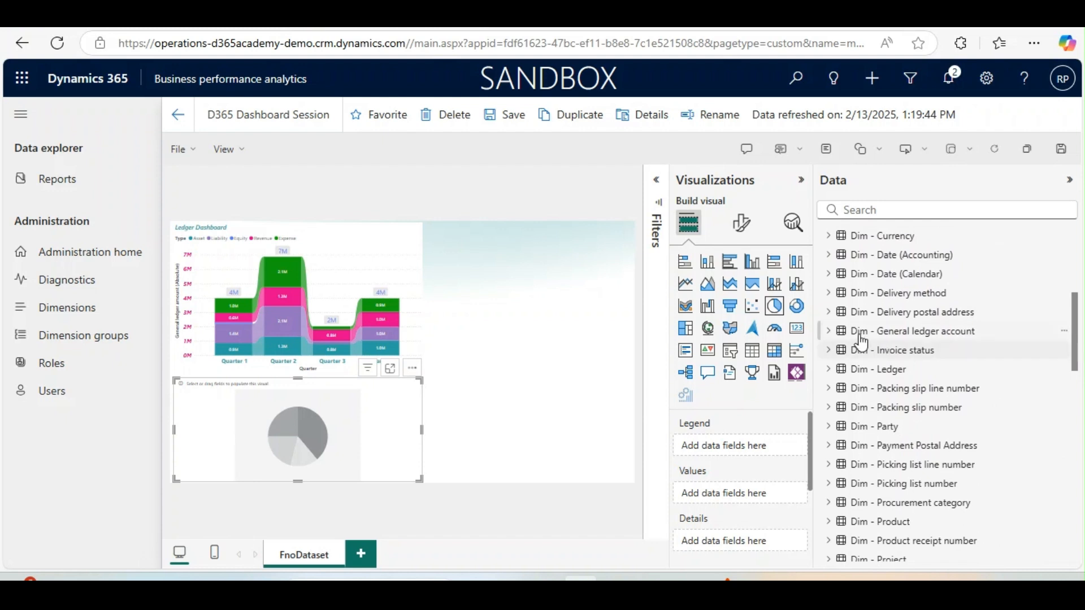
left_click(828, 332)
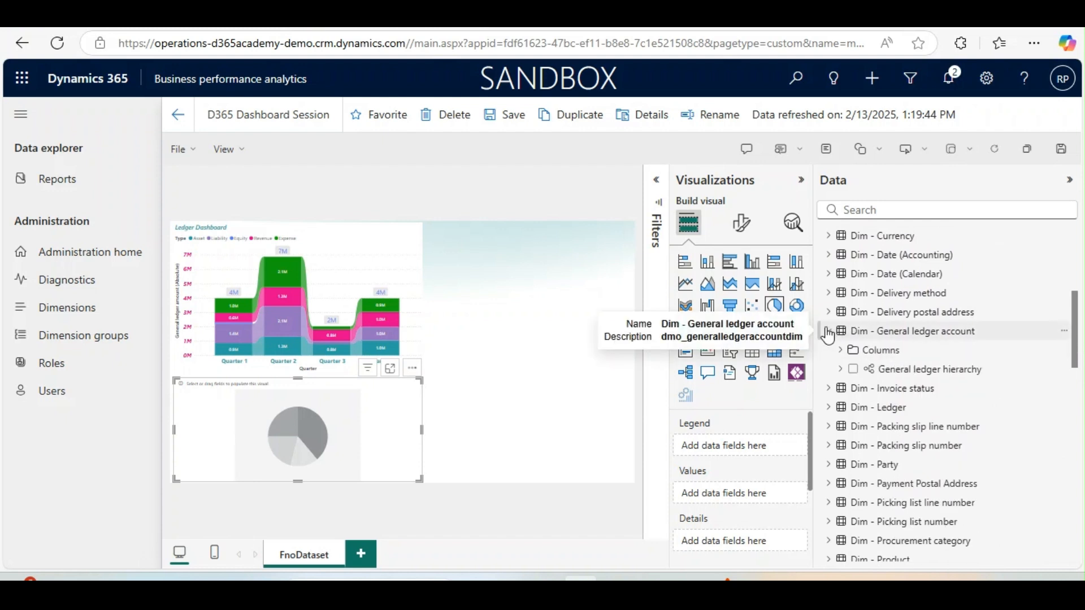
left_click(839, 371)
left_click_drag(921, 408, 742, 450)
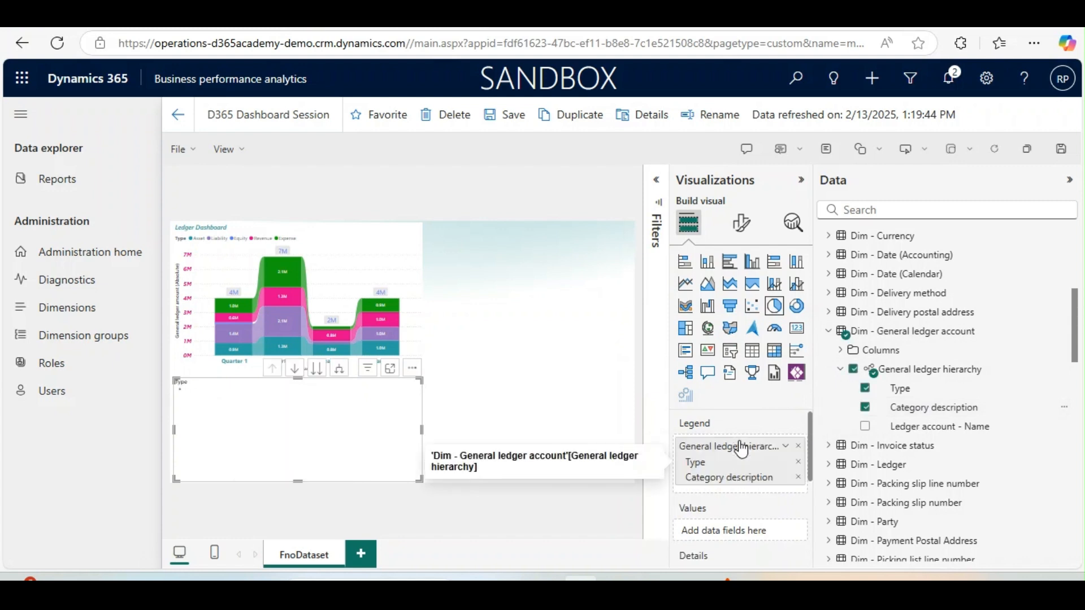
left_click(799, 462)
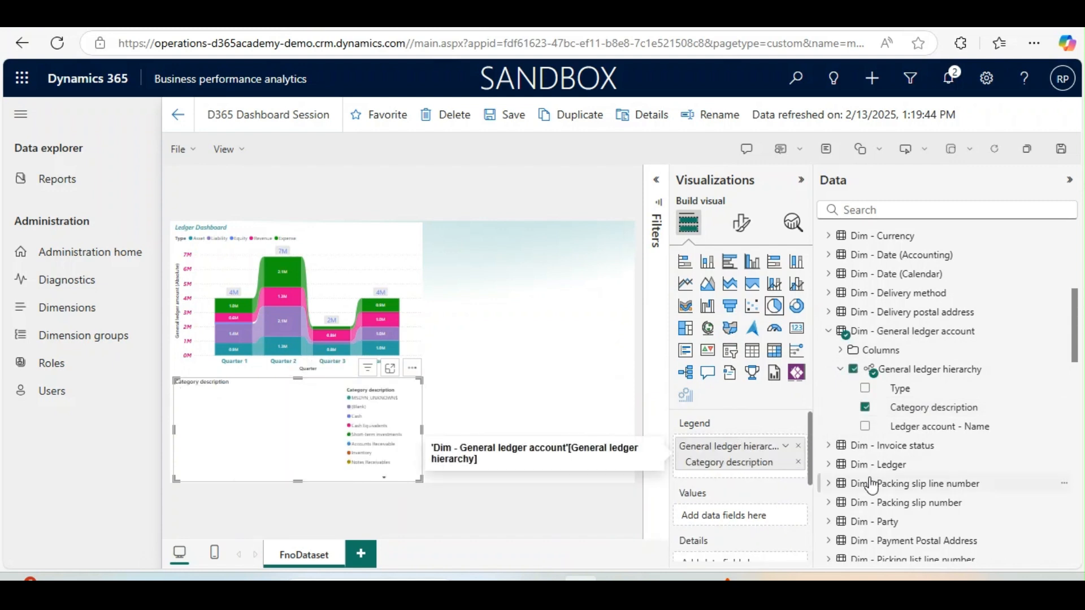
- Add the General ledger amount measure from the General Ledger metrics as the pie chart's values
left_click_drag(1073, 335, 1074, 255)
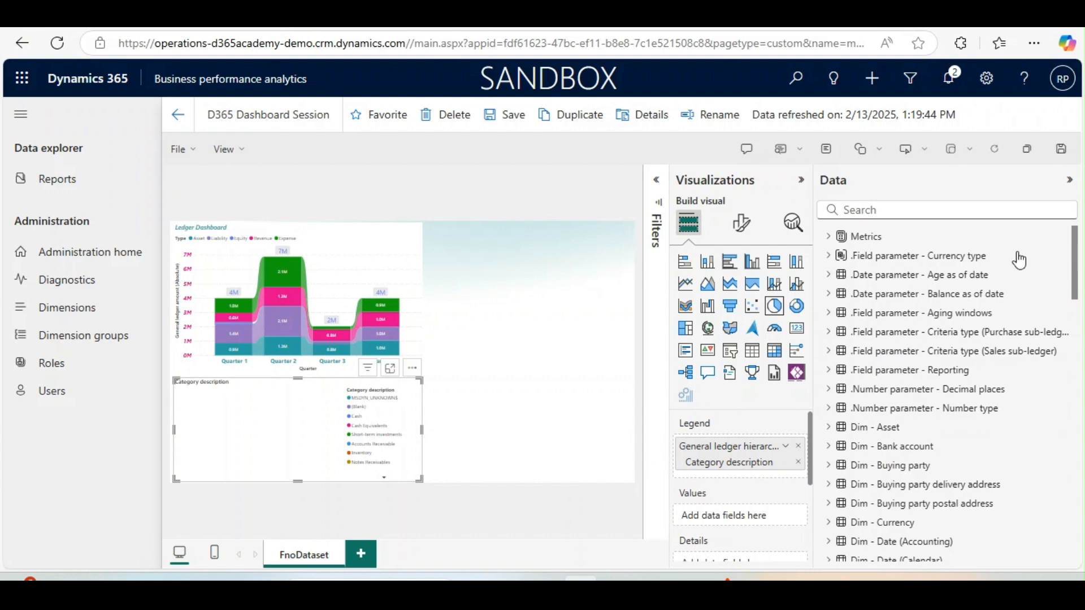
left_click(828, 236)
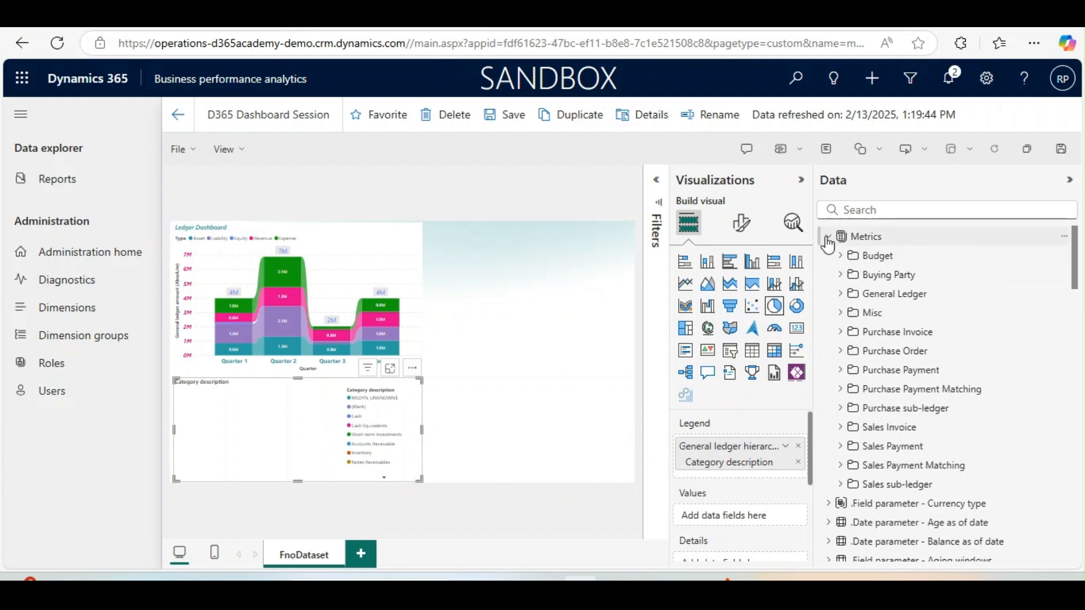
left_click(851, 294)
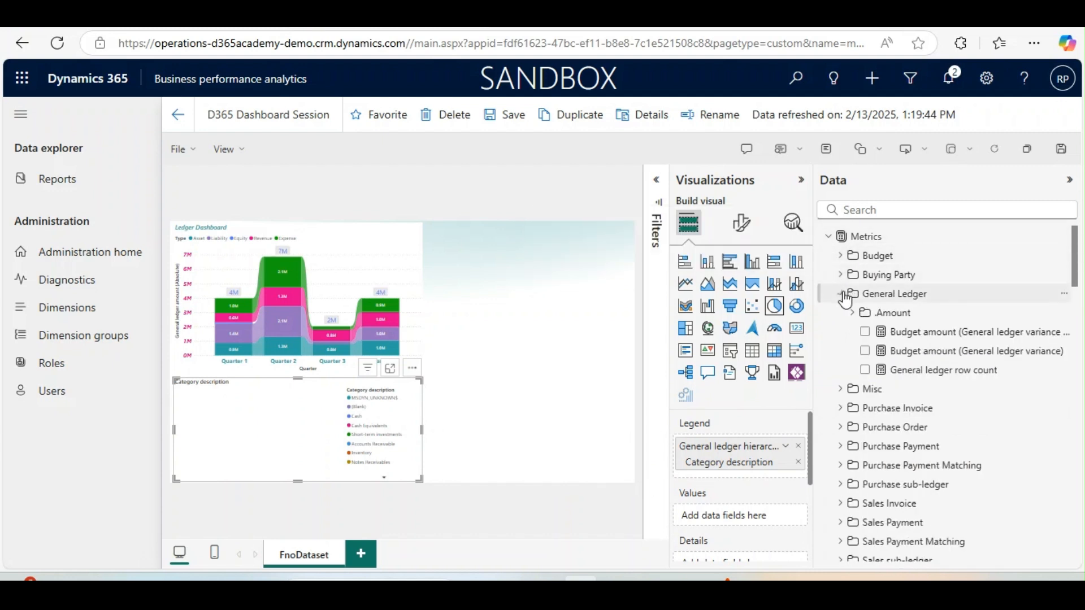
left_click(852, 312)
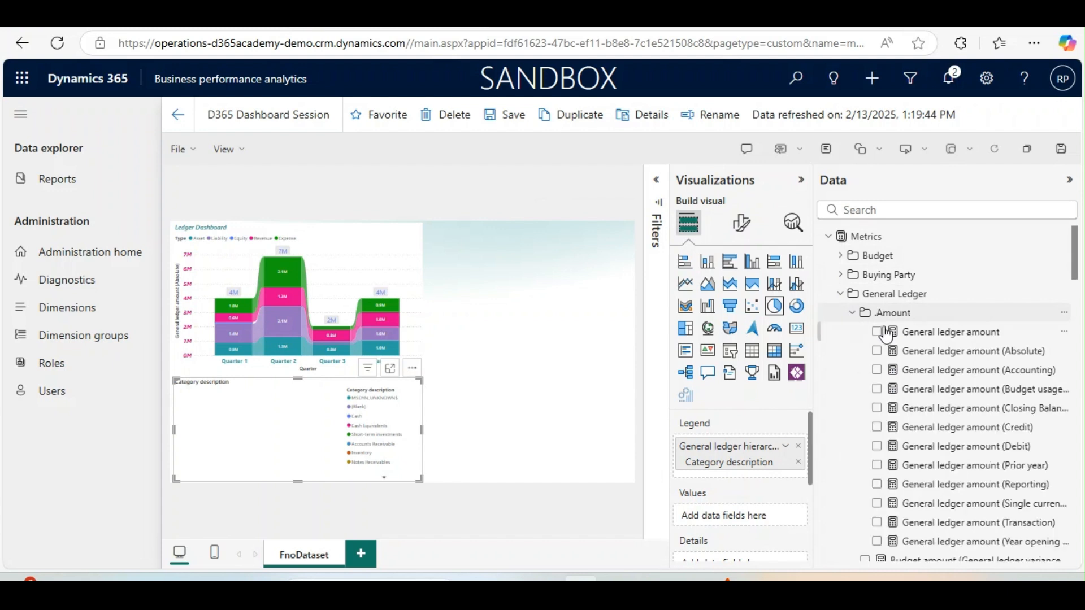
left_click_drag(921, 334, 739, 518)
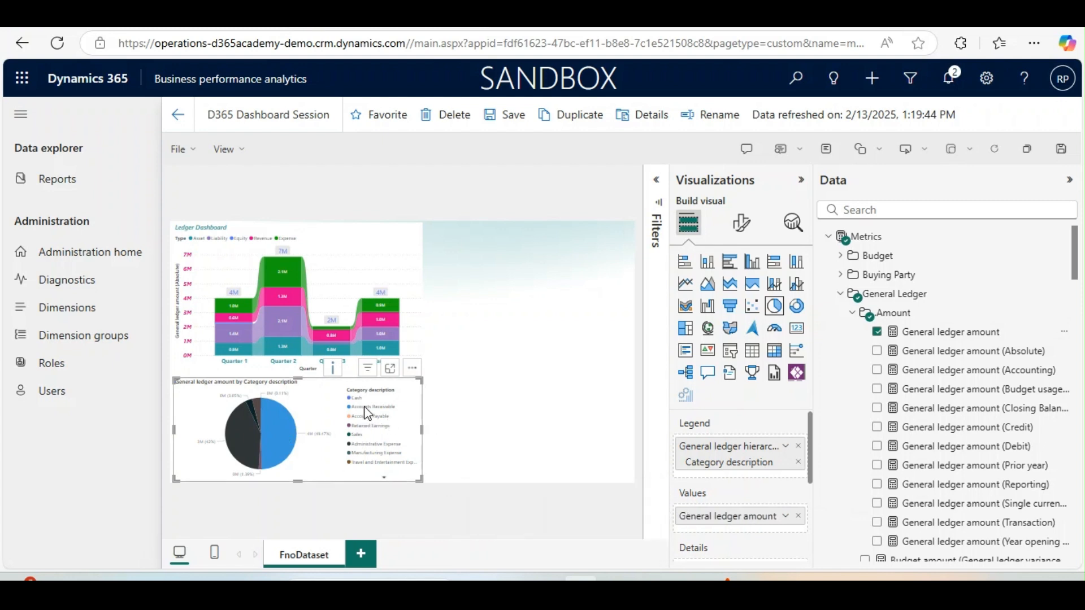
- Show the pie chart in focus mode and set its legend position to Bottom left
left_click(392, 370)
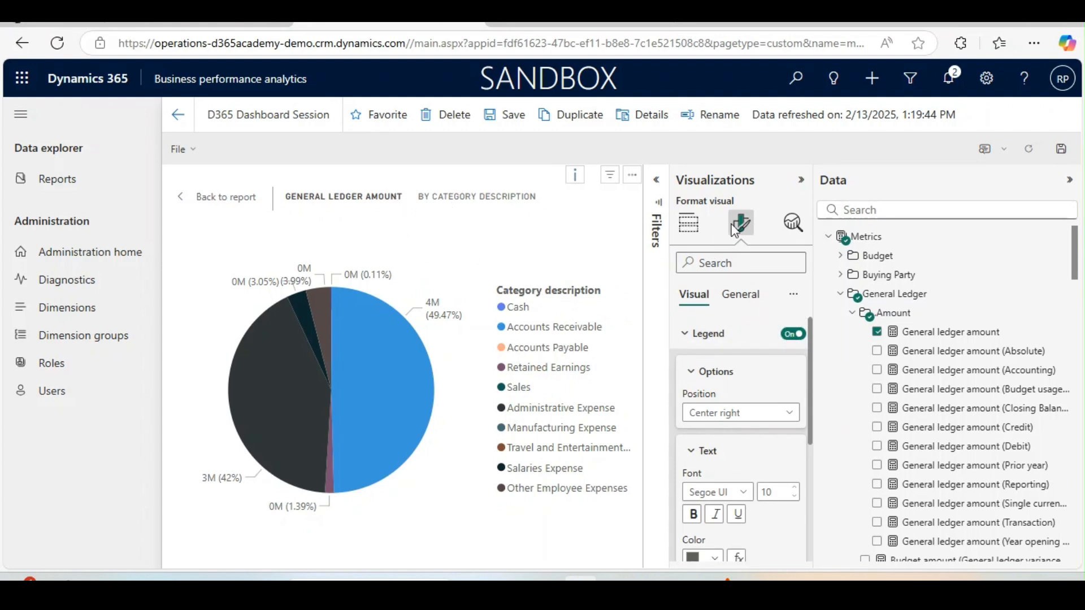
left_click(780, 416)
left_click(713, 356)
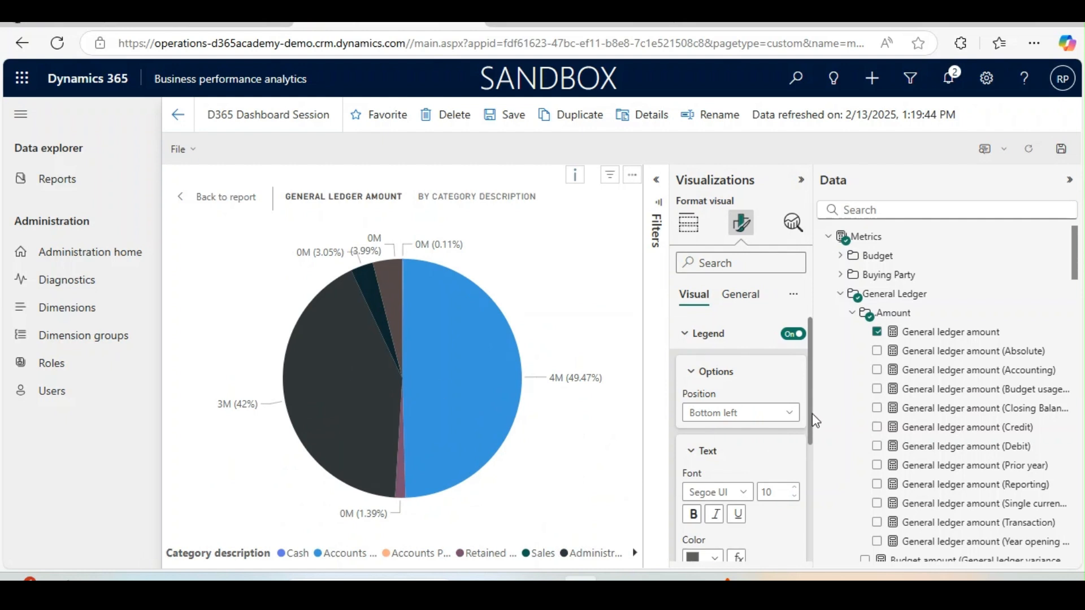
- Set the font size of the pie chart's detail label values to 12
left_click_drag(816, 419, 786, 424)
left_click(786, 424)
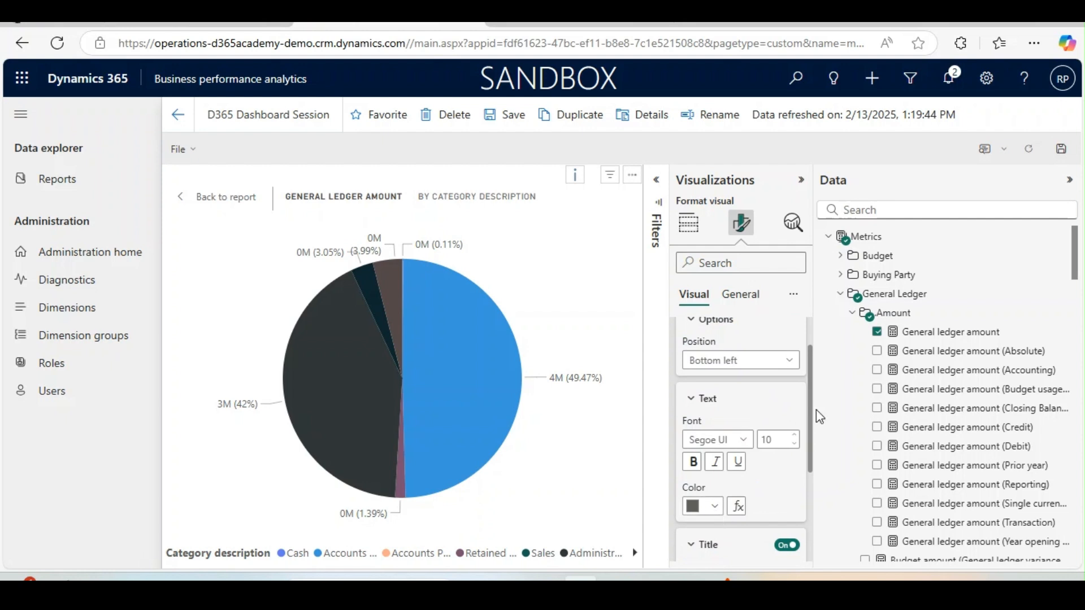
left_click_drag(811, 392, 804, 496)
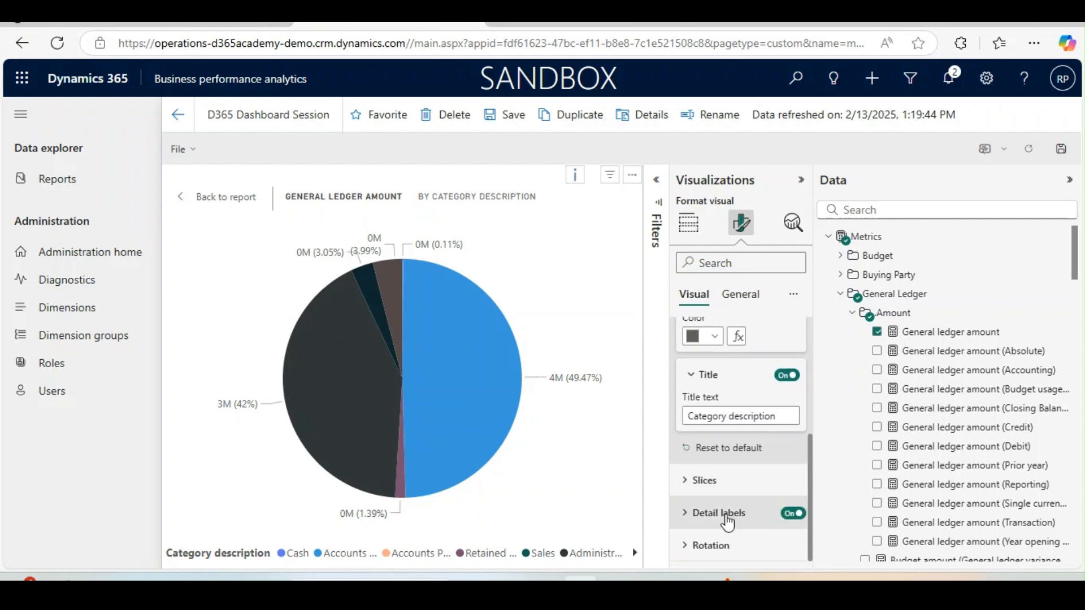
left_click(691, 524)
left_click_drag(809, 472, 809, 534)
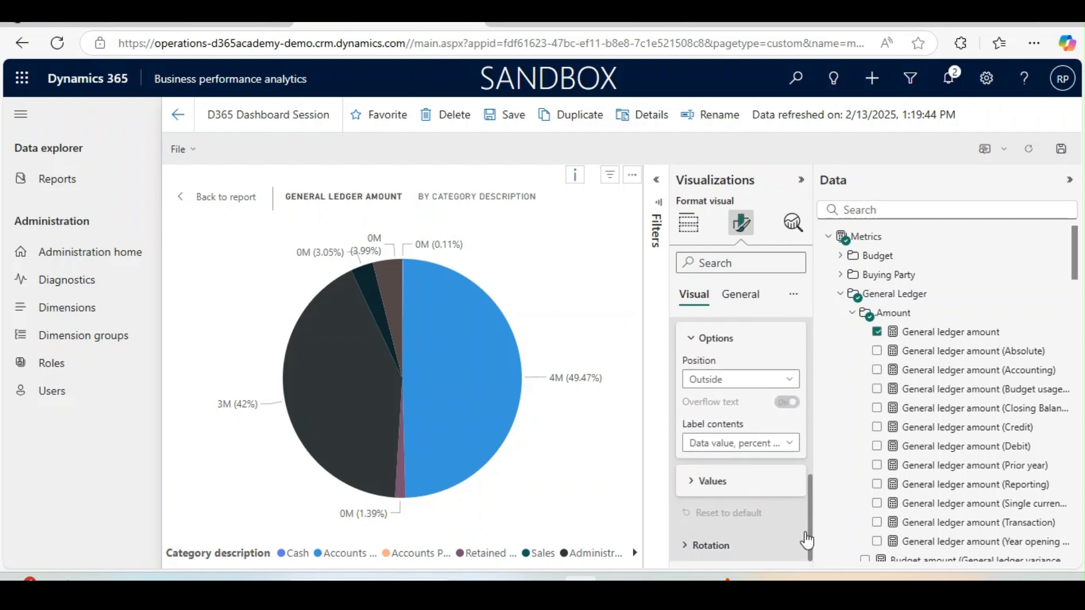
left_click(698, 482)
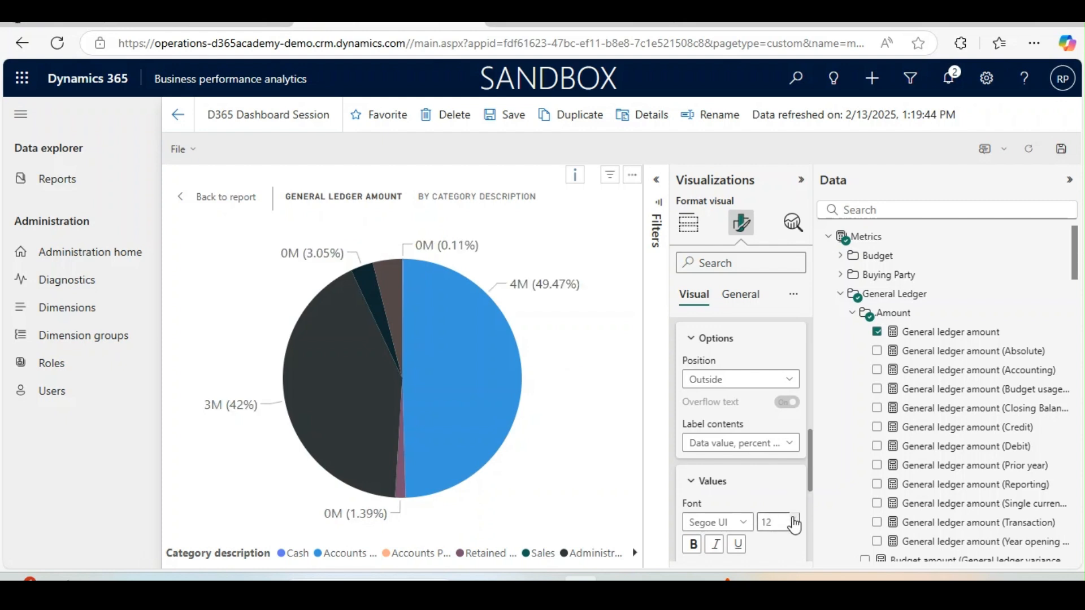
- Color the Accounts Receivable slice medium green and the Cash slice light green (#a1d99f)
left_click_drag(813, 452, 811, 339)
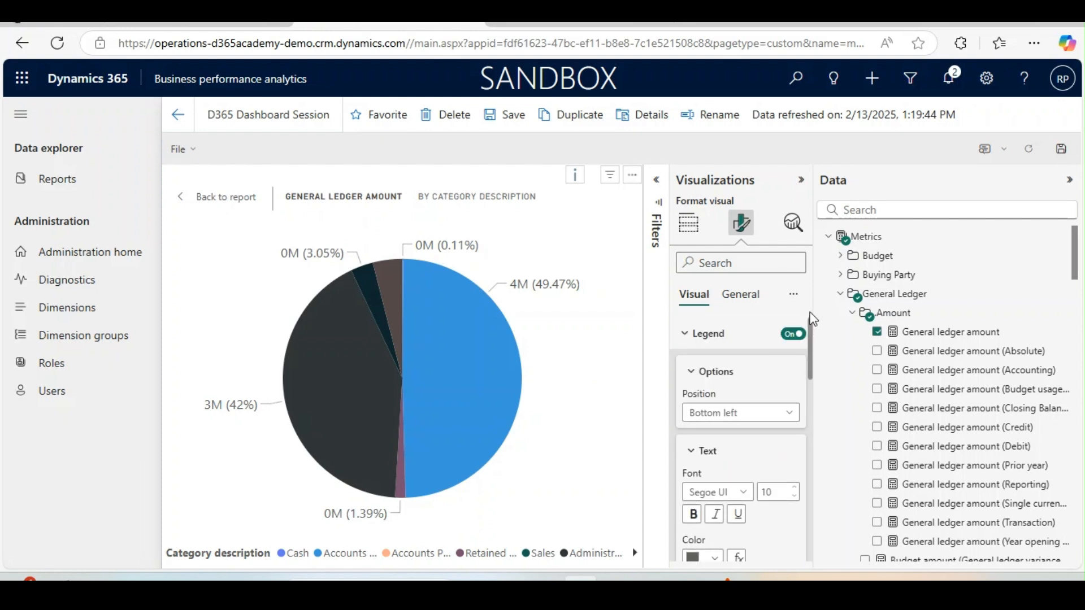
left_click(703, 333)
left_click(689, 367)
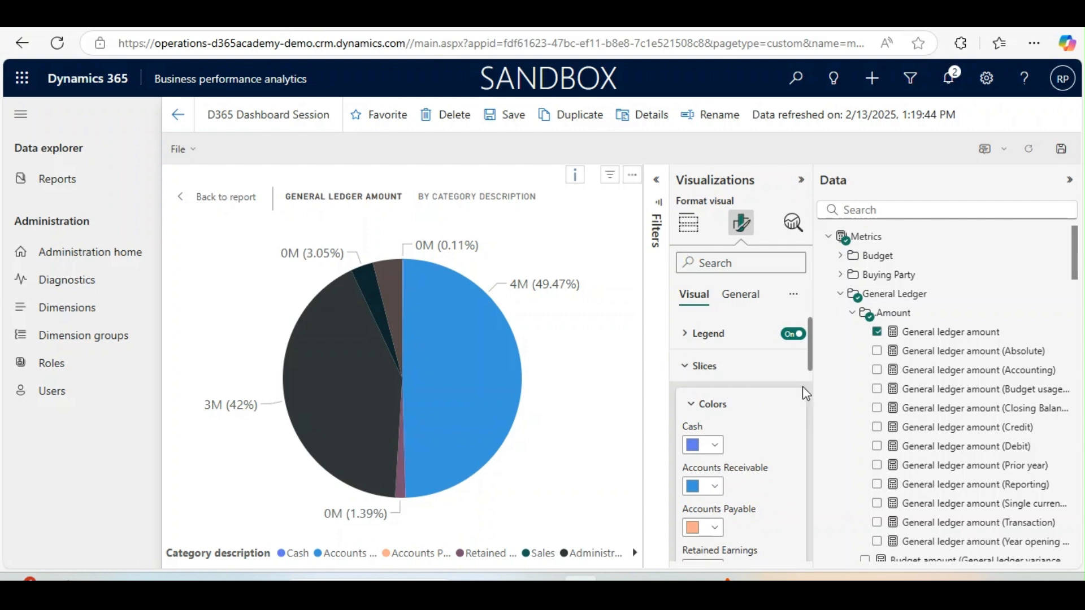
left_click_drag(813, 367, 813, 384)
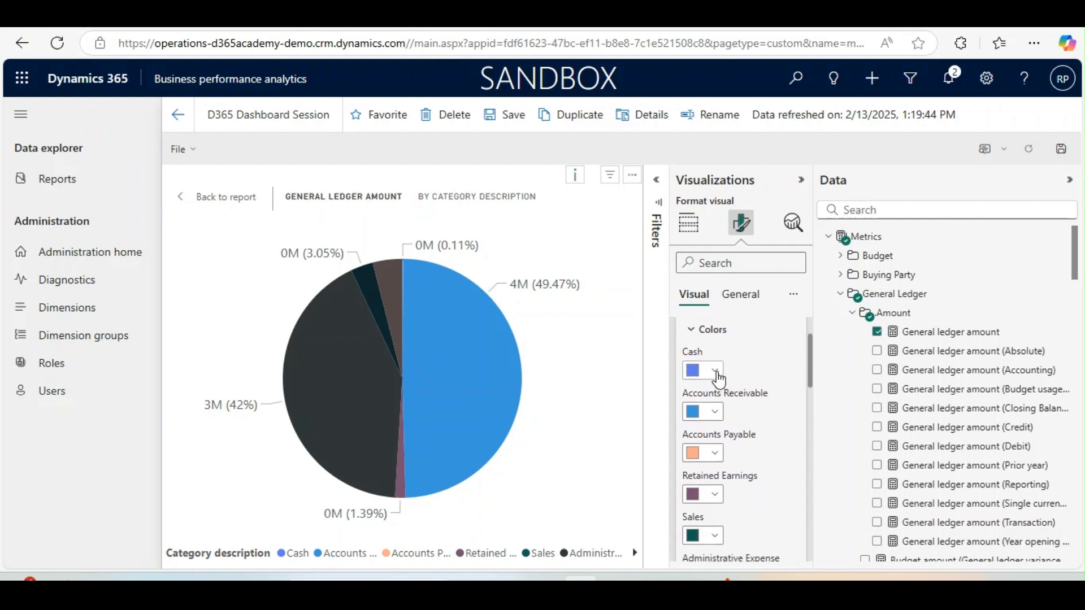
left_click(716, 374)
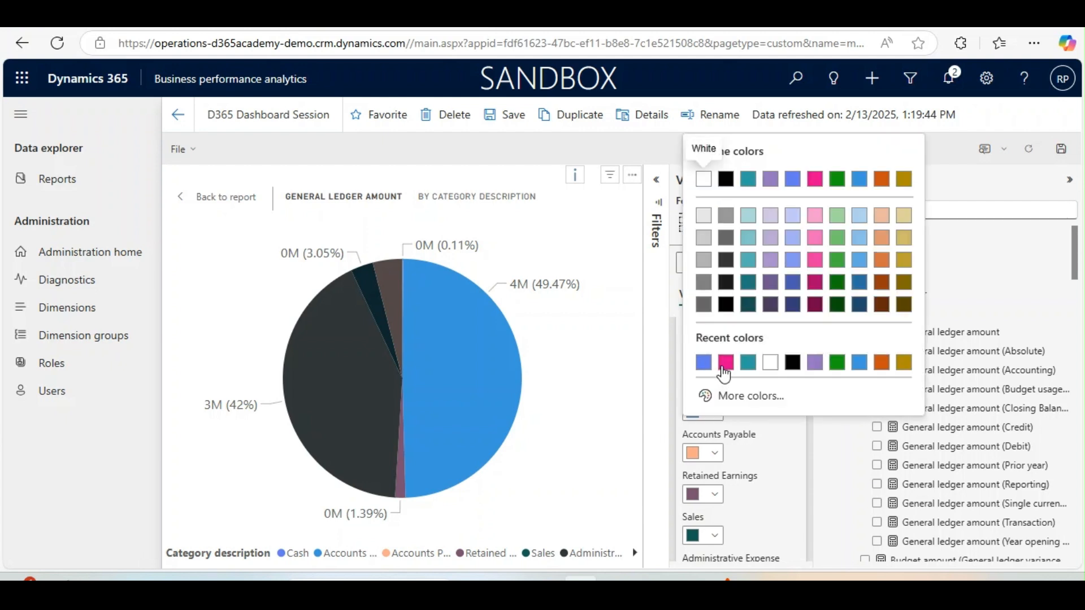
left_click(840, 365)
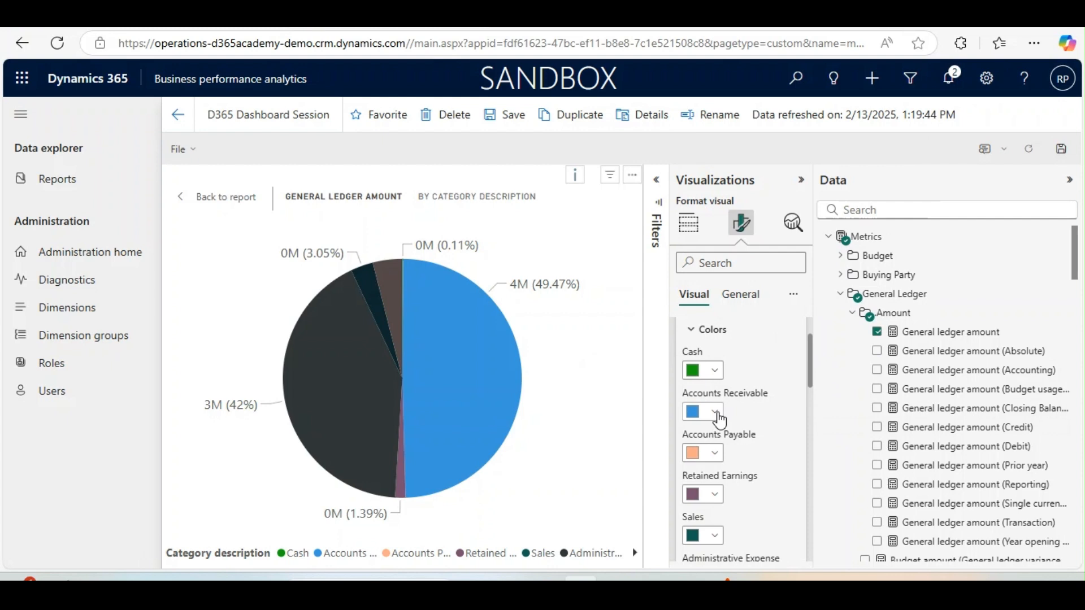
left_click(718, 415)
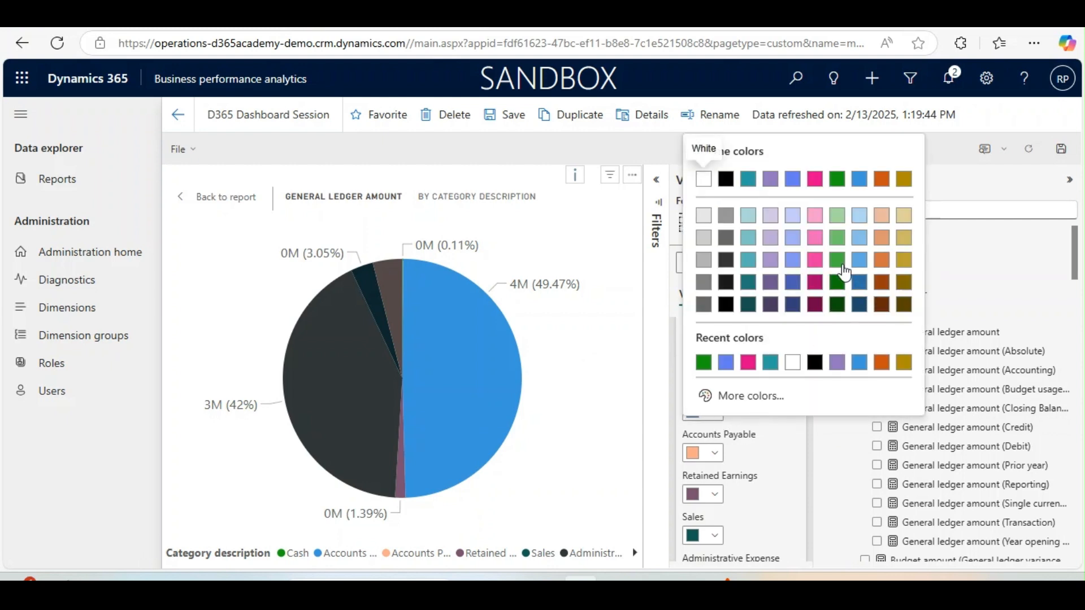
left_click(841, 262)
left_click(712, 373)
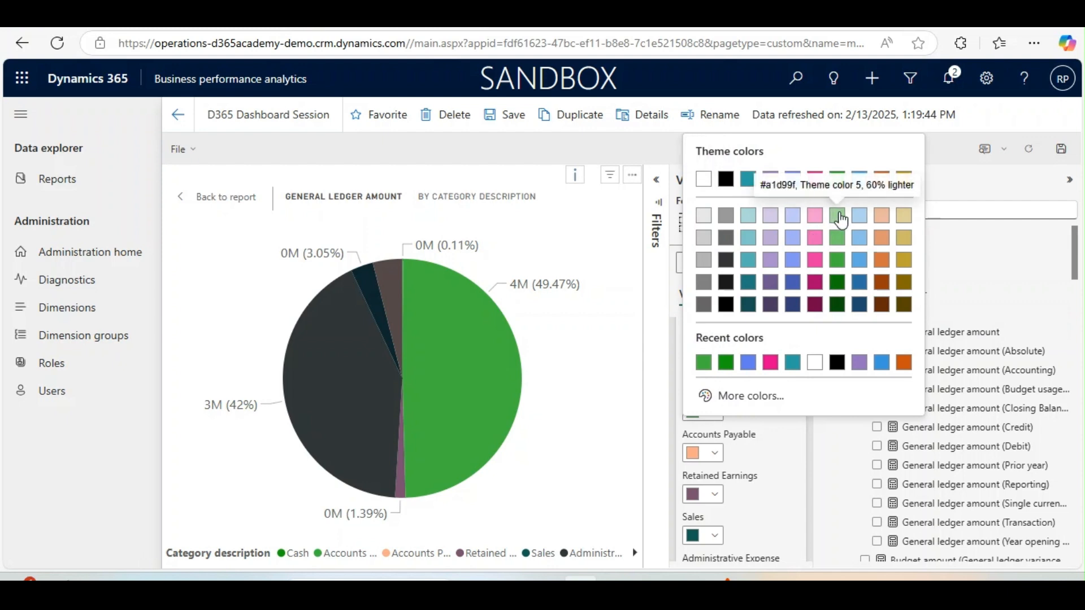
left_click(841, 218)
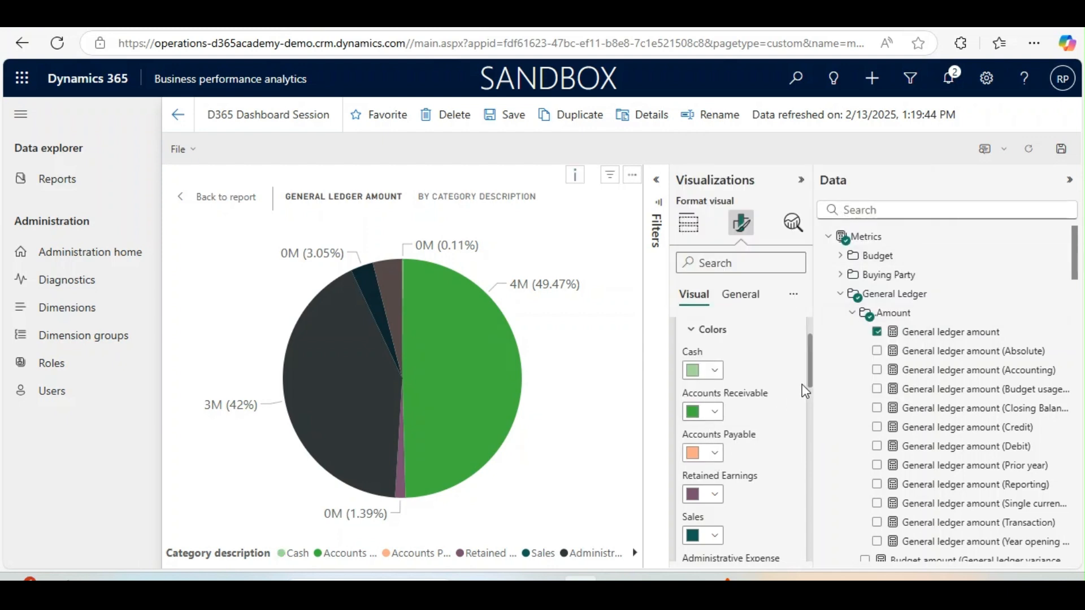
- Color the Accounts Payable slice pink and the Administrative Expense slice light purple
left_click(714, 453)
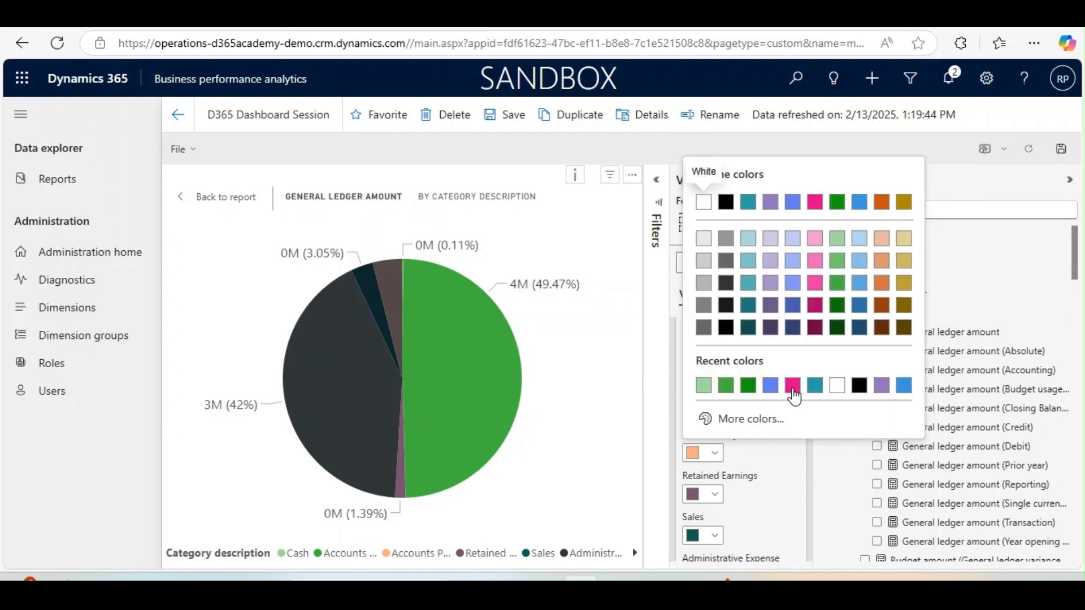
left_click(793, 389)
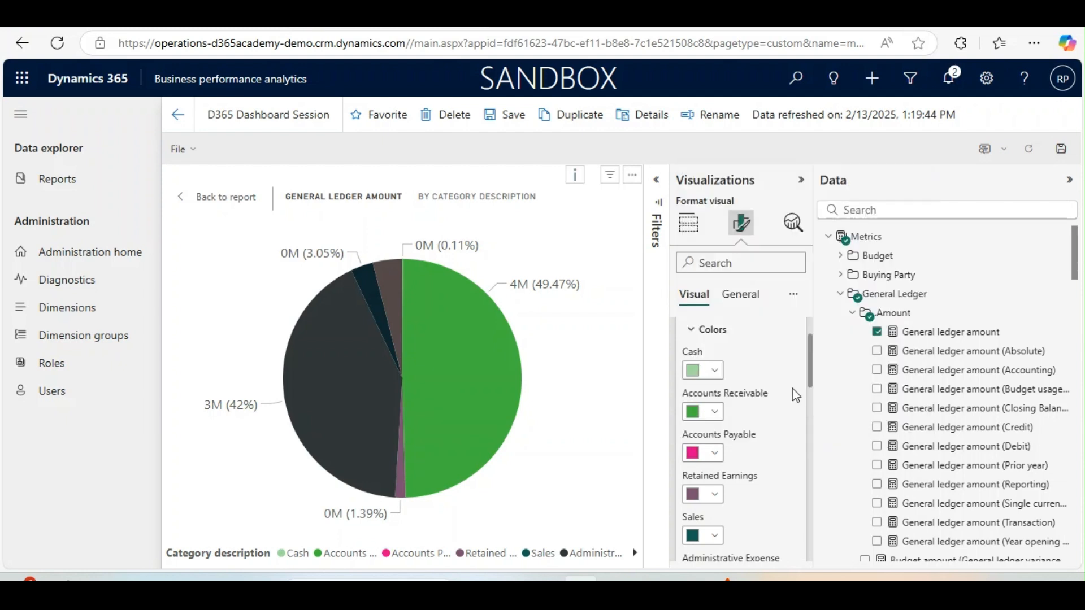
left_click_drag(813, 377, 810, 427)
left_click(713, 367)
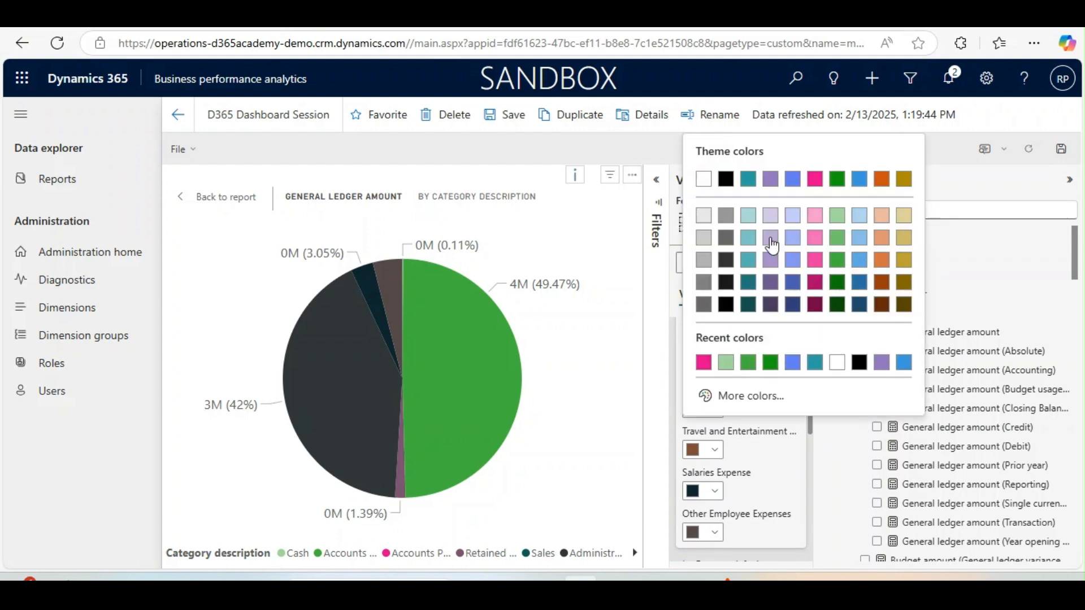
left_click(770, 239)
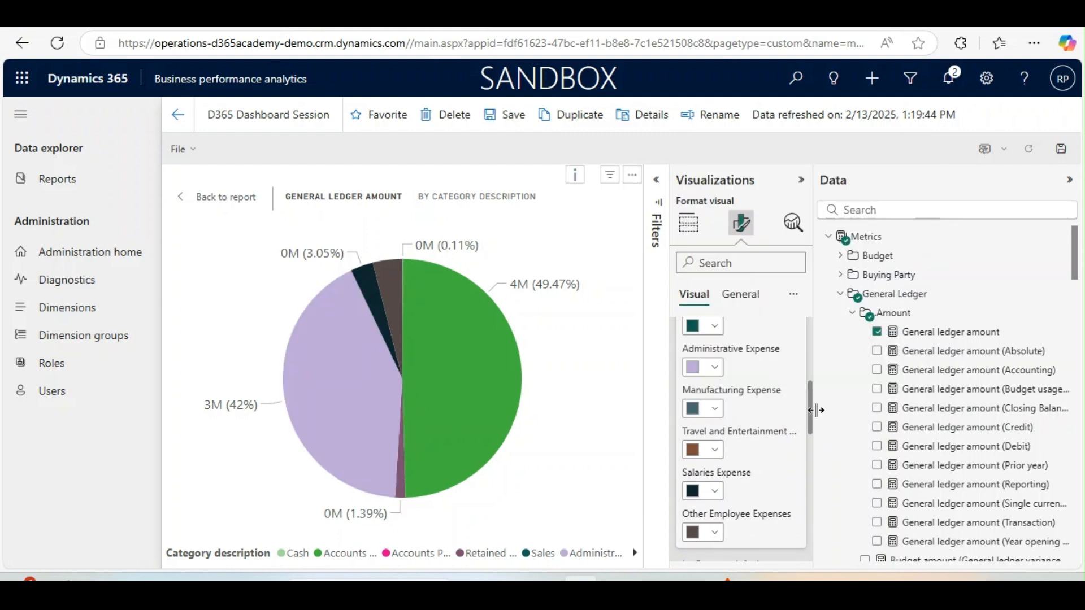
- Change the pie chart's title text to "Chart for Category" and return to the full report page
scroll(811, 409, "down", 5)
scroll(741, 362, "up", 2)
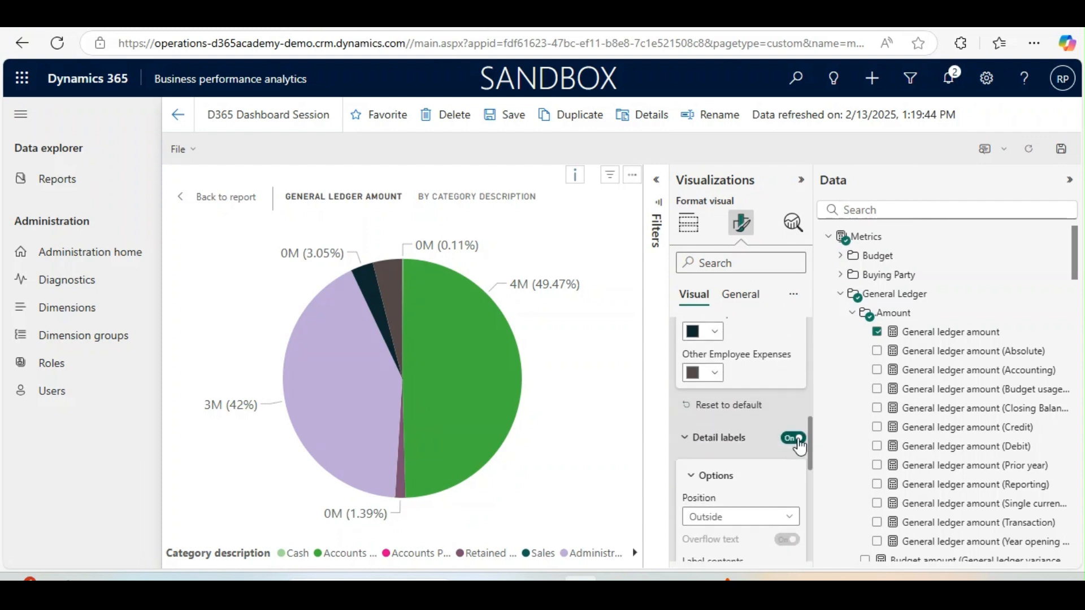
left_click_drag(814, 433, 797, 290)
left_click(754, 296)
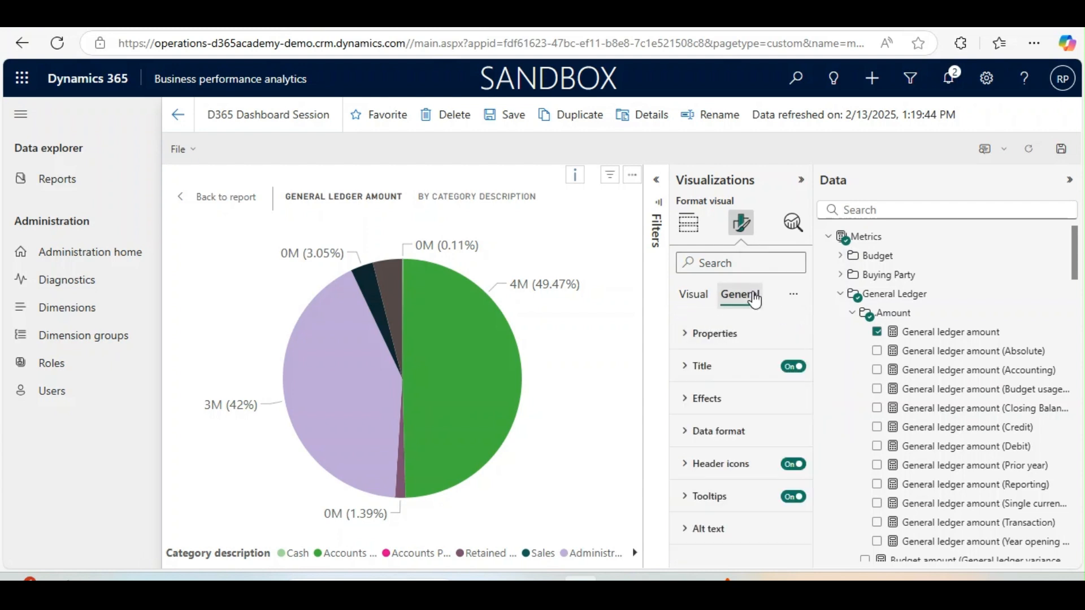
left_click(687, 366)
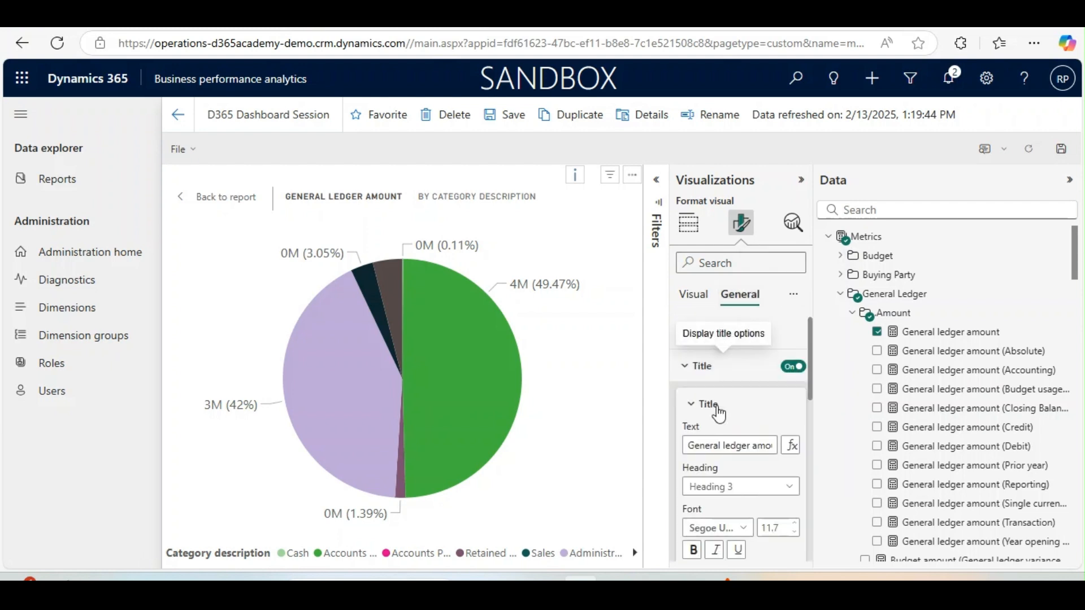
left_click(722, 446)
key("ctrl+a")
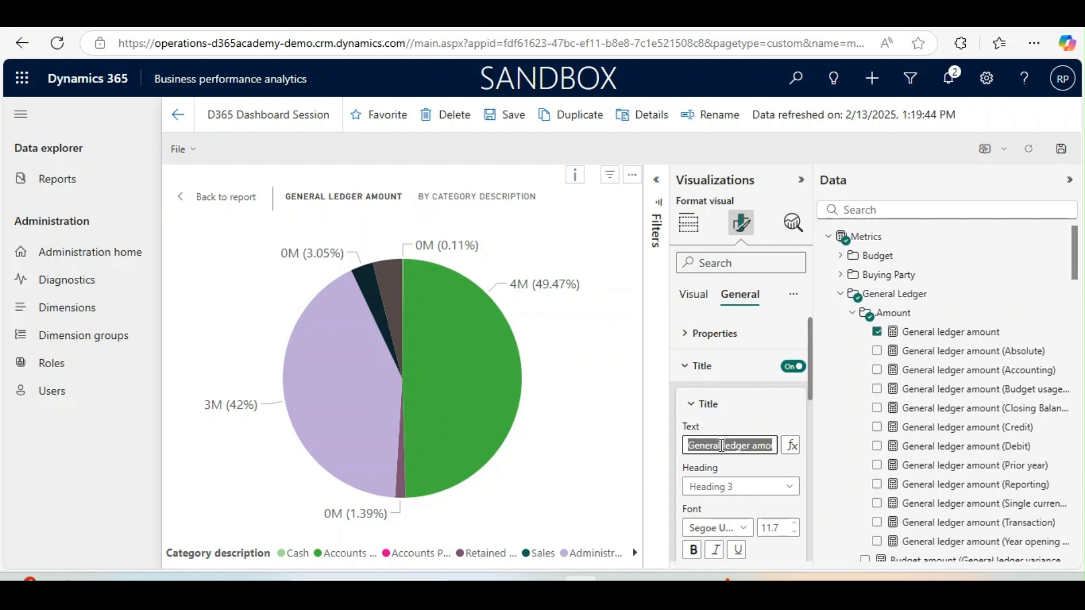
type("Cha")
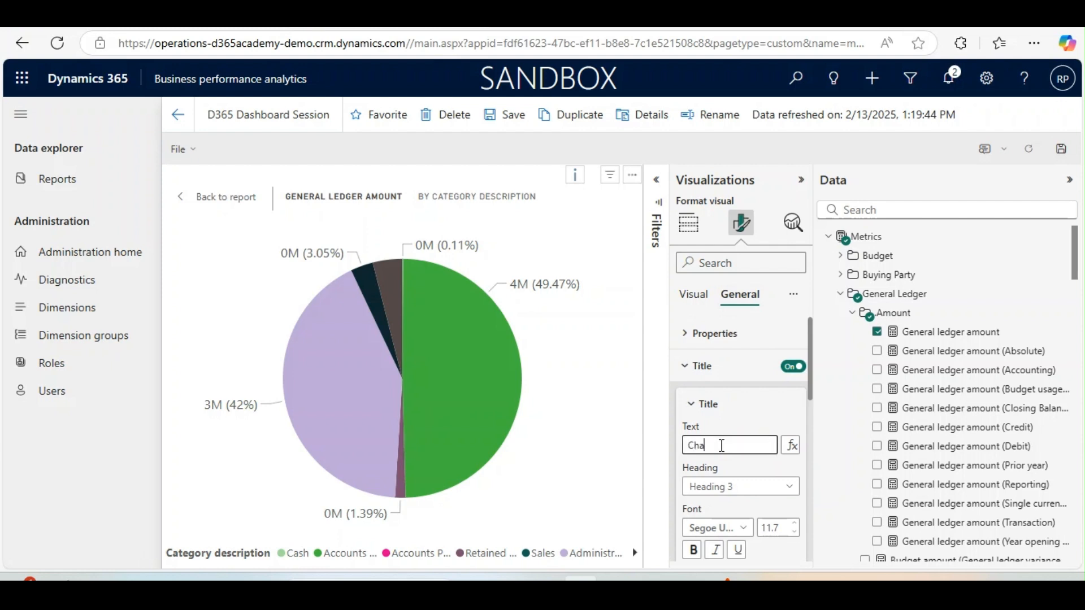
type("rt for Category")
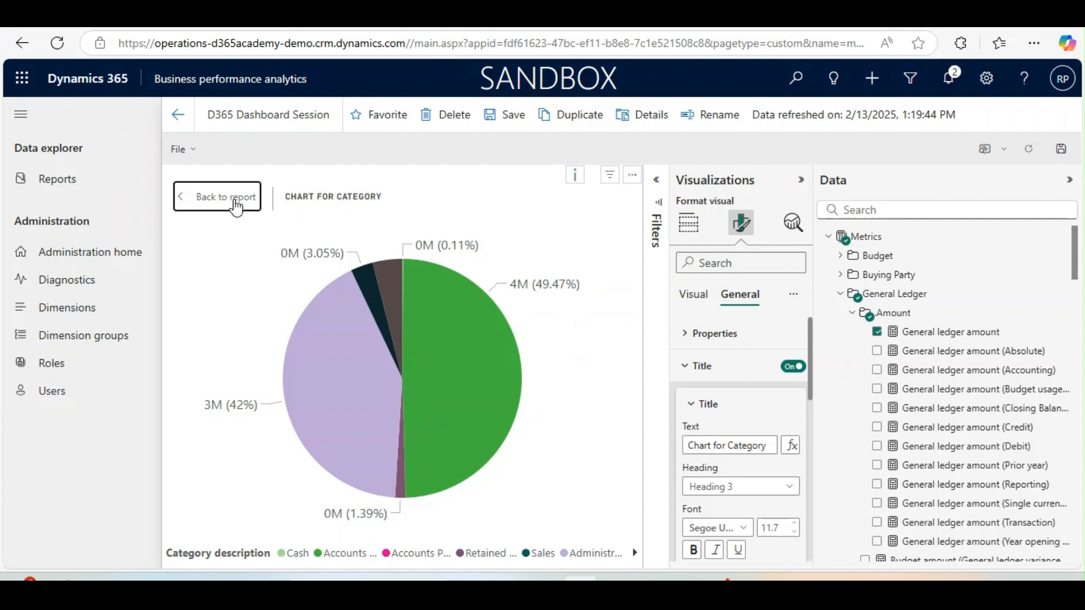
left_click(235, 204)
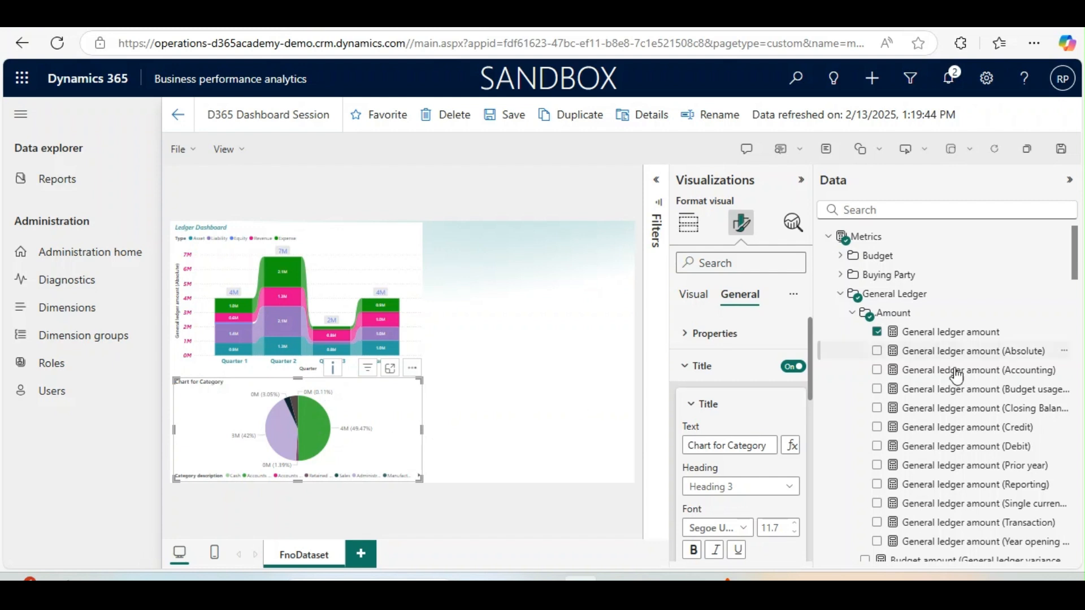
left_click(395, 279)
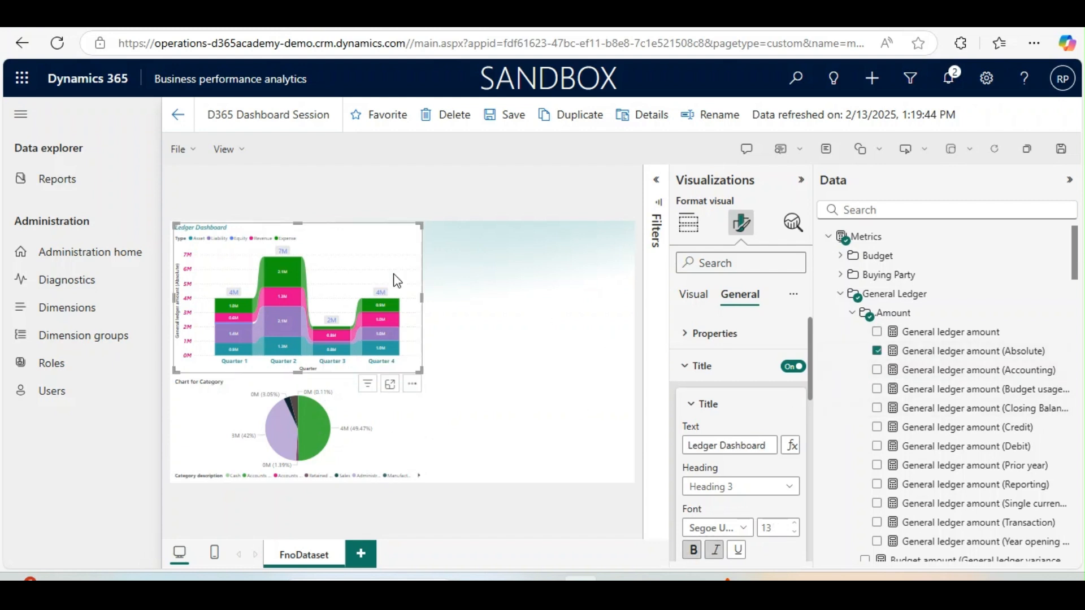
left_click(689, 223)
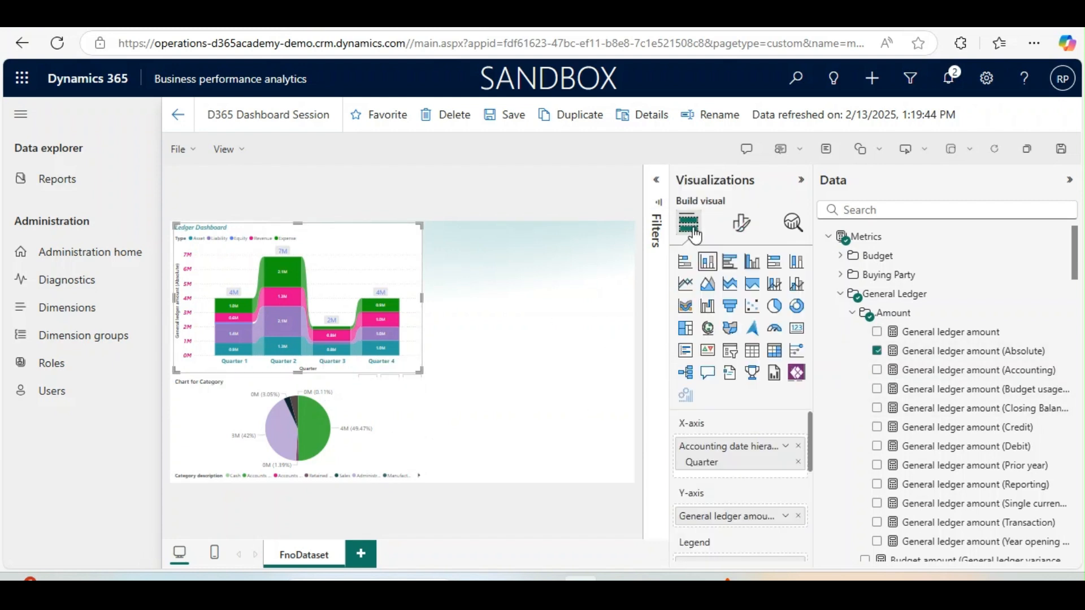
left_click(686, 329)
key("ctrl+z")
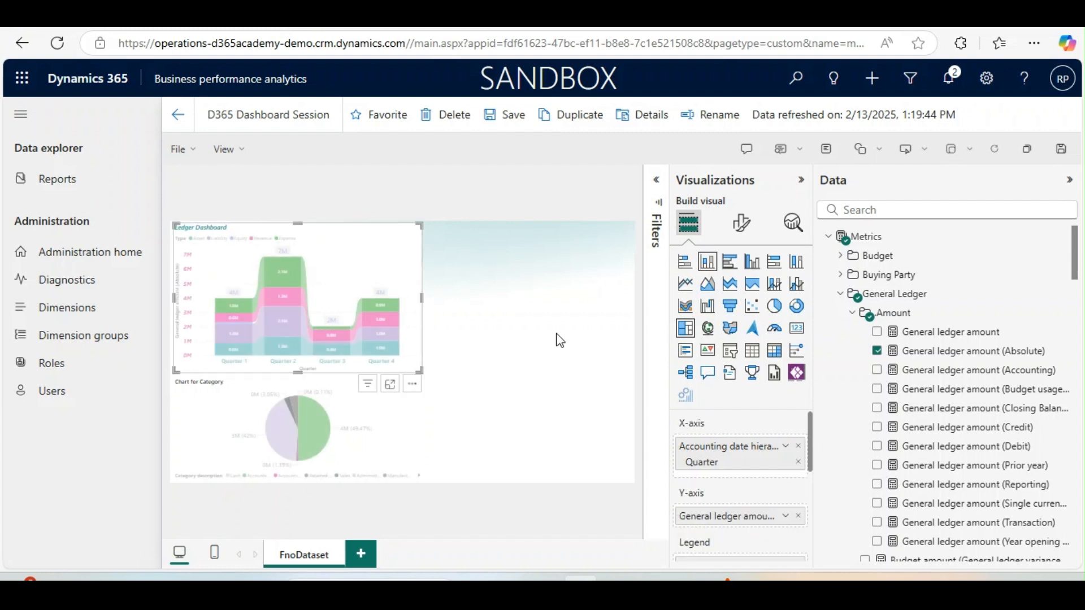
- Add an empty treemap visual beside the Ledger Dashboard column chart and widen the field list
left_click(520, 290)
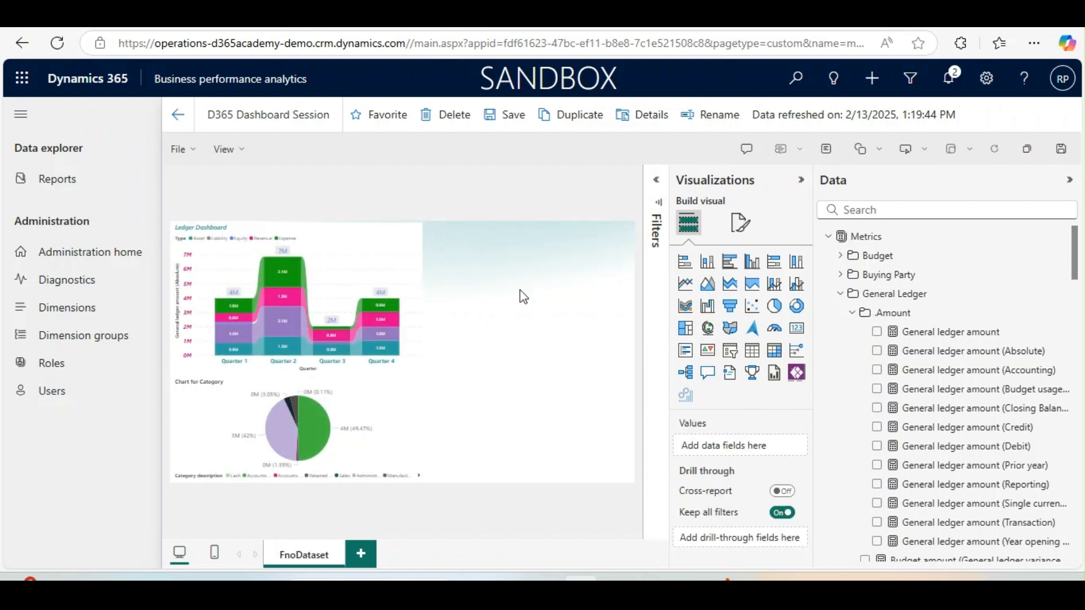
left_click(686, 328)
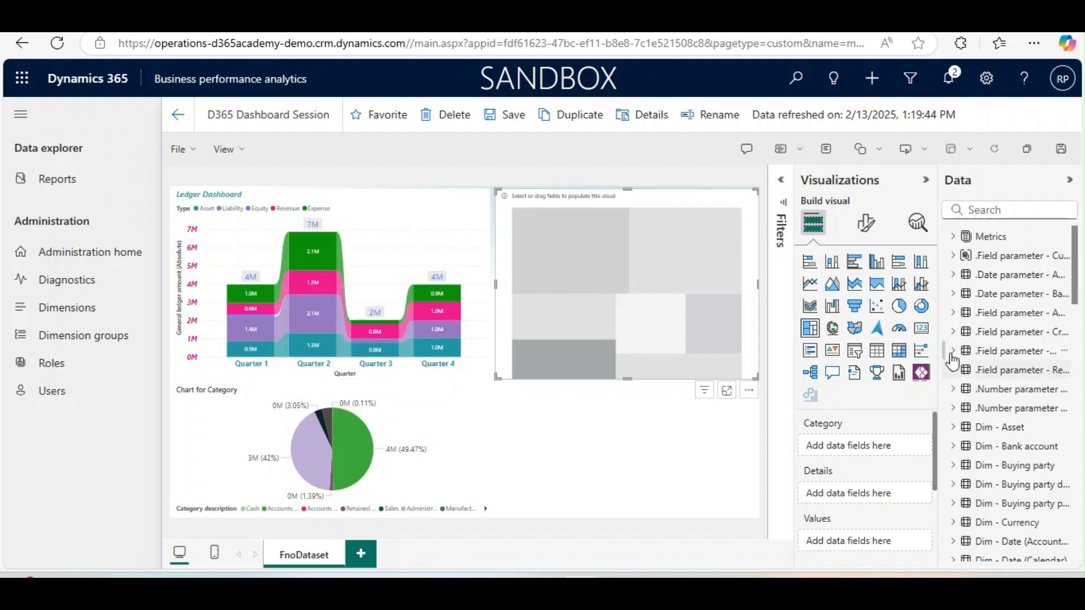
left_click_drag(937, 339, 822, 339)
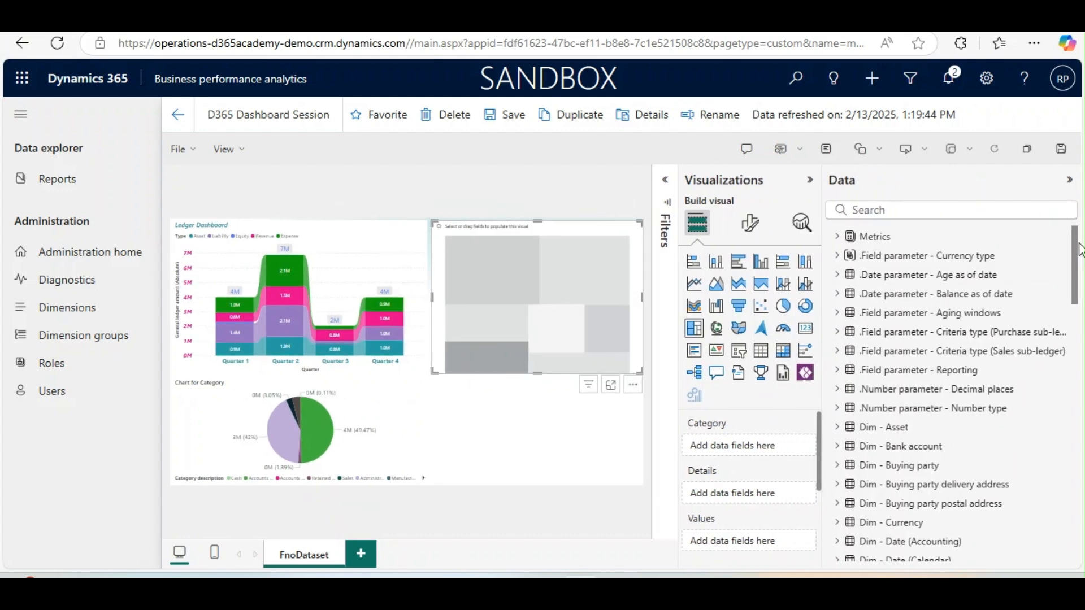
- Use Type from the General ledger hierarchy in Dim - General ledger account as the treemap's category
left_click_drag(1080, 252, 1066, 331)
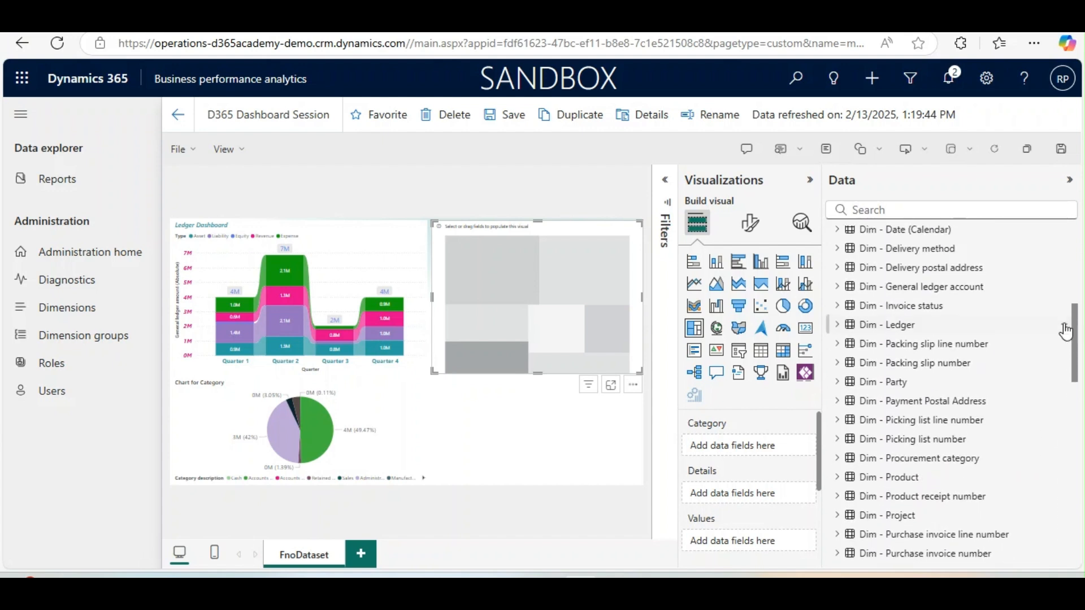
left_click(837, 287)
left_click(848, 324)
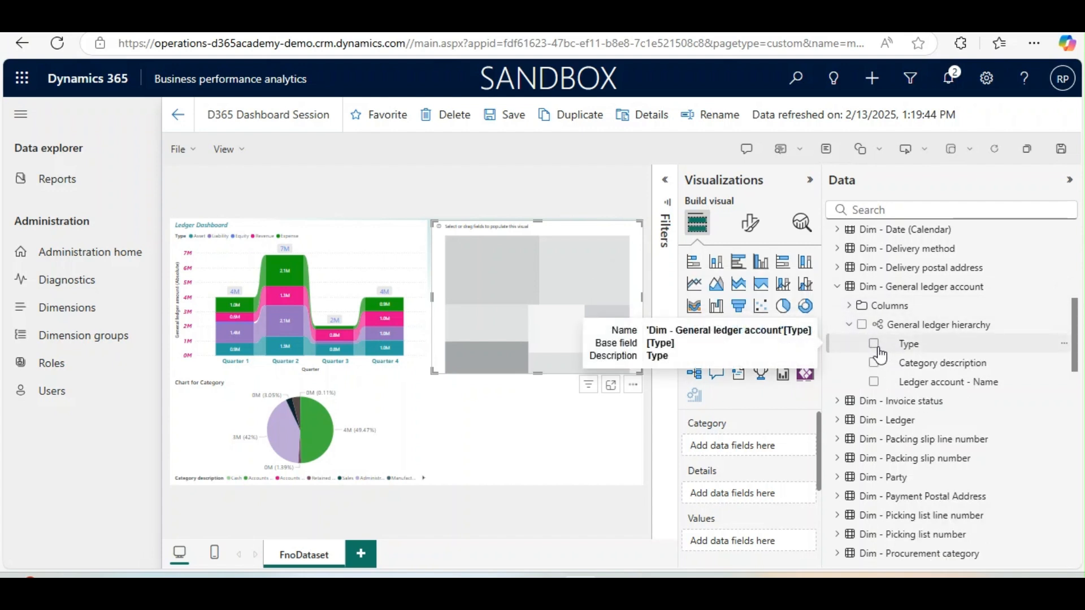
left_click(875, 345)
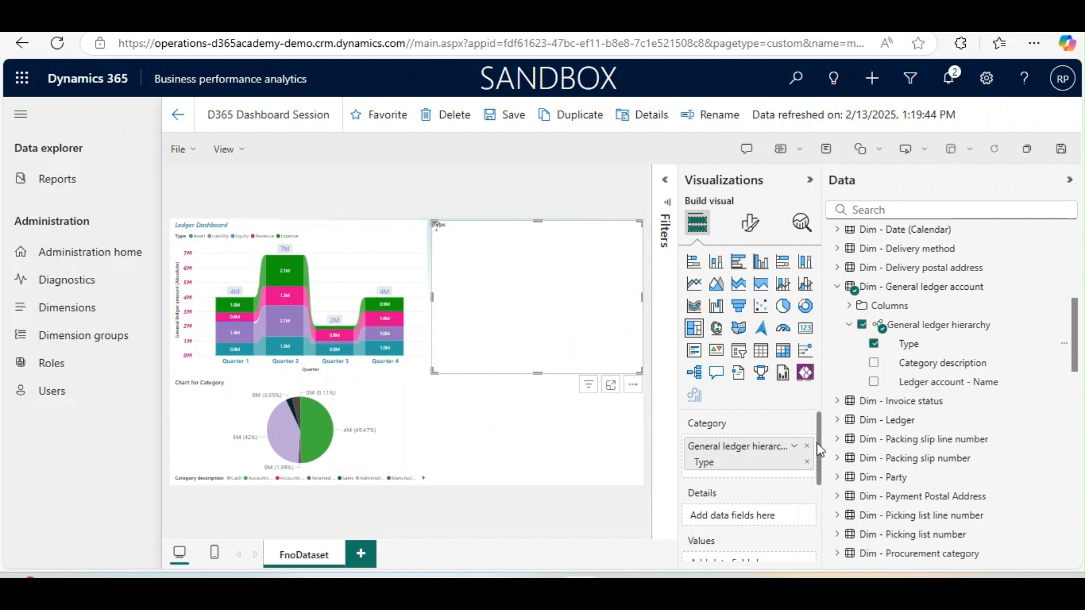
- Add the General ledger amount metric as the treemap's values and save the report
left_click_drag(817, 442, 816, 498)
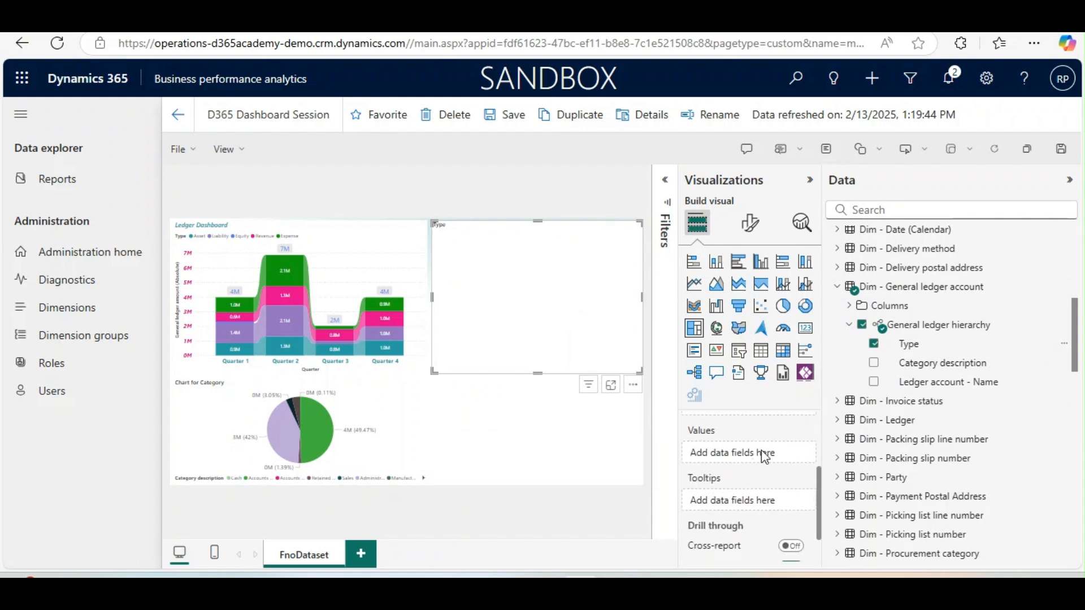
left_click_drag(1074, 330, 1074, 243)
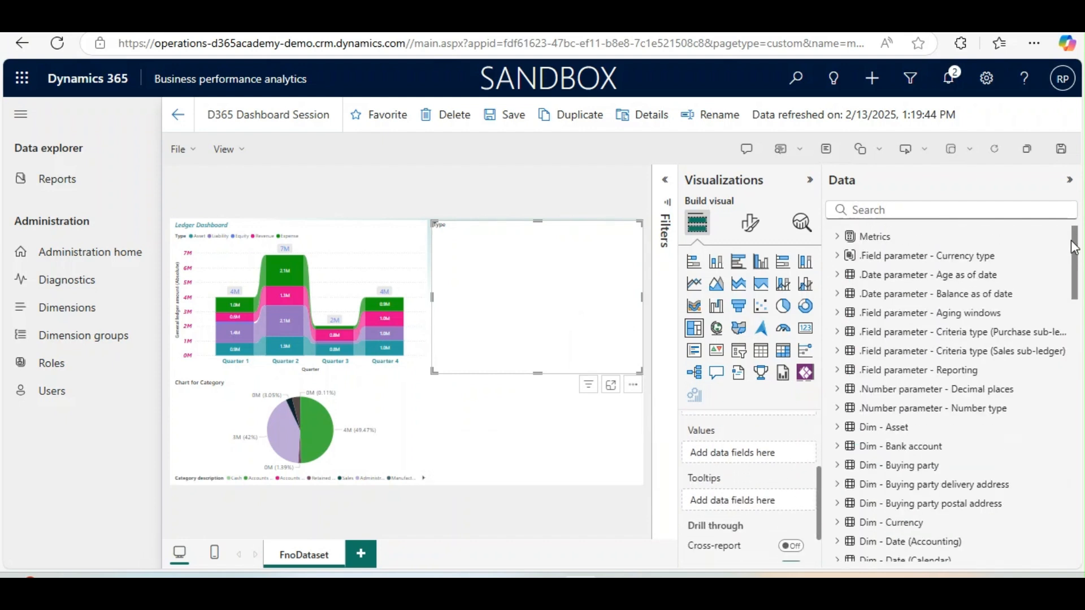
left_click(838, 237)
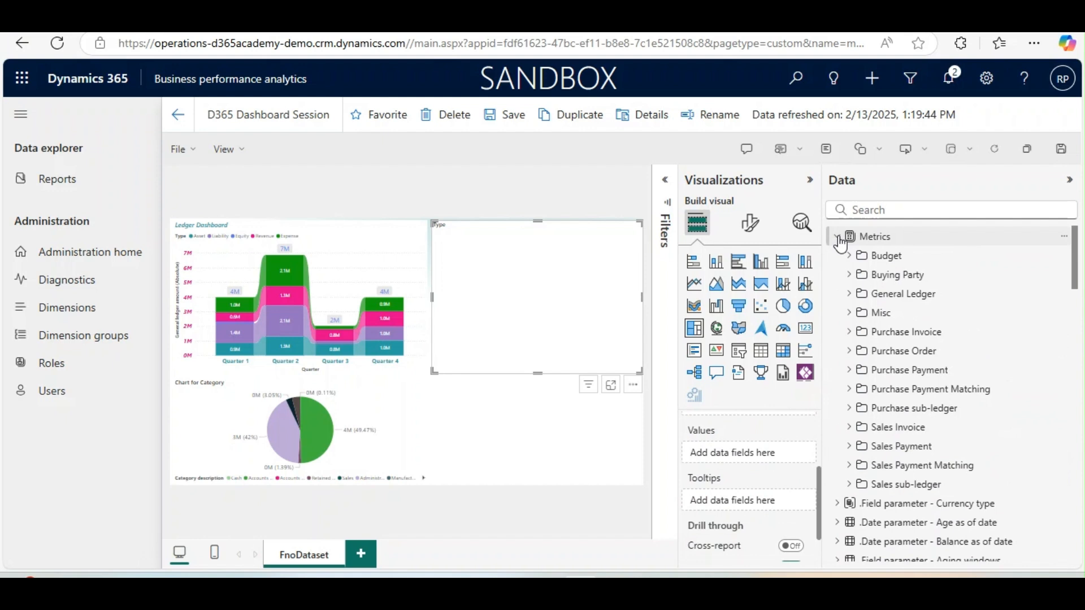
left_click(850, 294)
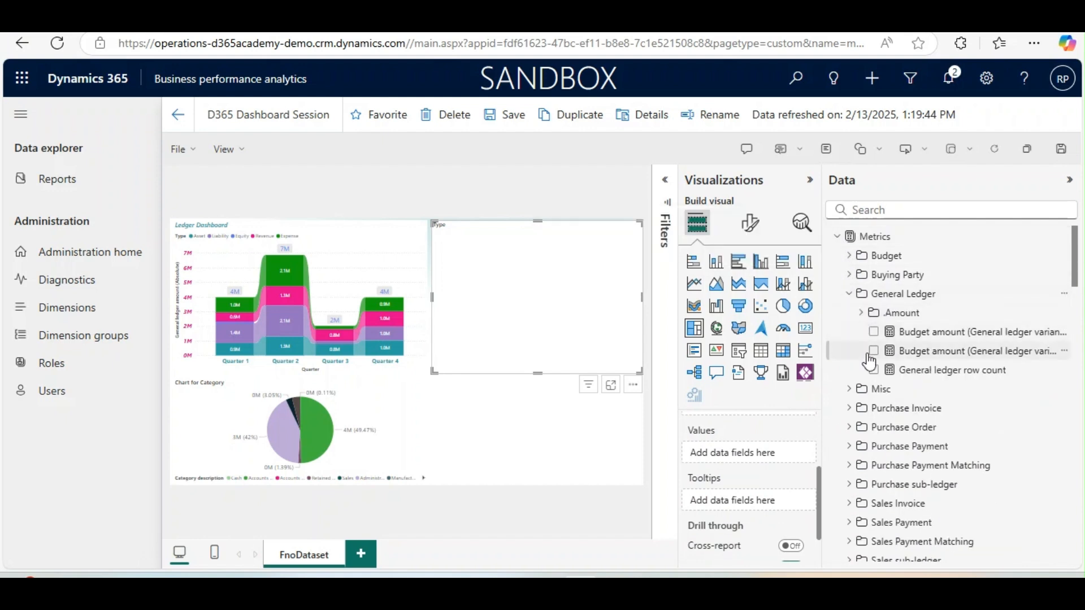
left_click(862, 314)
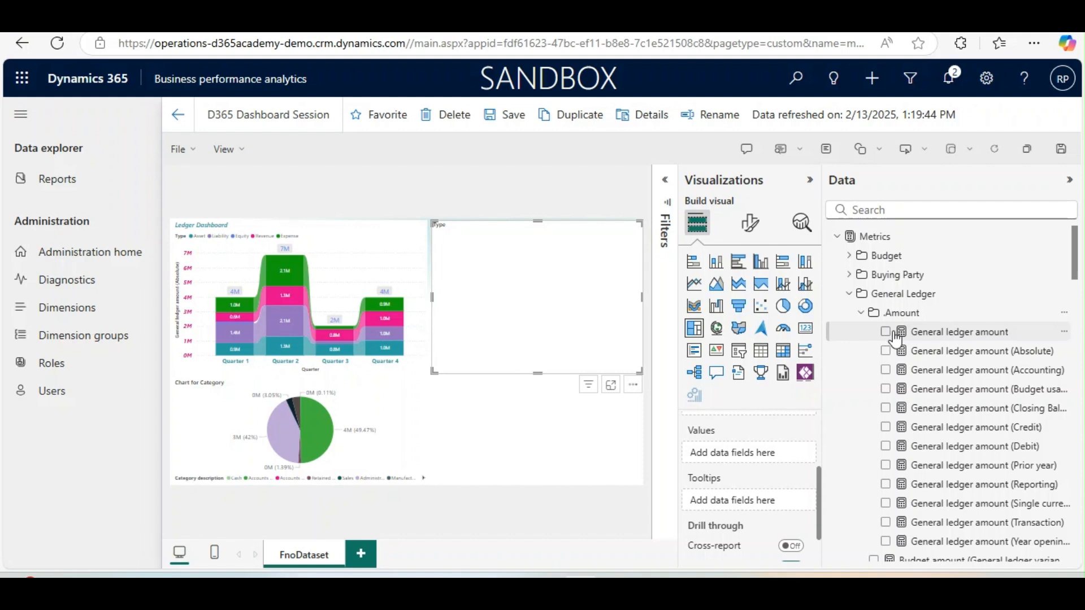
left_click_drag(927, 333, 747, 461)
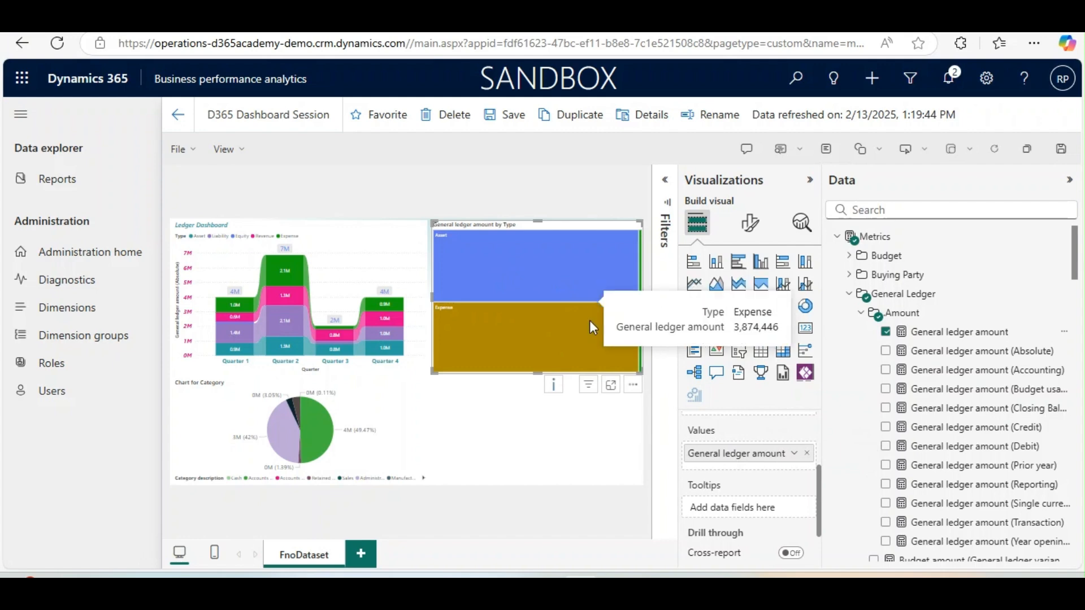
left_click(503, 115)
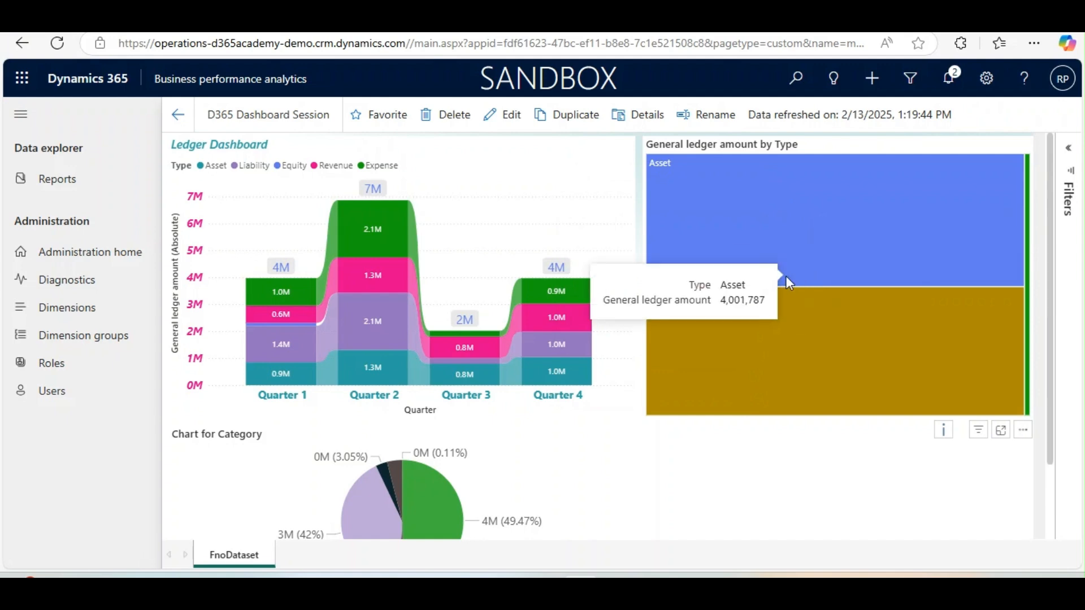
- Reopen the report for editing and turn on the treemap's data labels in italic with font size 17
left_click(507, 115)
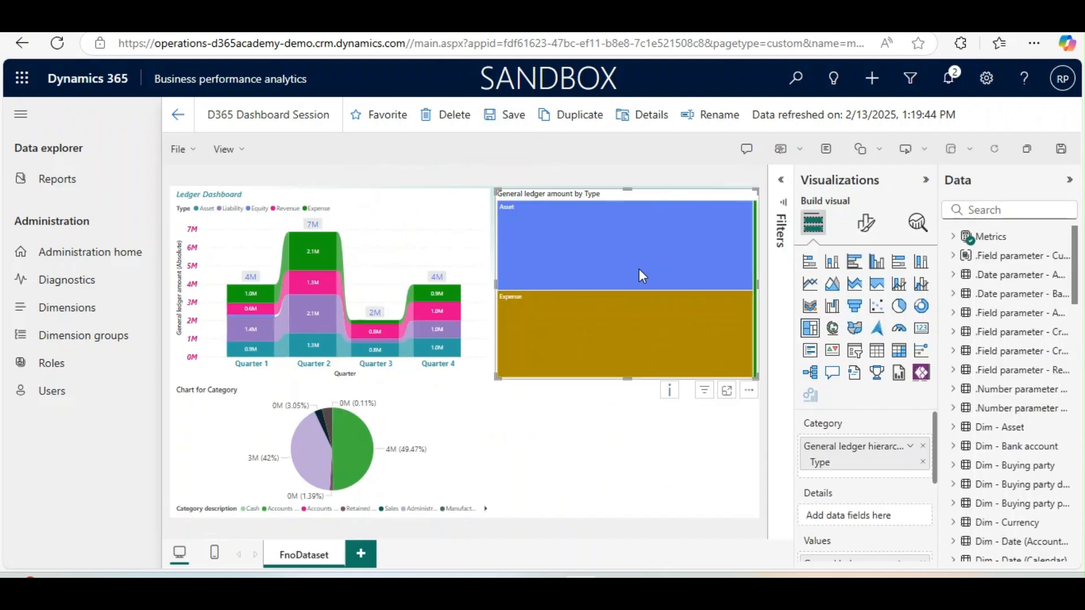
mouse_move(582, 259)
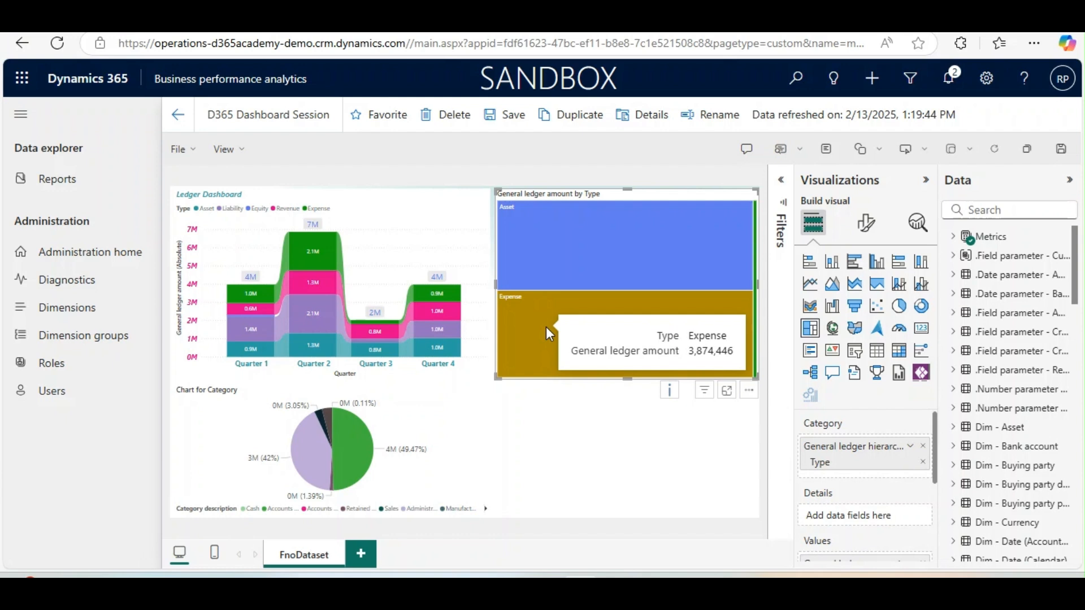
left_click(860, 231)
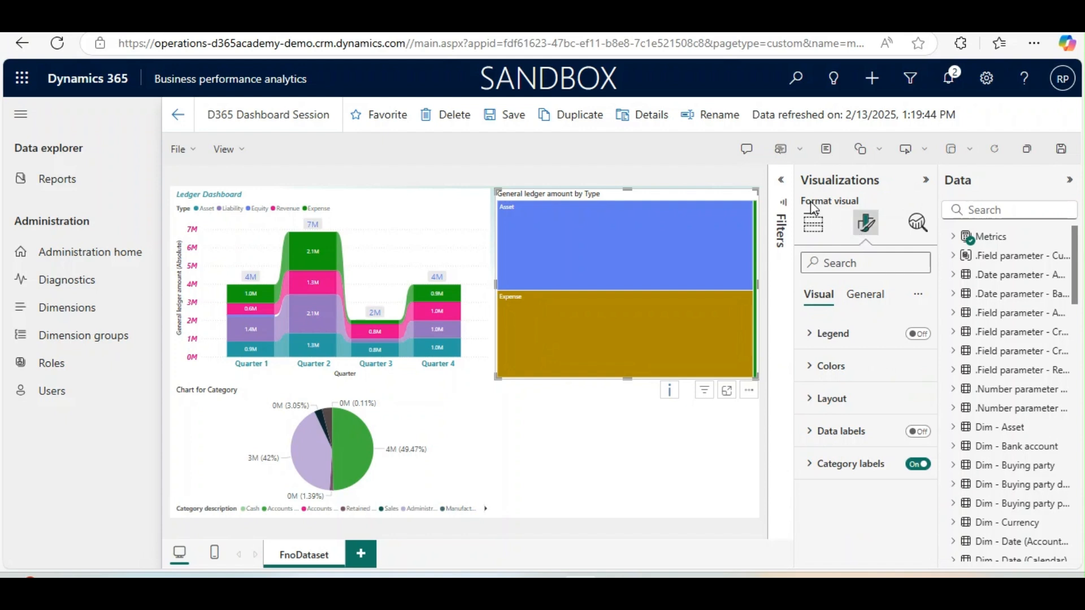
left_click(918, 432)
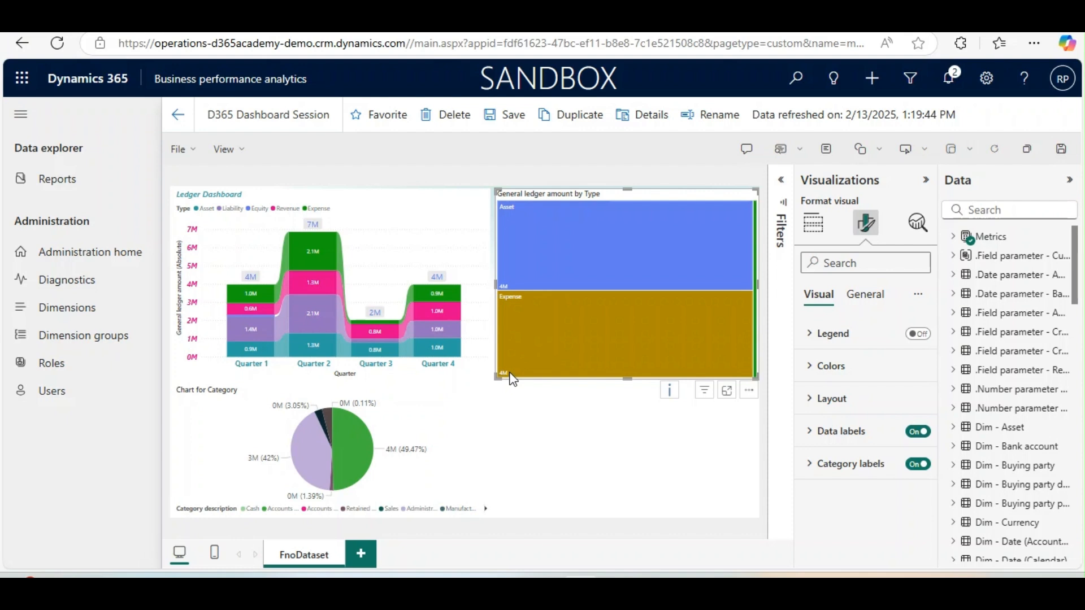
mouse_move(512, 378)
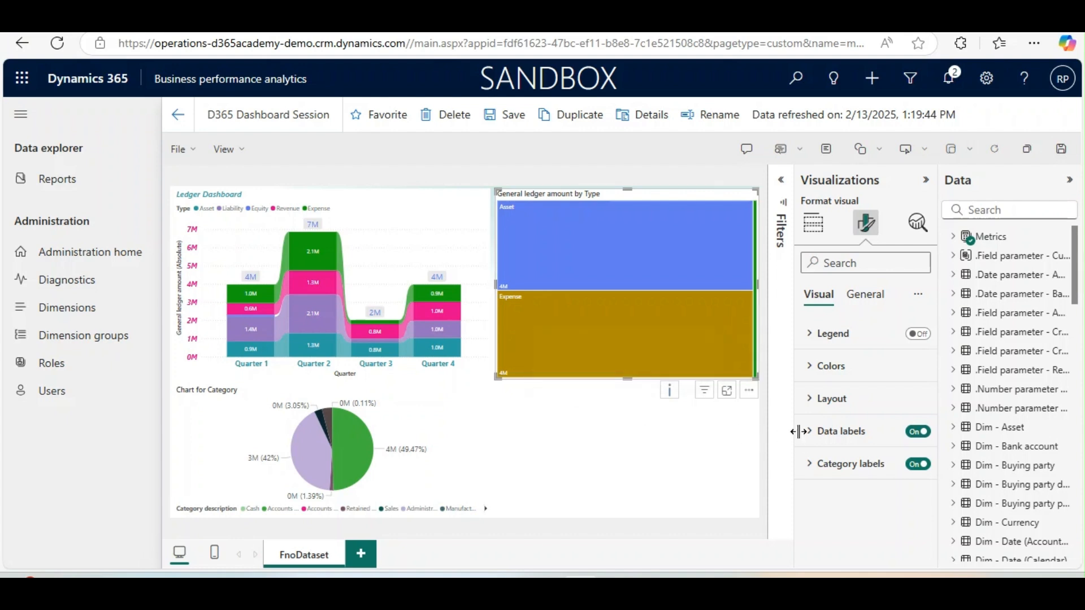
left_click(810, 433)
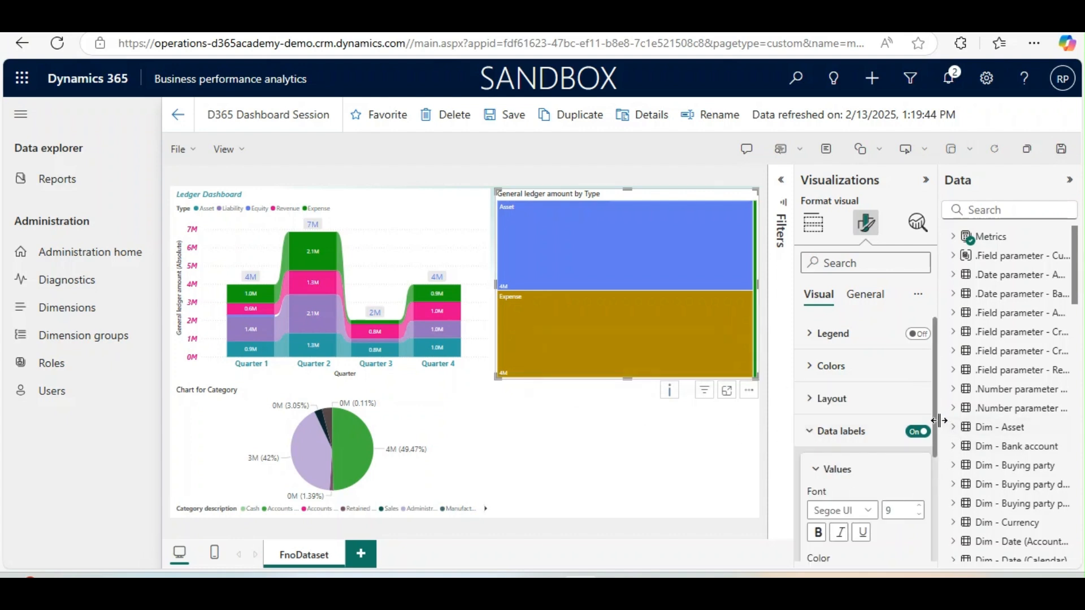
left_click_drag(936, 421, 935, 493)
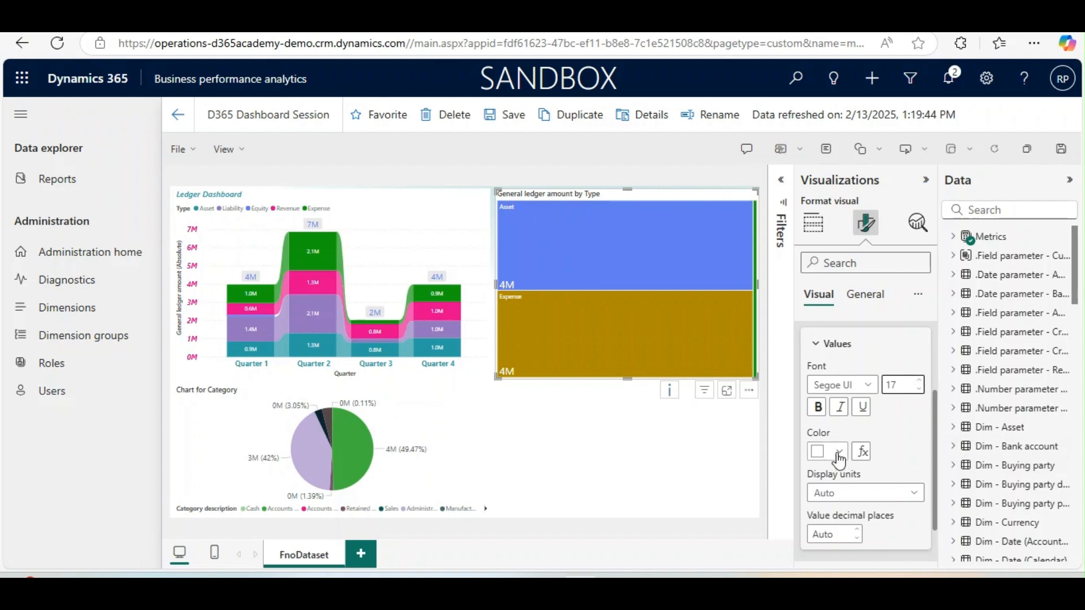
left_click(838, 409)
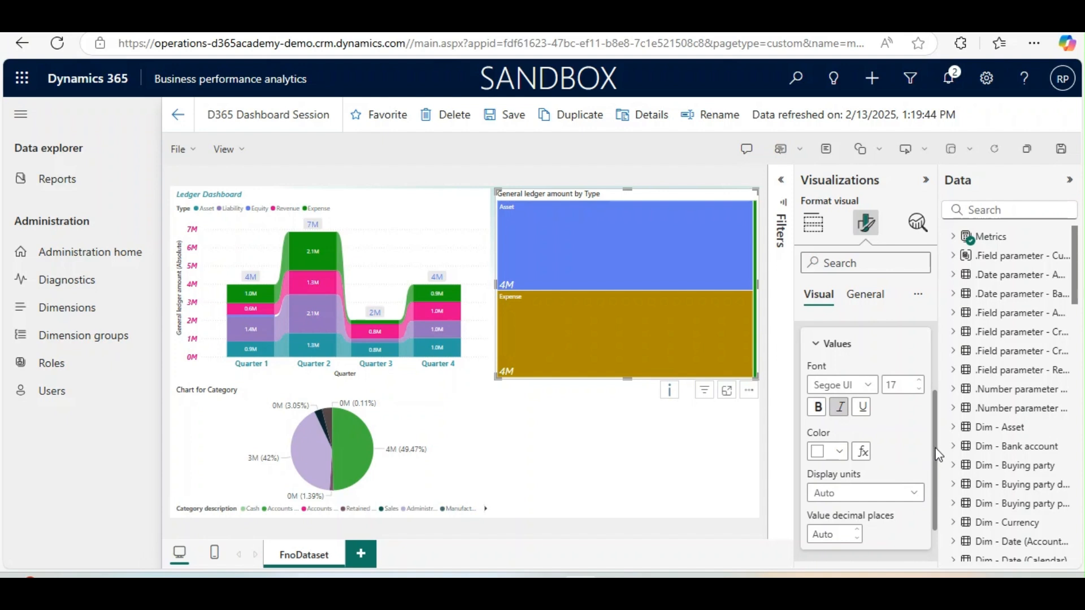
- Set the font size of the treemap's category labels to 14
scroll(937, 452, "down", 1)
left_click_drag(936, 421, 925, 493)
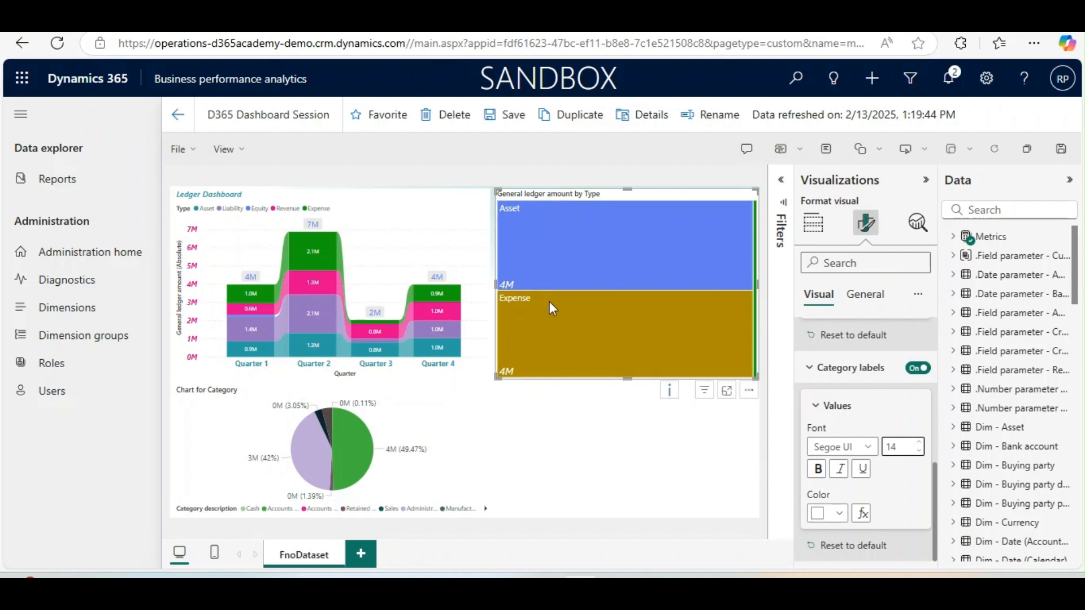
- Cross-highlight the report by the treemap's Asset block, clear it, and highlight by the column chart's Quarter 2 Expense segment
left_click(586, 231)
left_click(580, 390)
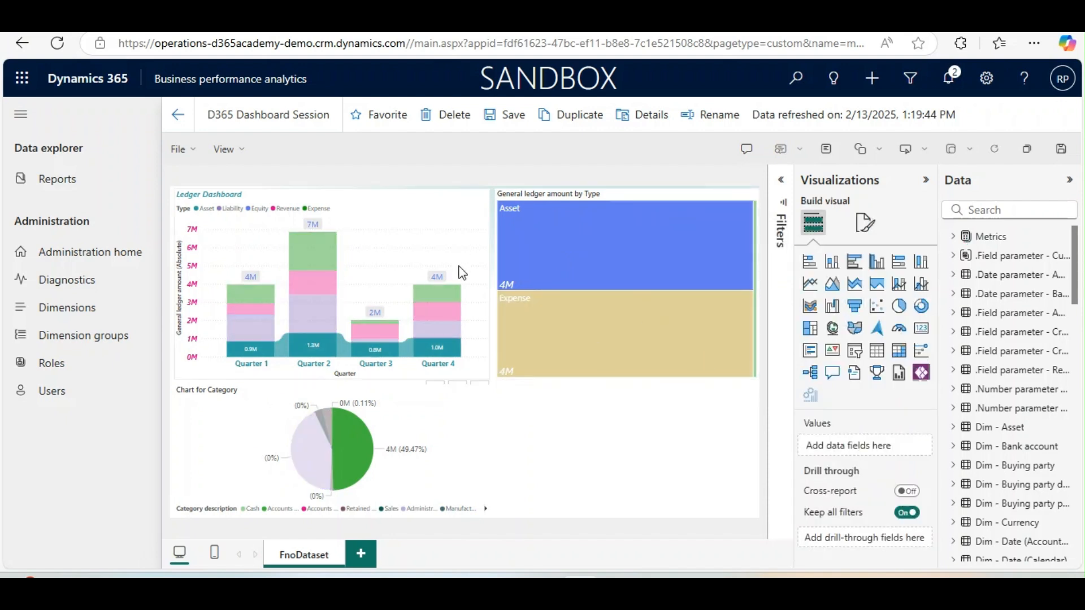
left_click(572, 255)
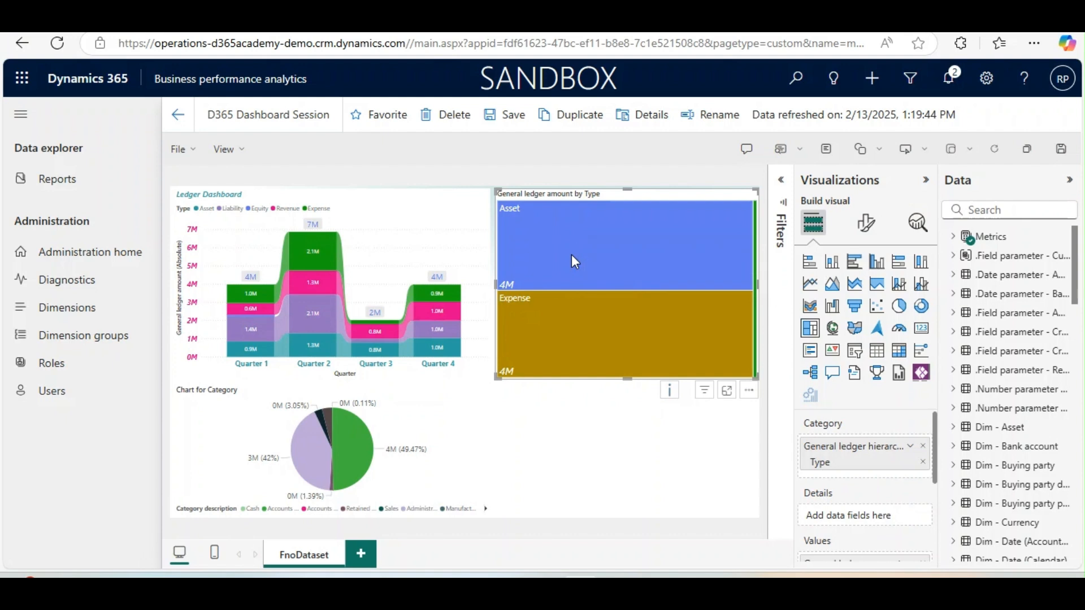
left_click(307, 243)
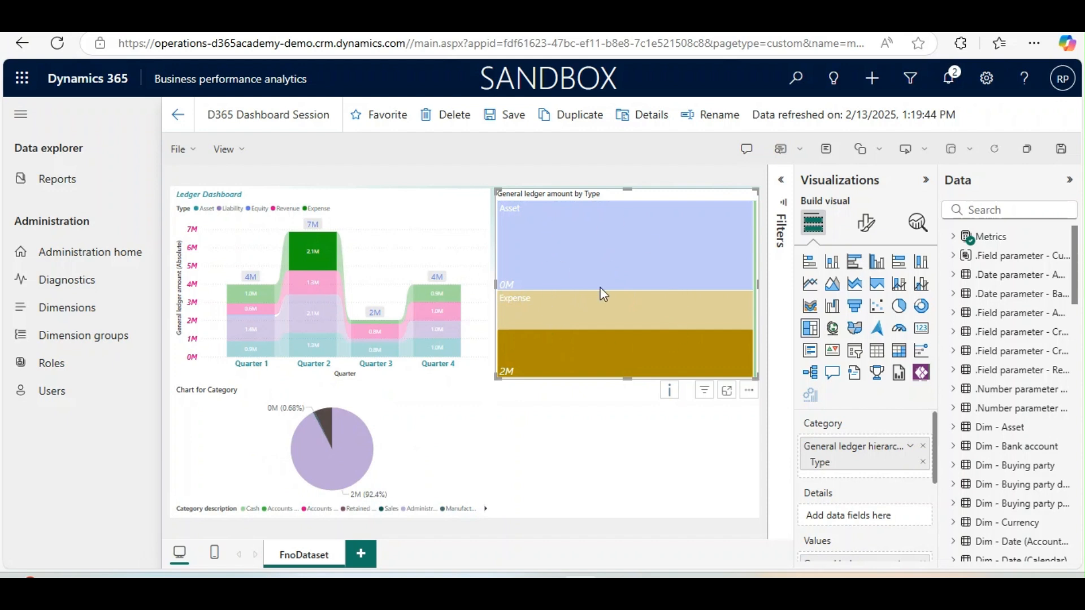
- Cross-highlight the report by the column chart's Quarter 2 Revenue, Quarter 4 Liability and Quarter 2 Expense segments, and clear the highlighting
left_click(324, 280)
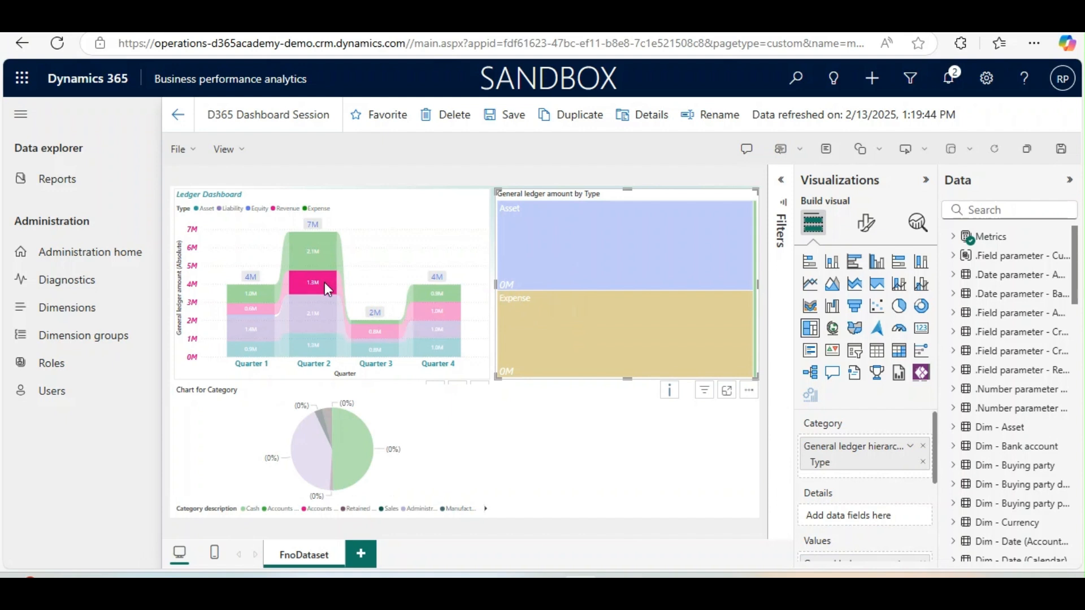
left_click(442, 328)
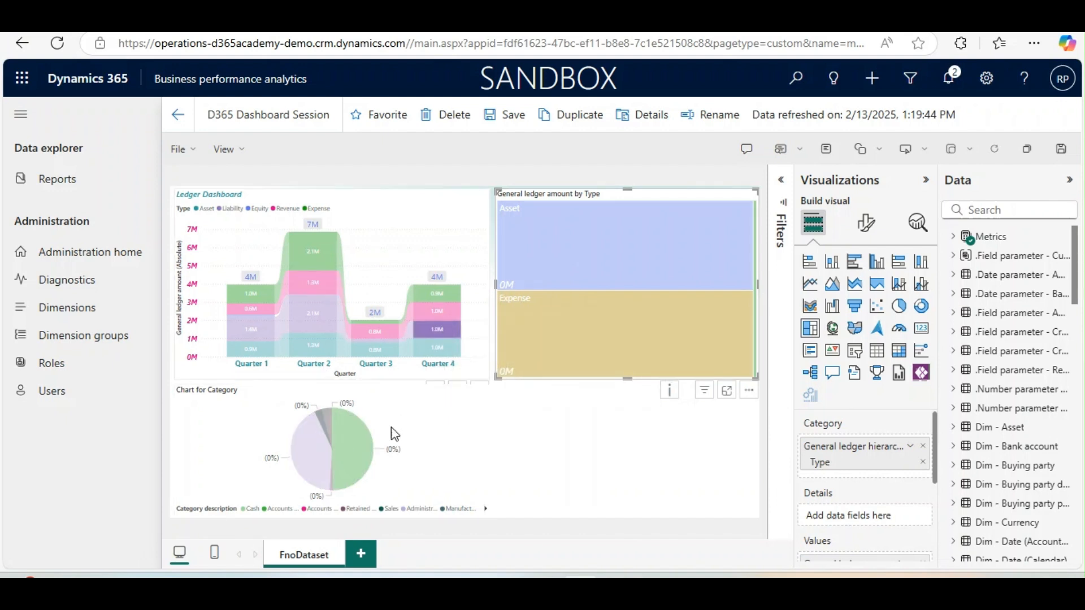
left_click(563, 435)
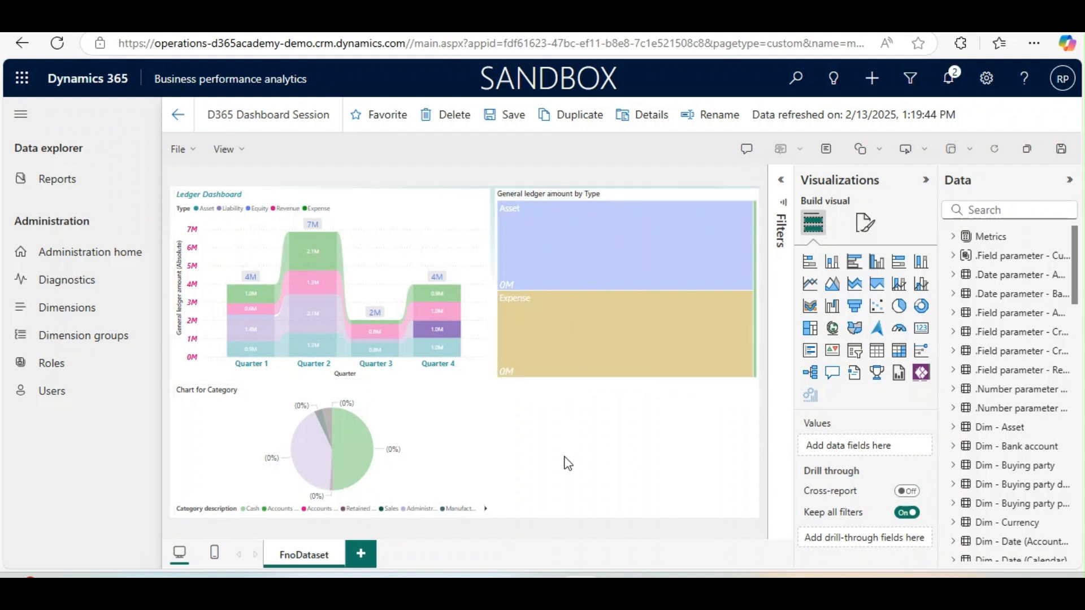
left_click(362, 206)
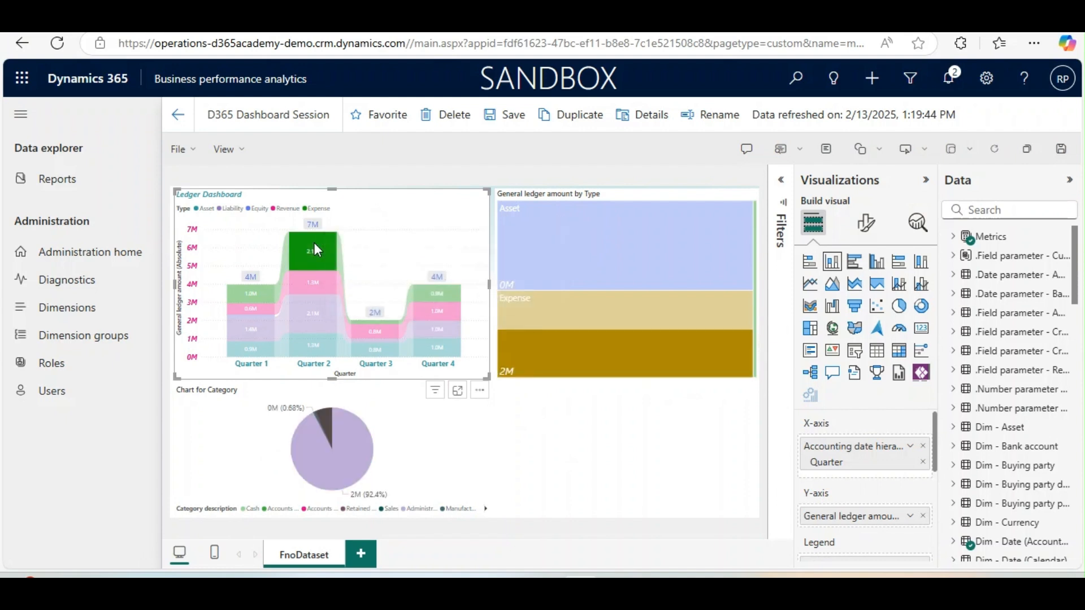
left_click(383, 204)
left_click(687, 408)
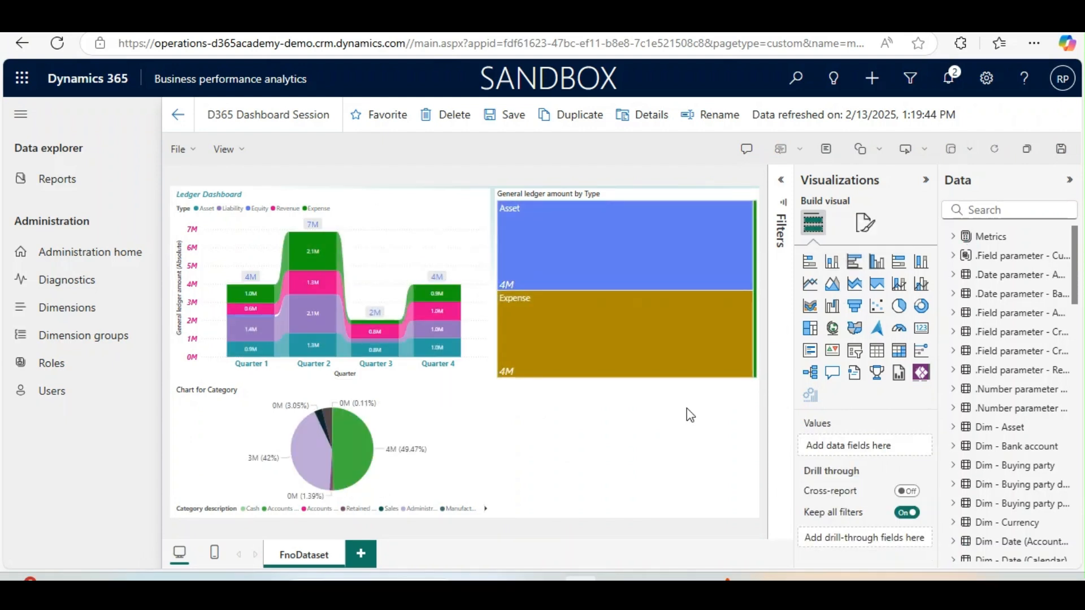
- Add a line and stacked column chart with only the Quarter level of the Accounting date hierarchy on its X-axis
left_click(899, 284)
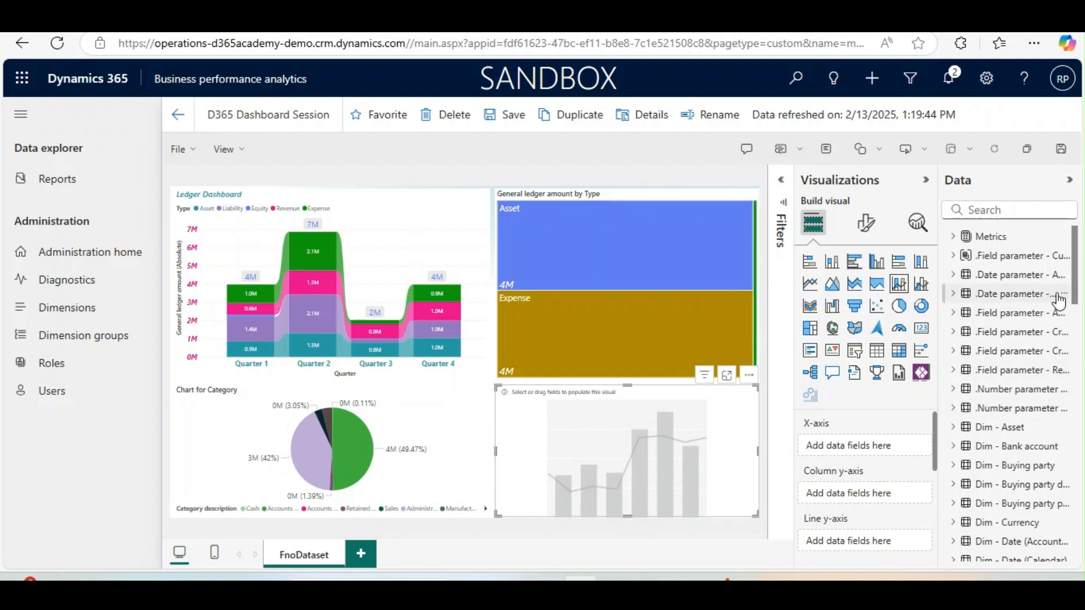
left_click_drag(1080, 294, 1072, 377)
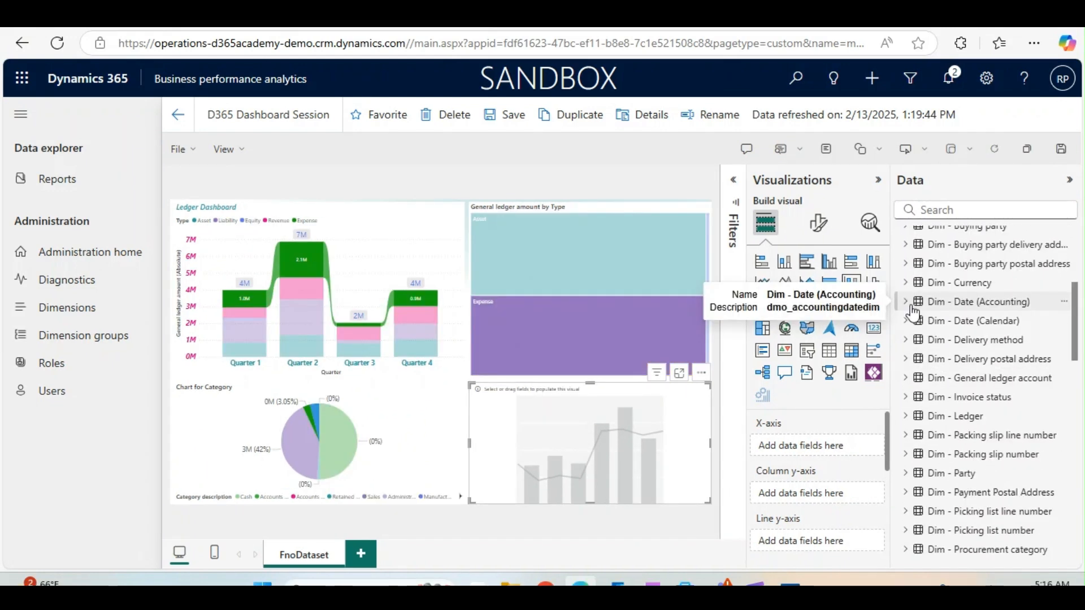
left_click(913, 309)
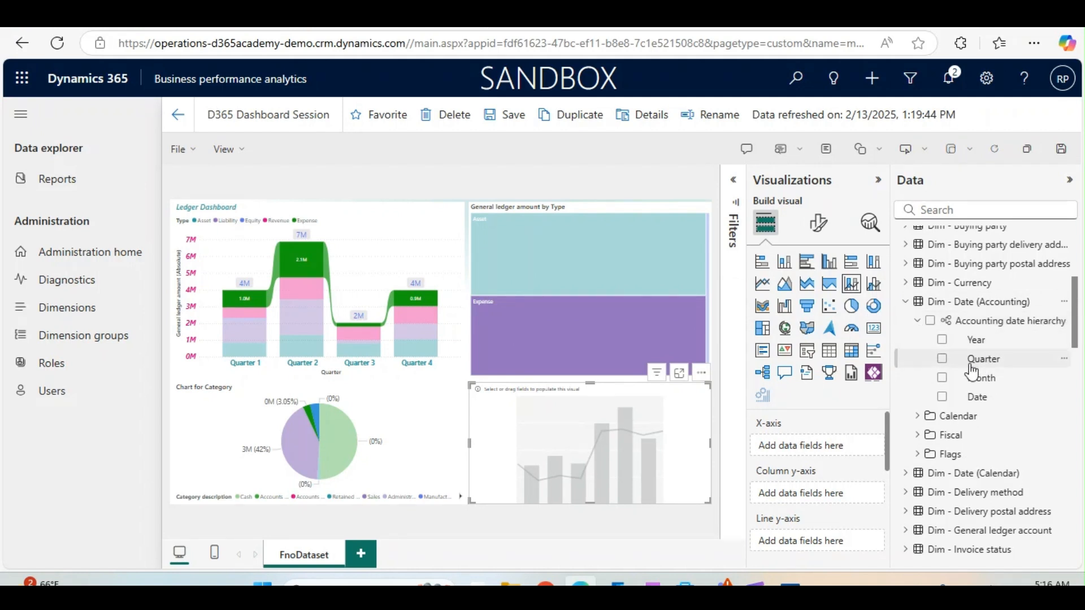
left_click(943, 360)
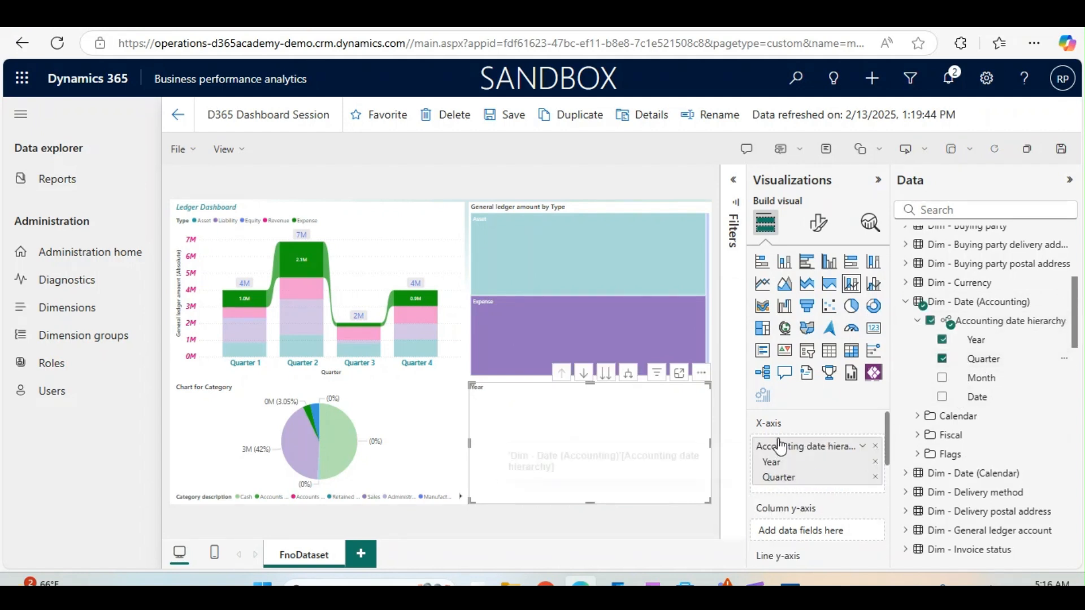
left_click(878, 463)
- Add the General ledger amount metric to the new combo chart's column y-axis
left_click_drag(886, 433, 888, 453)
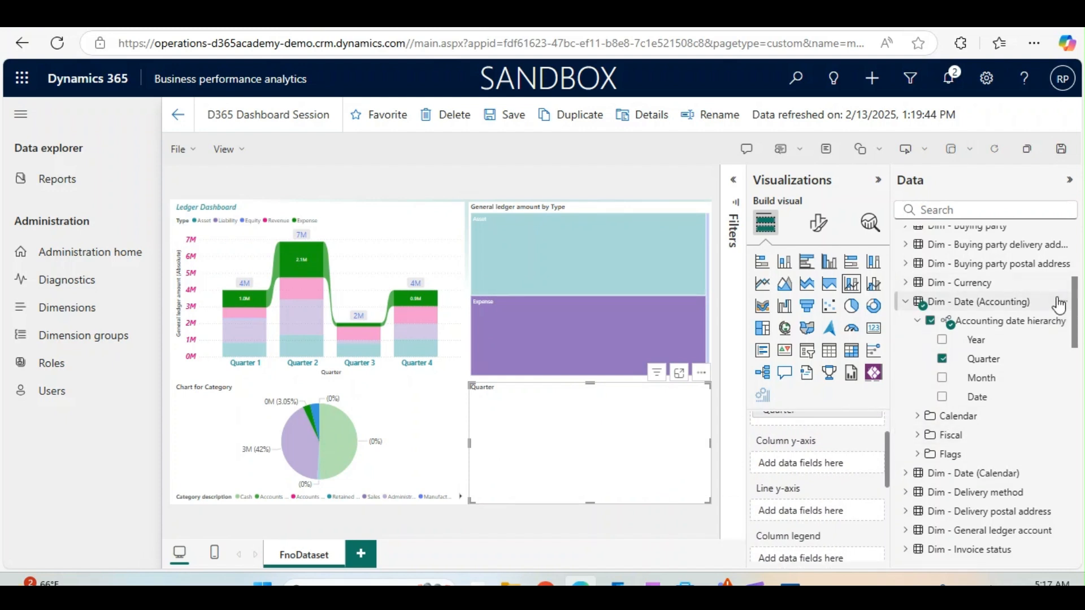
scroll(1074, 261, "up", 2)
scroll(910, 236, "up", 3)
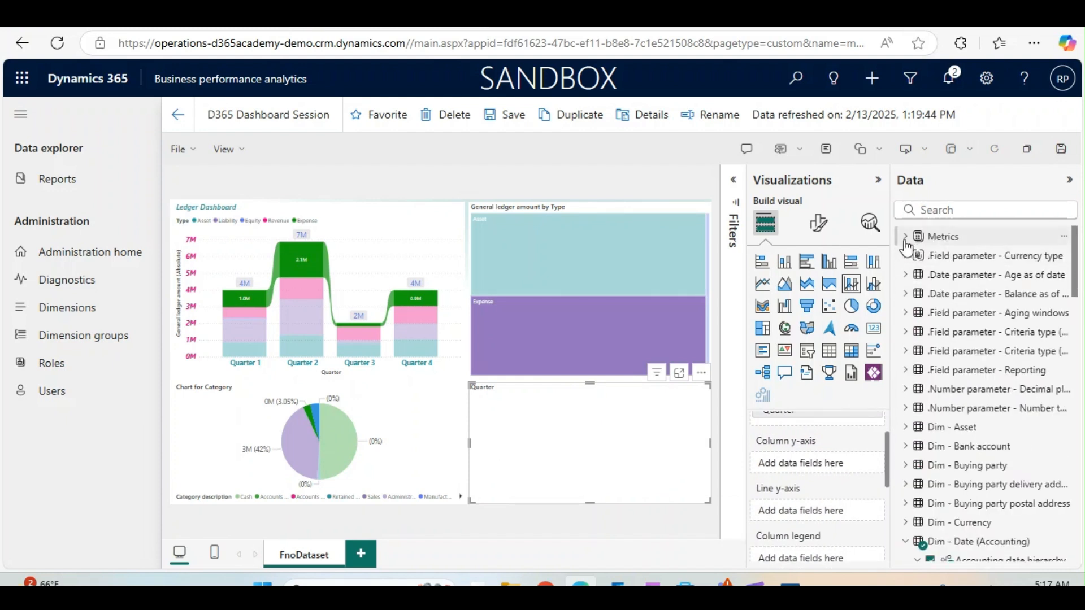
left_click(910, 237)
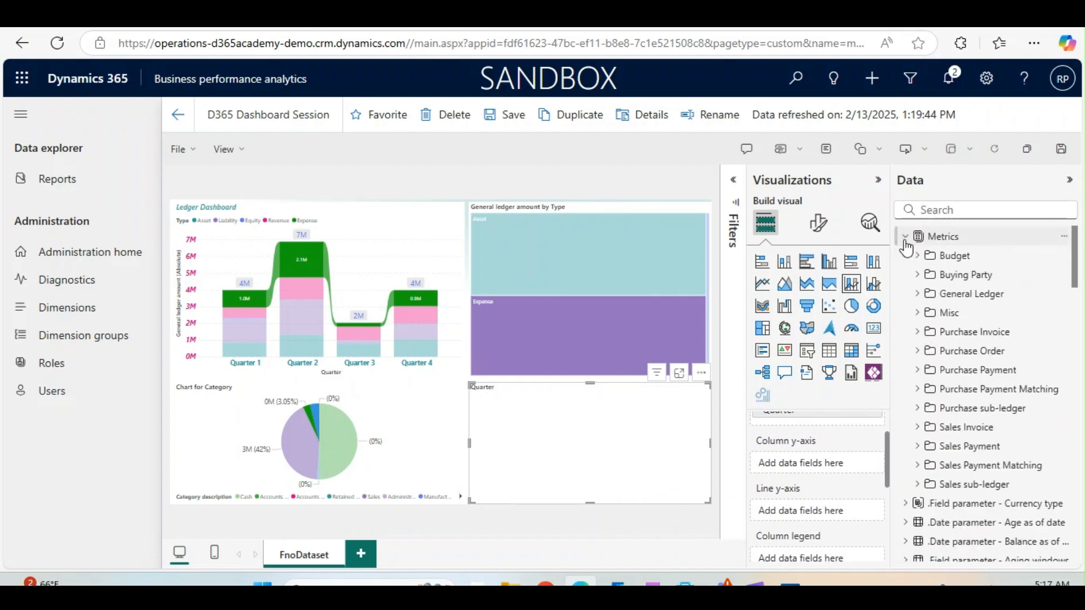
left_click(917, 294)
left_click(928, 315)
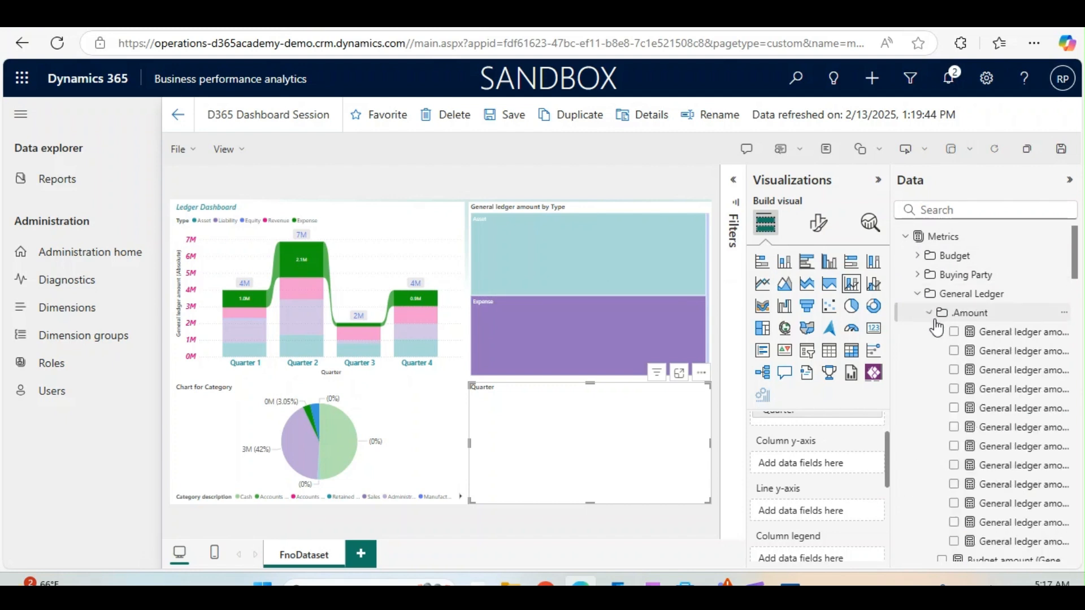
left_click_drag(986, 336, 820, 474)
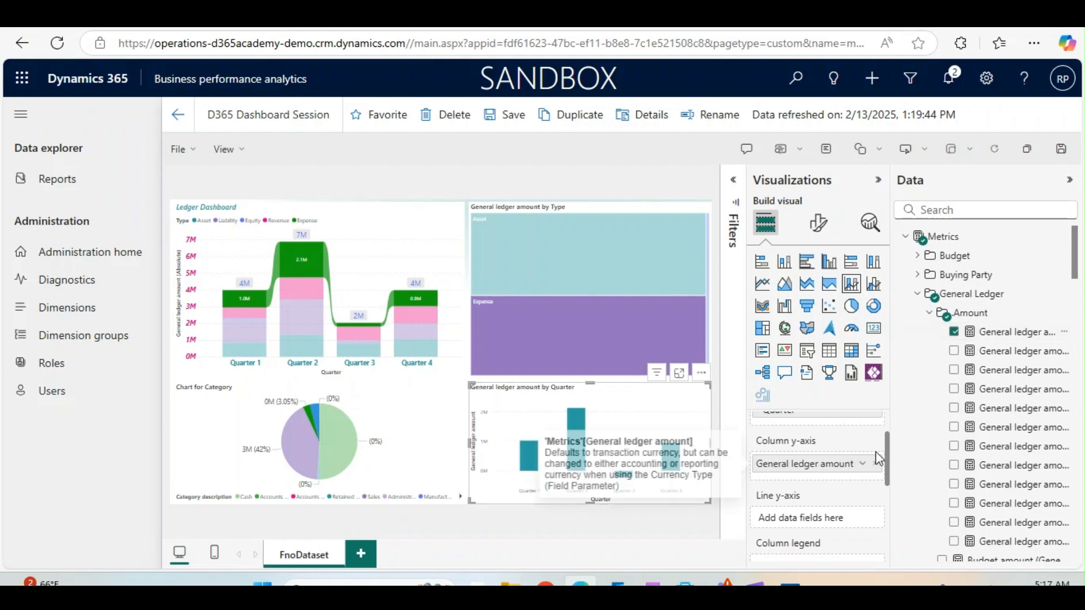
- Add the General ledger row count metric to the combo chart and assign it to the line y-axis
left_click_drag(887, 447, 888, 470)
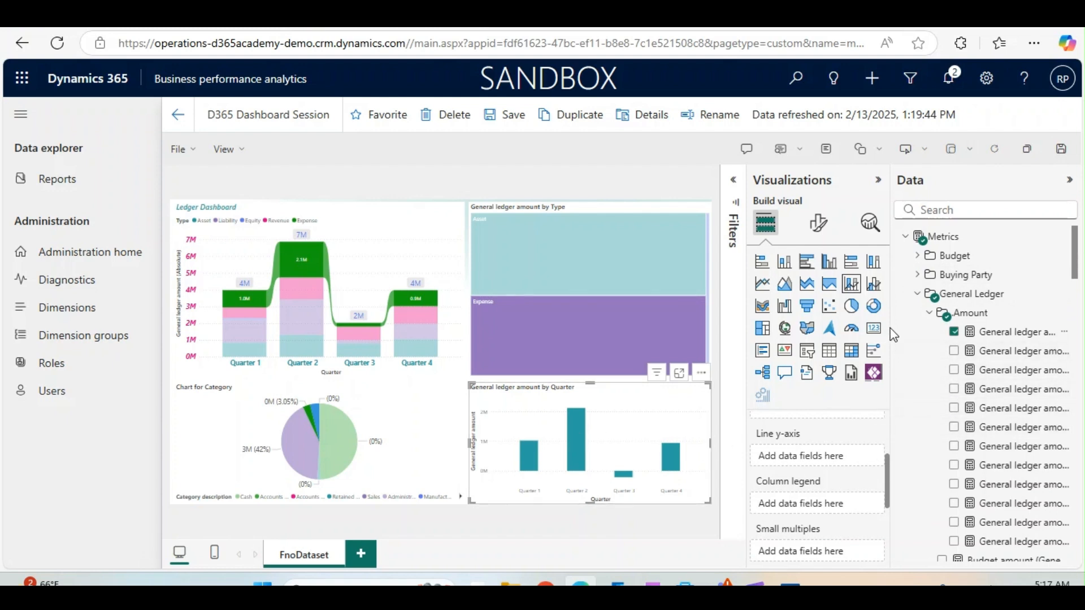
left_click_drag(891, 325, 749, 325)
scroll(802, 305, "down", 5)
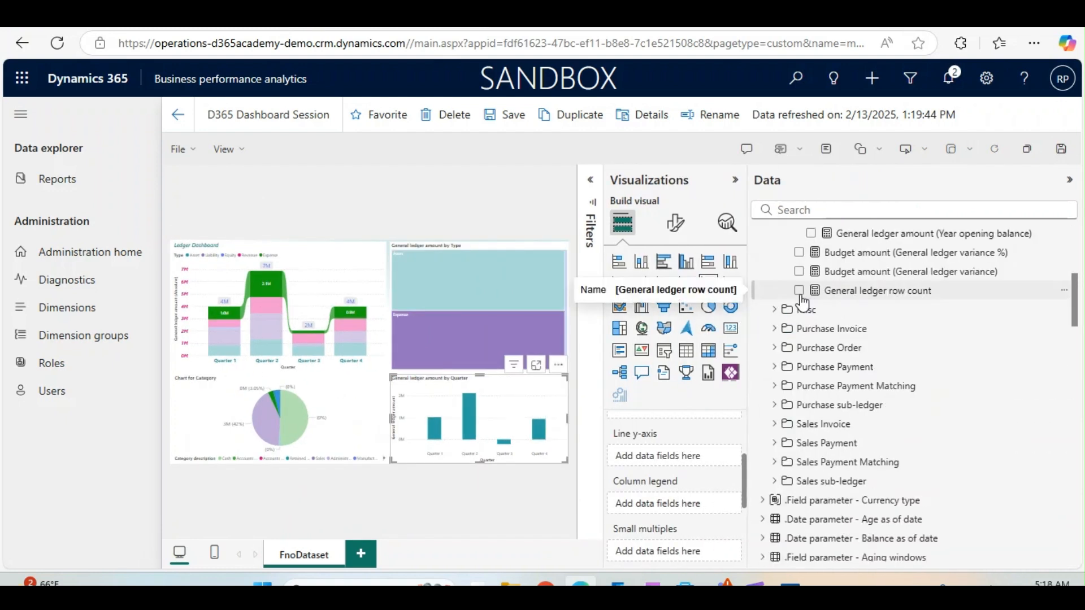
left_click(800, 291)
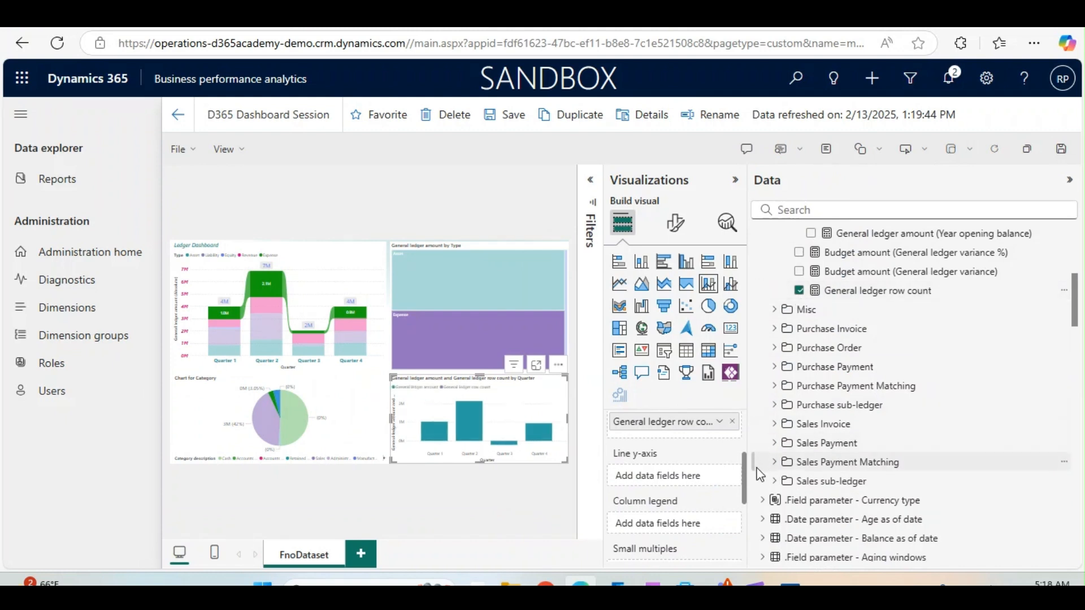
left_click_drag(746, 474, 747, 457)
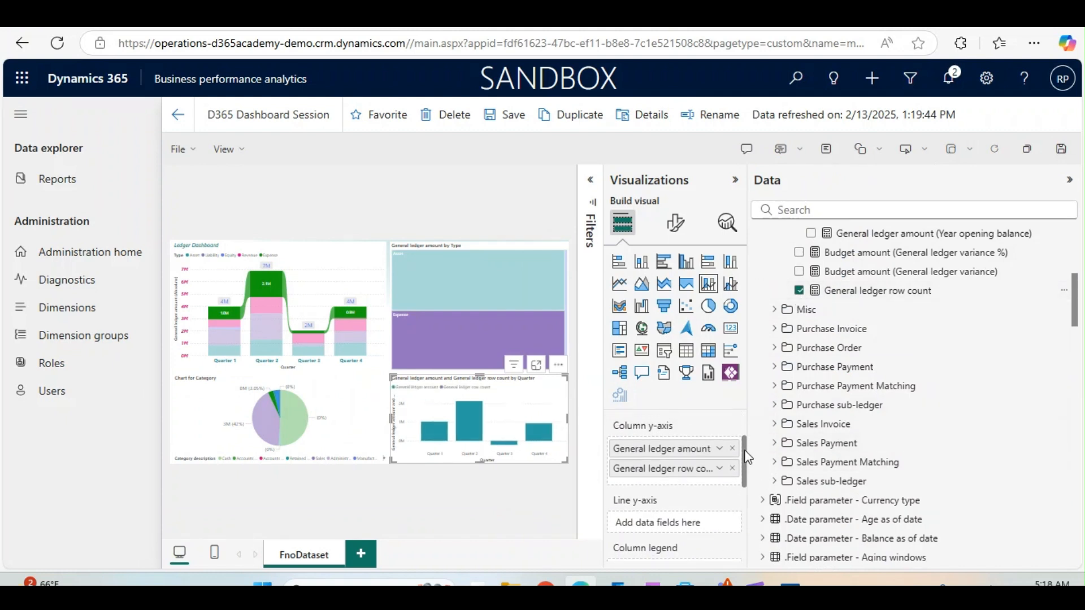
left_click_drag(686, 477, 684, 527)
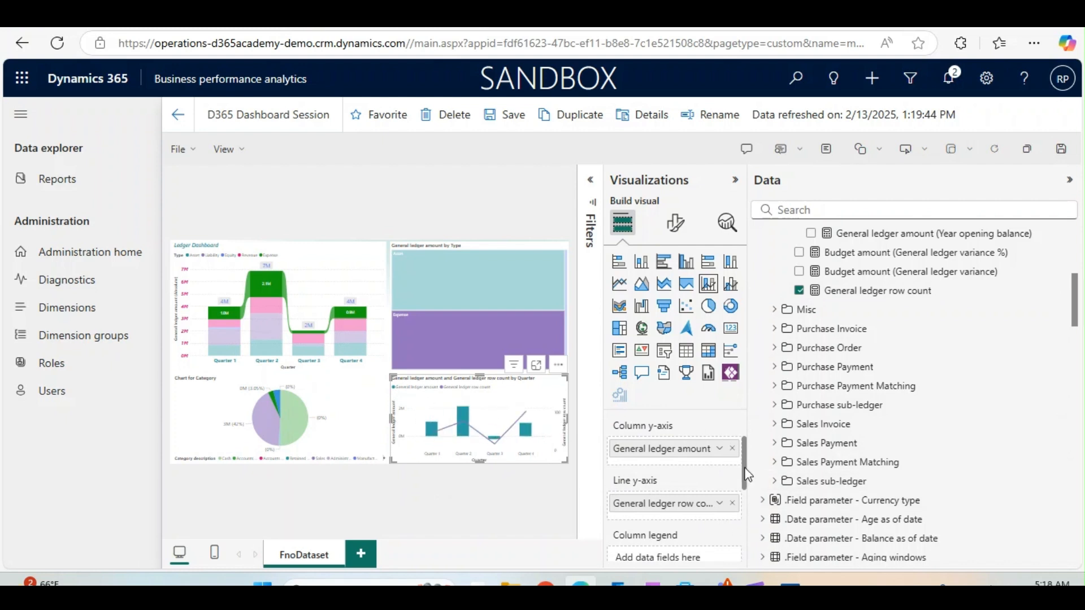
- Set Type from the General ledger hierarchy as the combo chart's column legend
left_click_drag(747, 477, 748, 490)
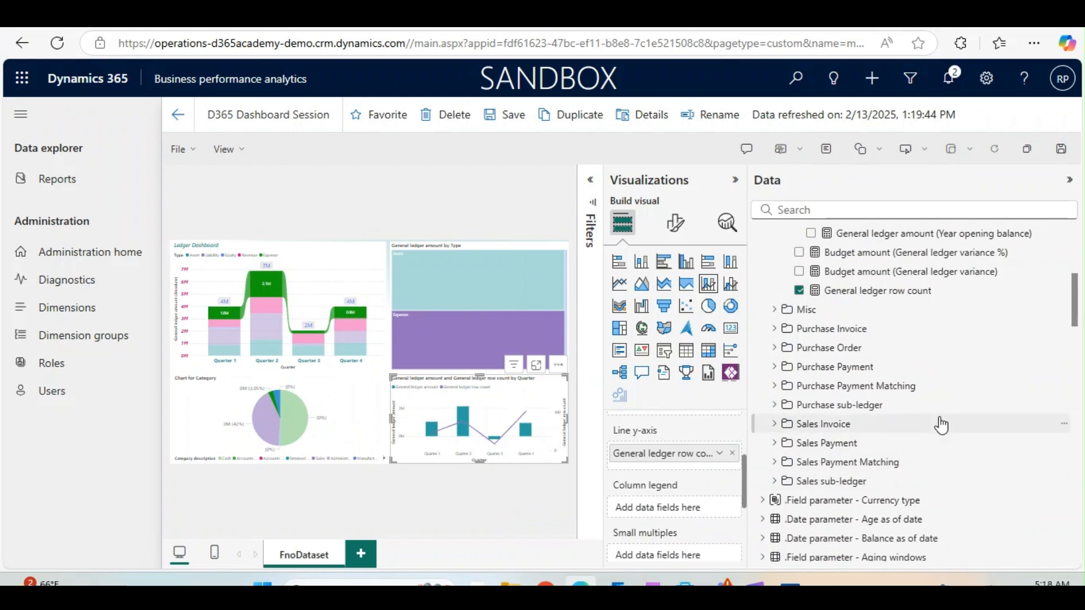
left_click_drag(1073, 301, 1068, 404)
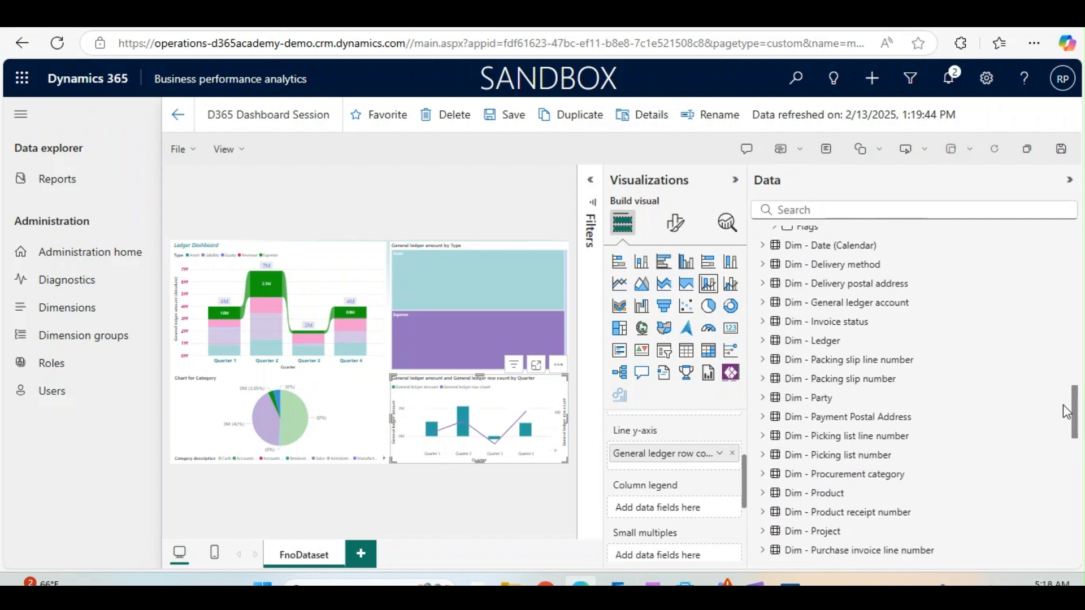
left_click(762, 318)
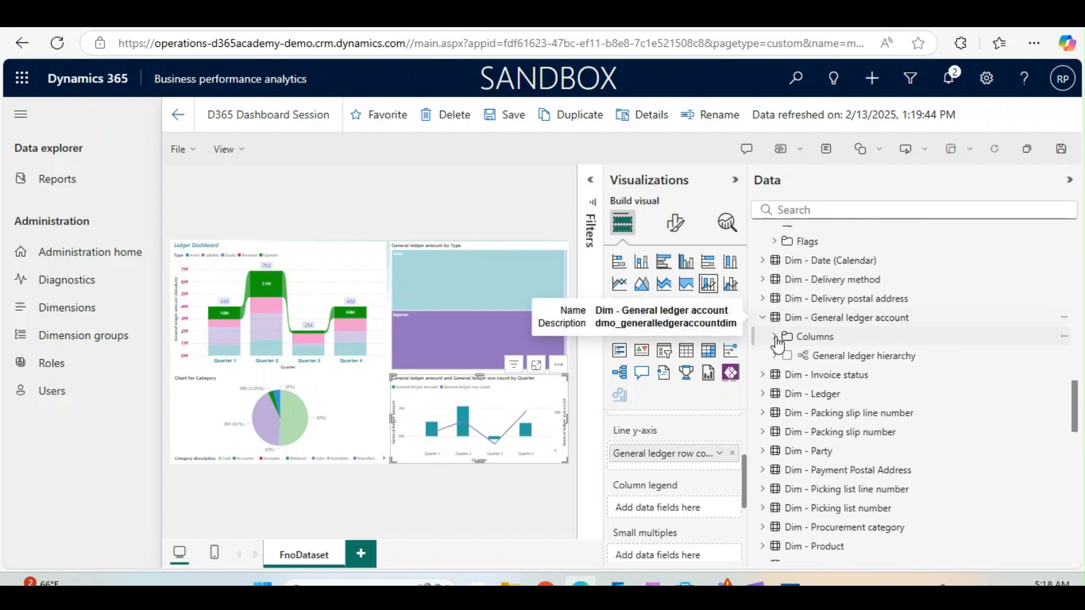
left_click(775, 356)
left_click_drag(835, 379, 690, 510)
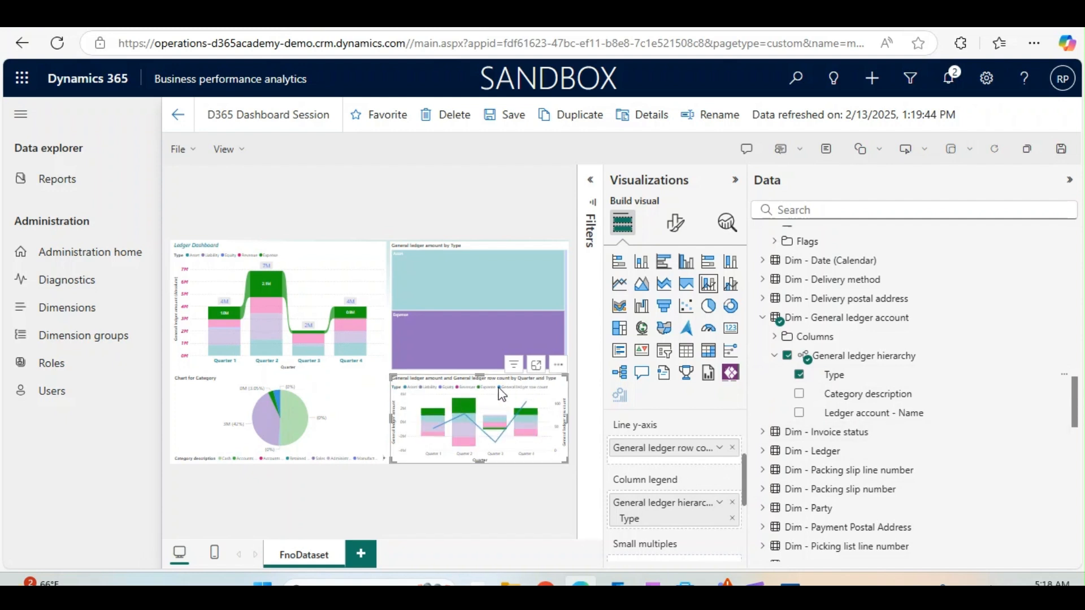
- Open the combo chart in focus mode and turn on its data labels, series labels and total labels
left_click(535, 366)
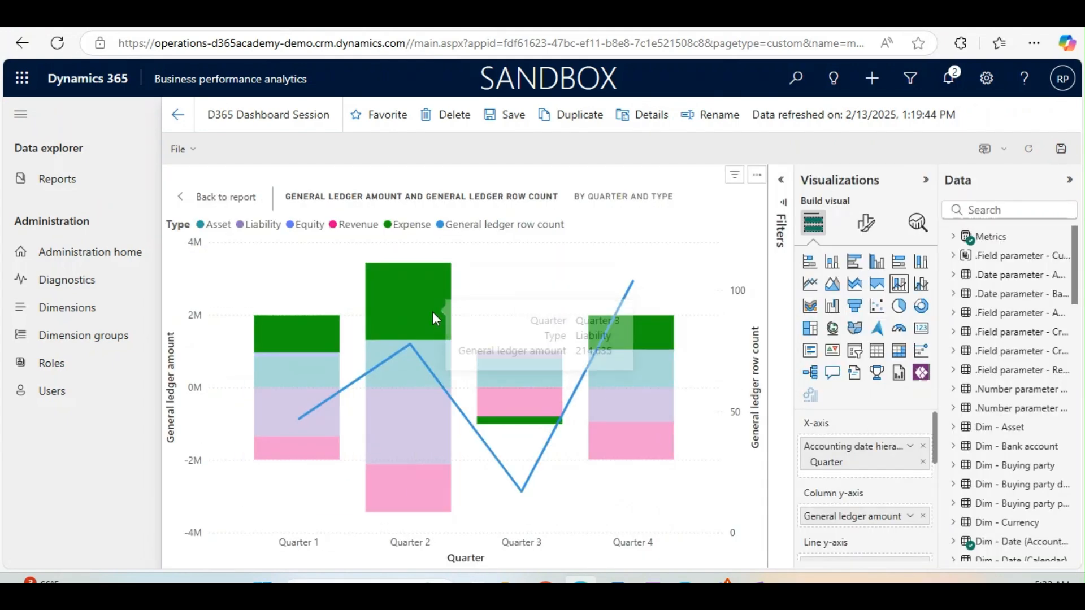
left_click(432, 311)
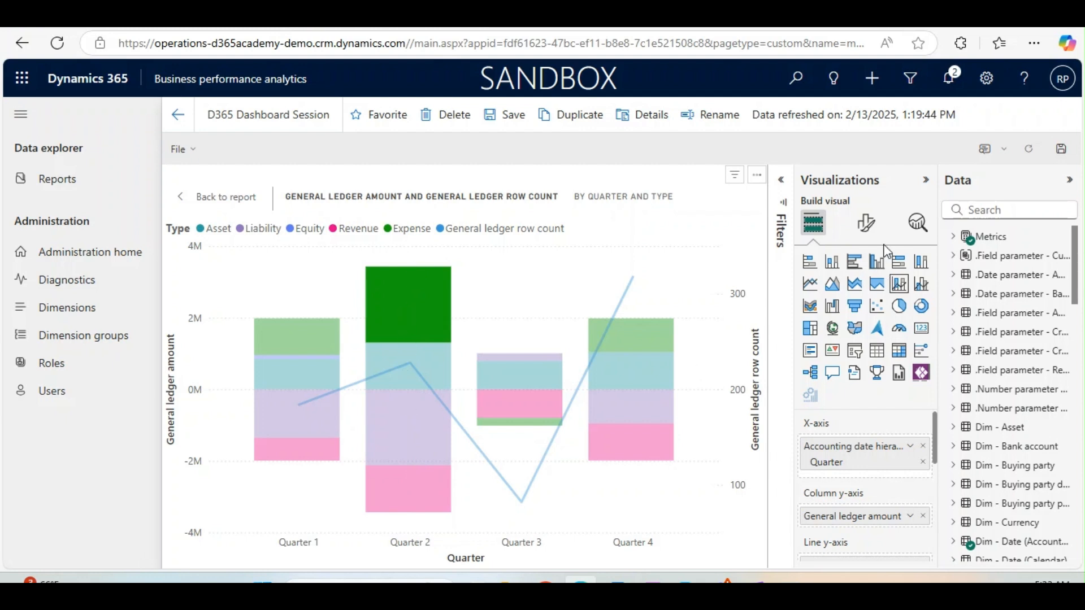
left_click(867, 229)
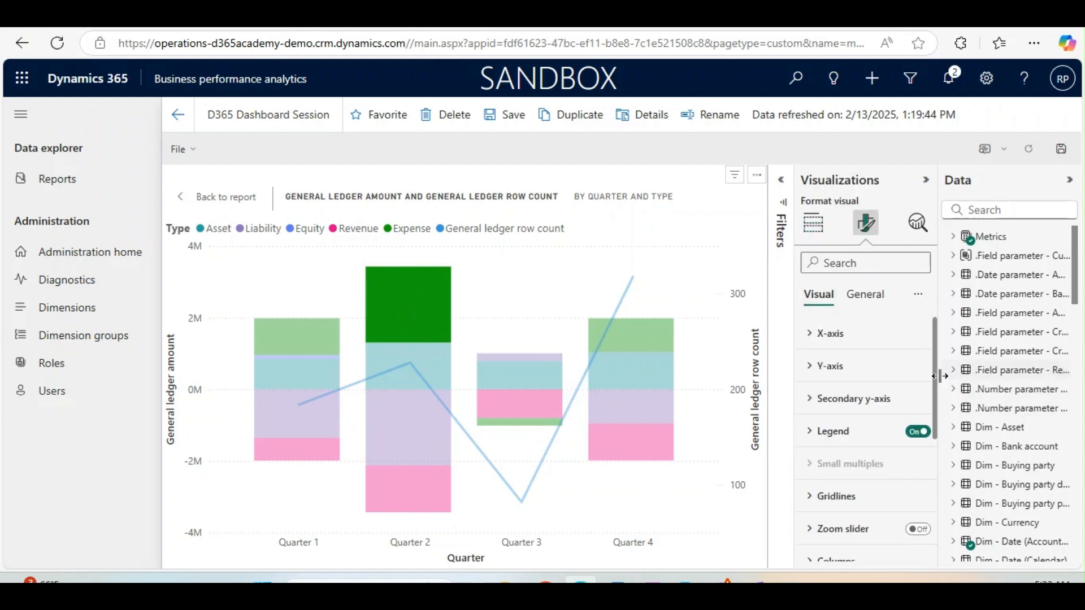
scroll(936, 383, "down", 5)
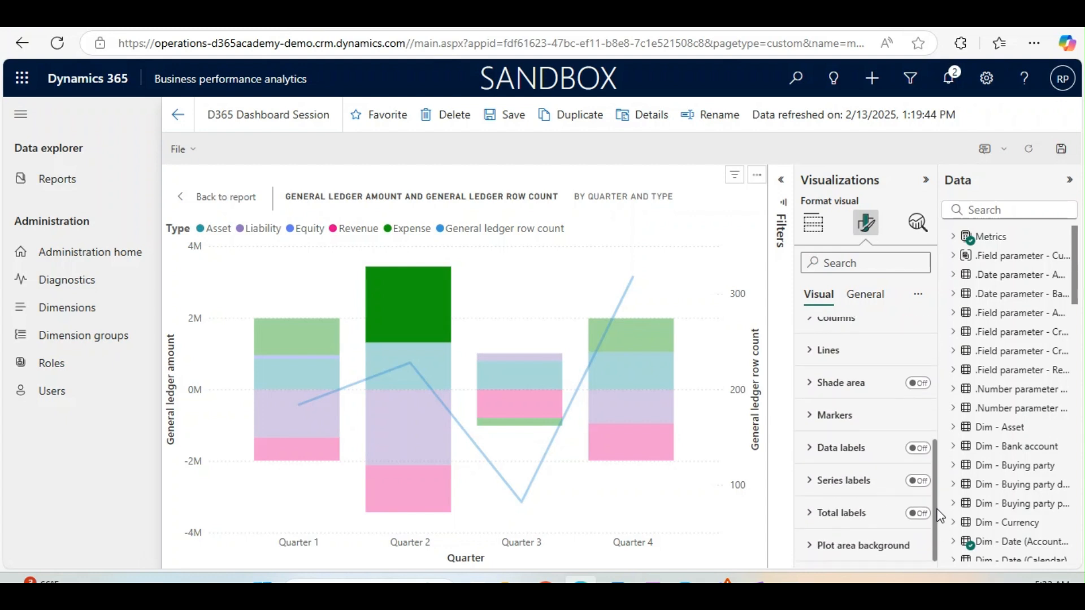
left_click(926, 452)
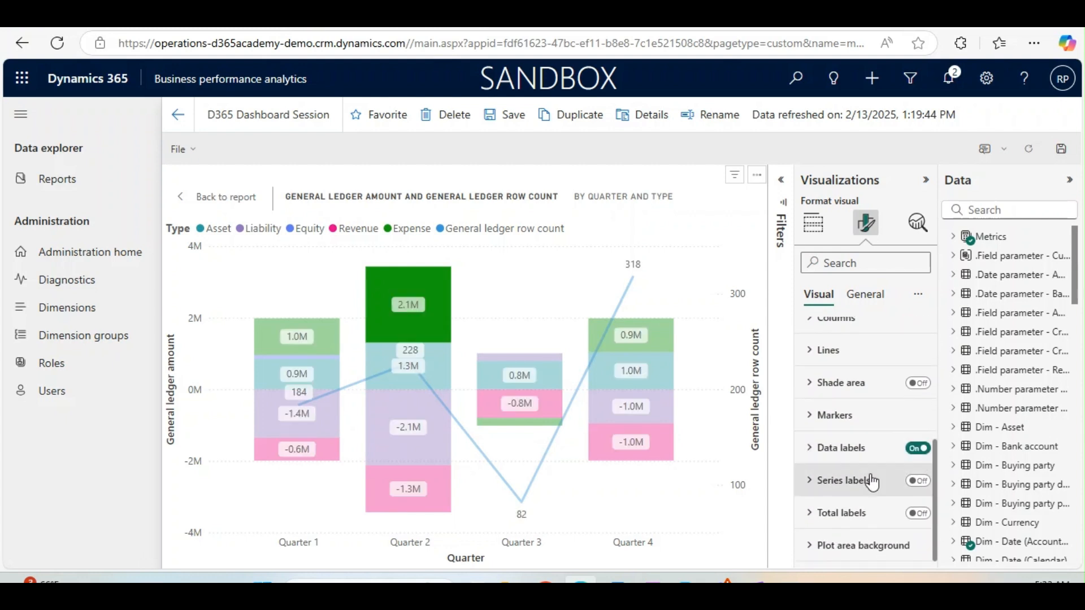
left_click(918, 482)
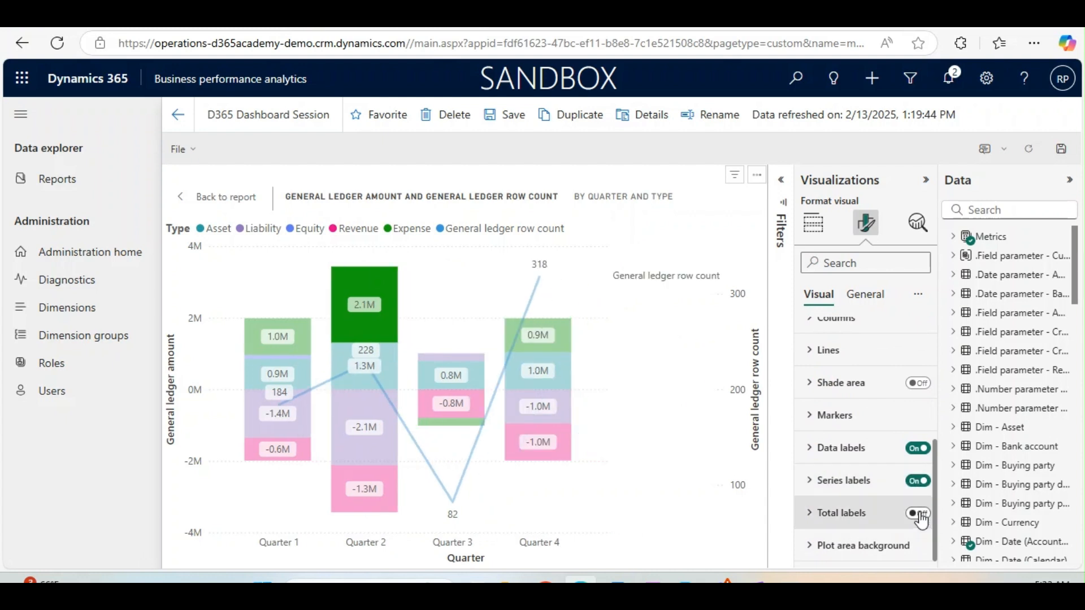
left_click(918, 513)
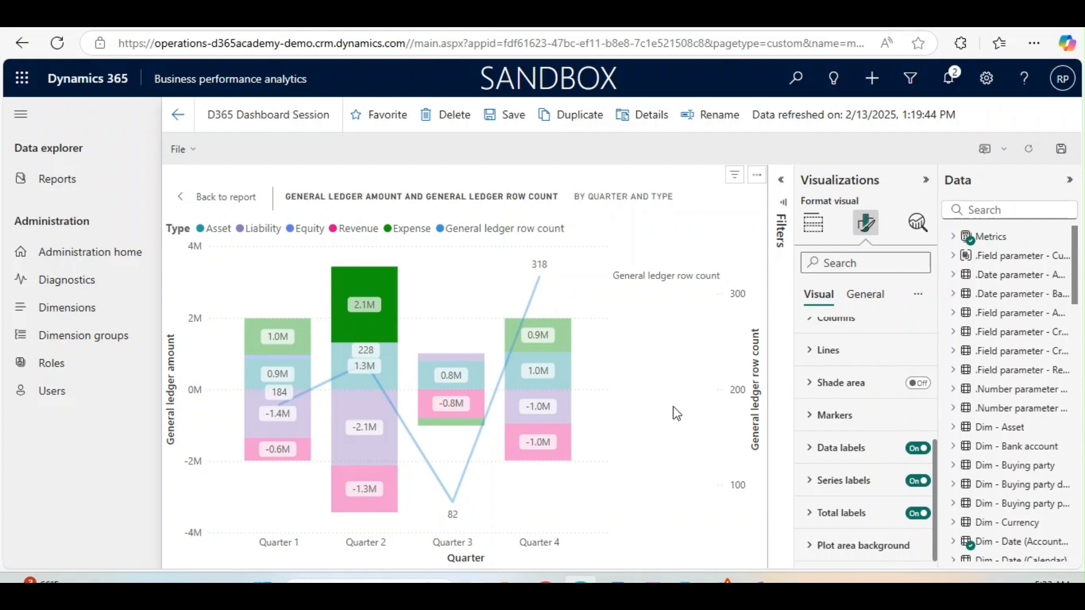
- Format the combo chart's data label values for all series in bold, font size 13 and white
left_click(813, 458)
left_click_drag(934, 415, 938, 480)
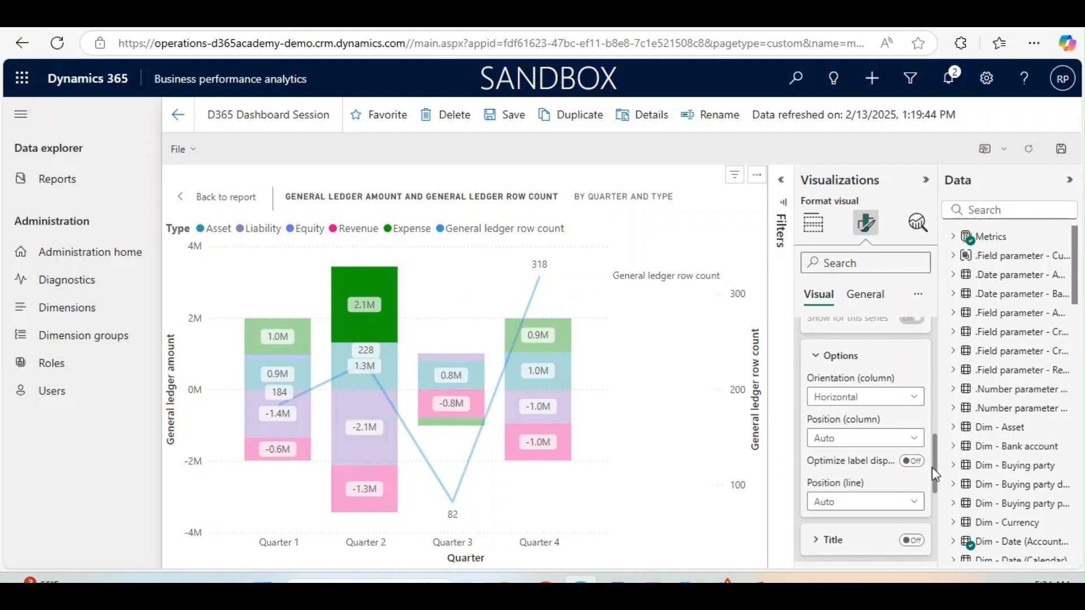
left_click(818, 368)
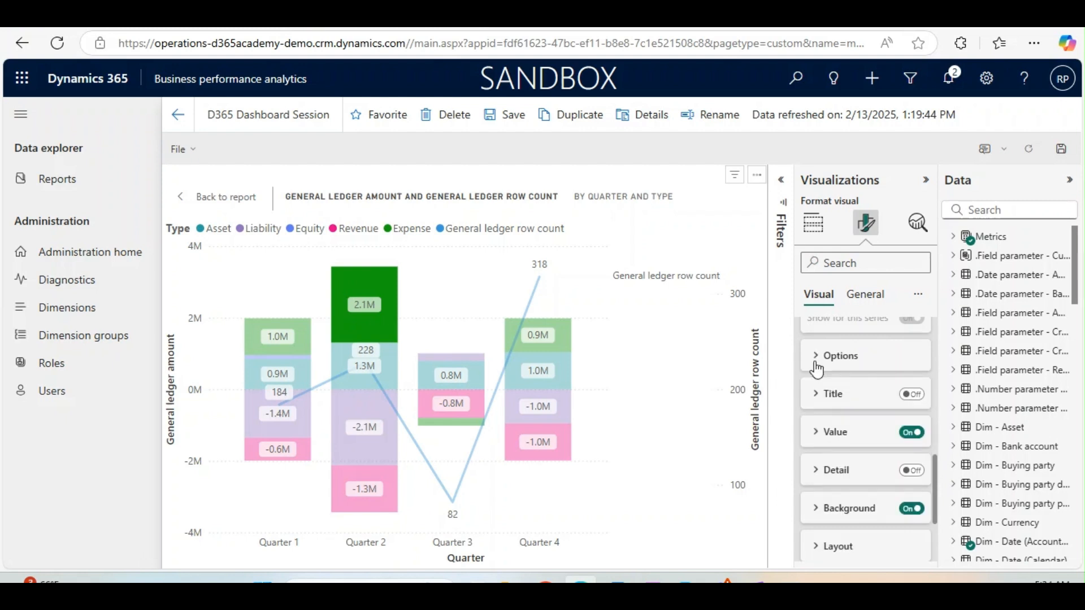
left_click(819, 438)
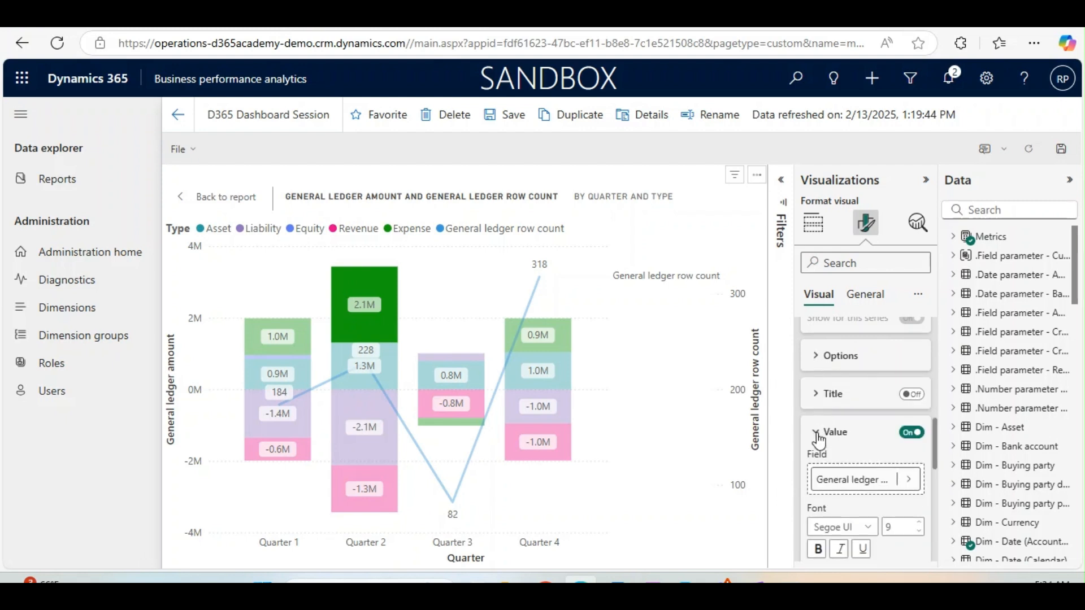
triple_click(921, 526)
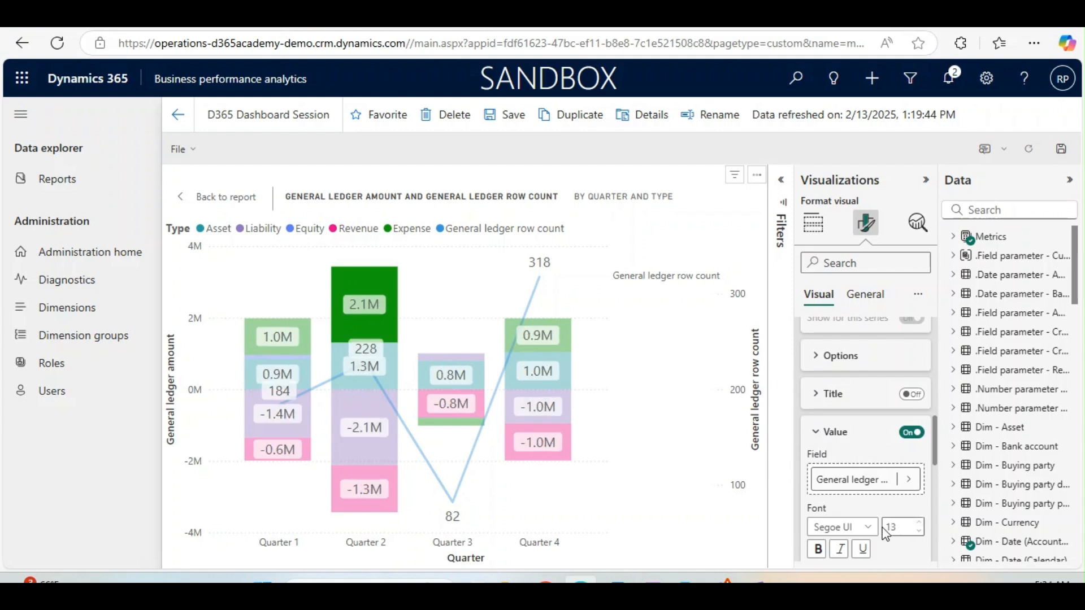
left_click(819, 551)
left_click_drag(936, 432, 936, 464)
left_click(842, 417)
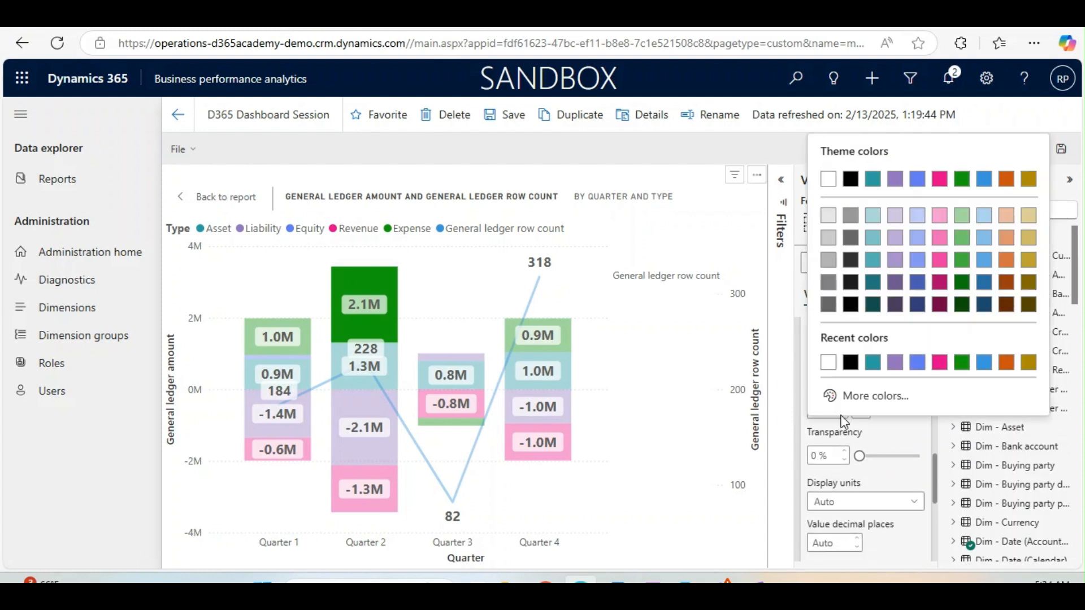
left_click(829, 365)
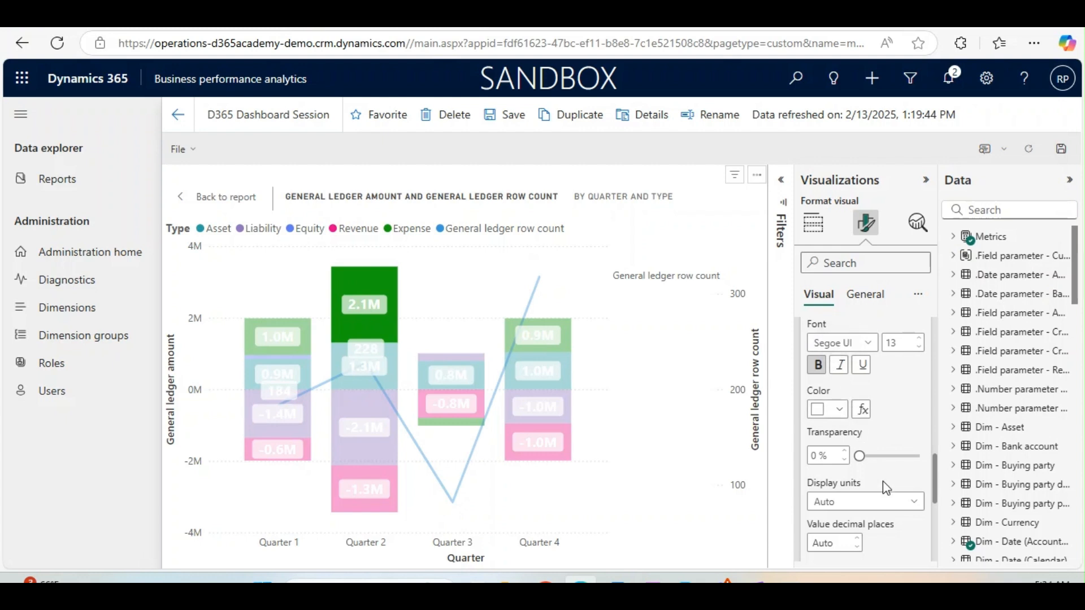
- Turn off the background behind the combo chart's data labels
left_click_drag(940, 472, 940, 512)
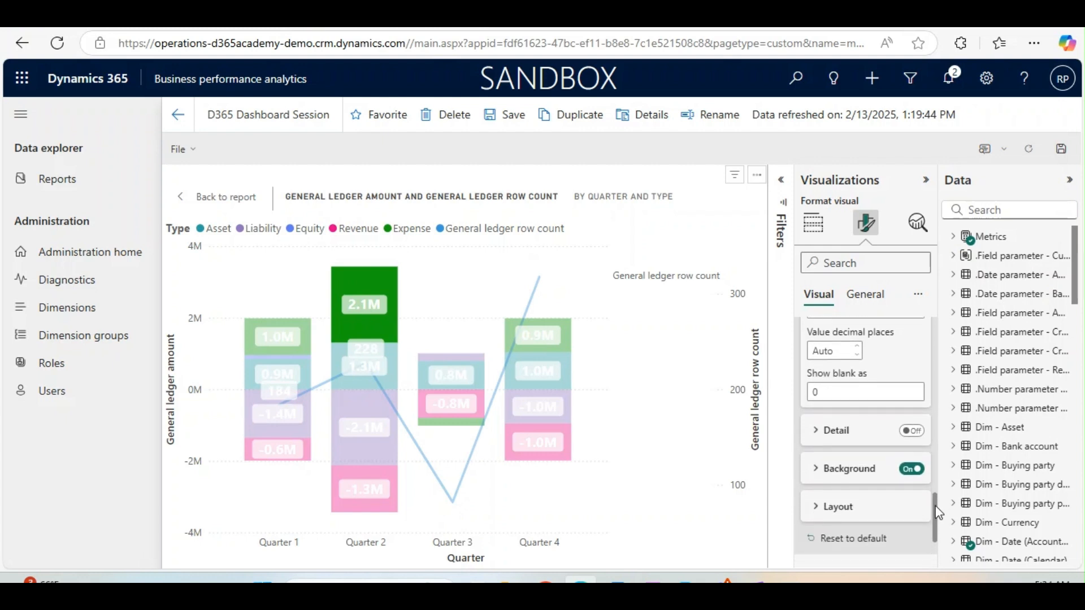
left_click(913, 469)
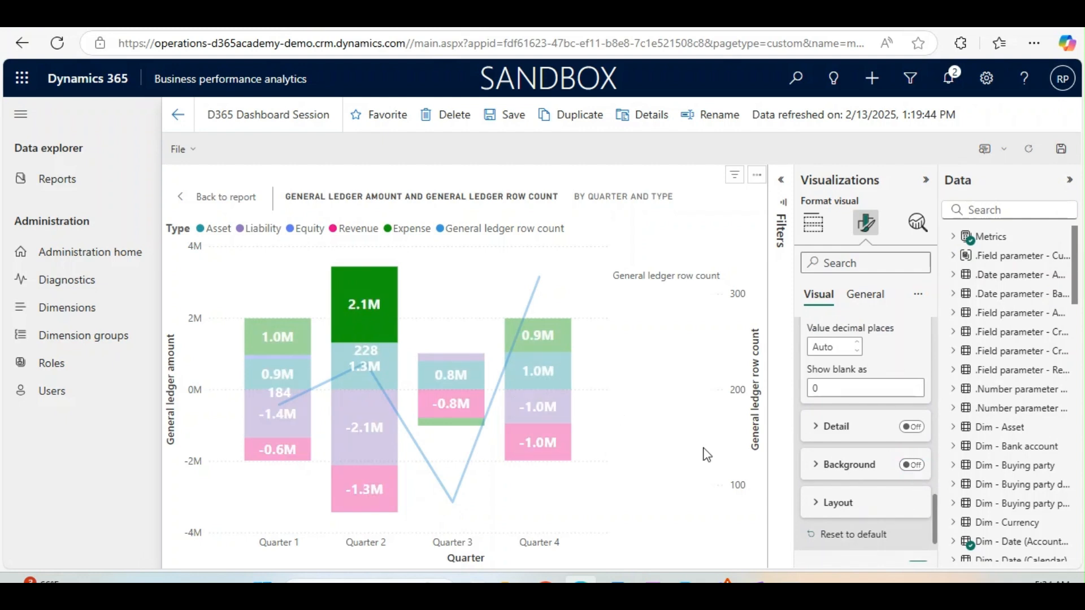
left_click_drag(936, 519, 936, 396)
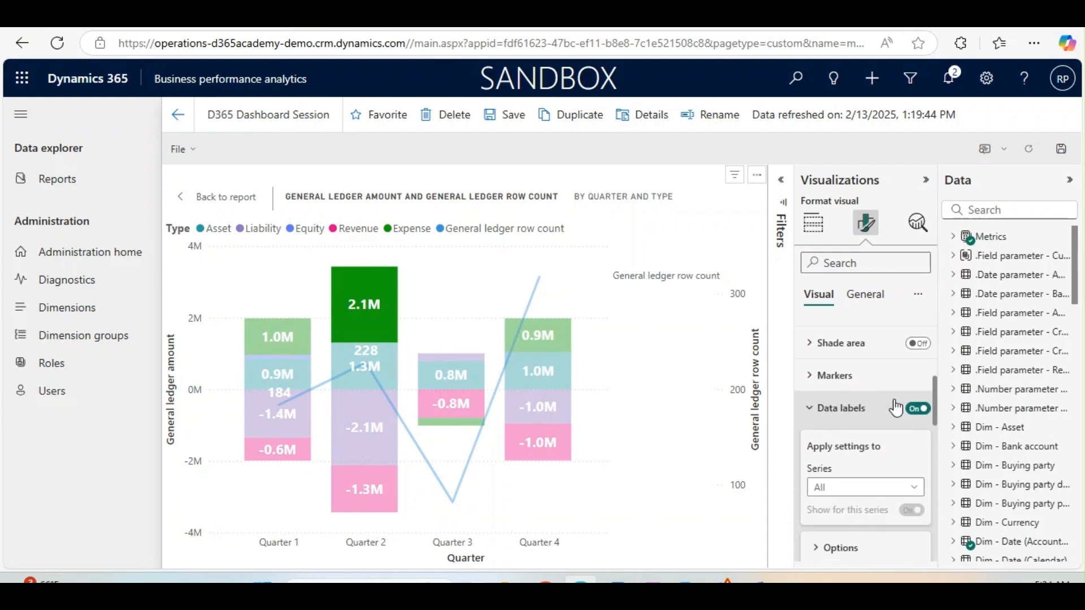
left_click(810, 418)
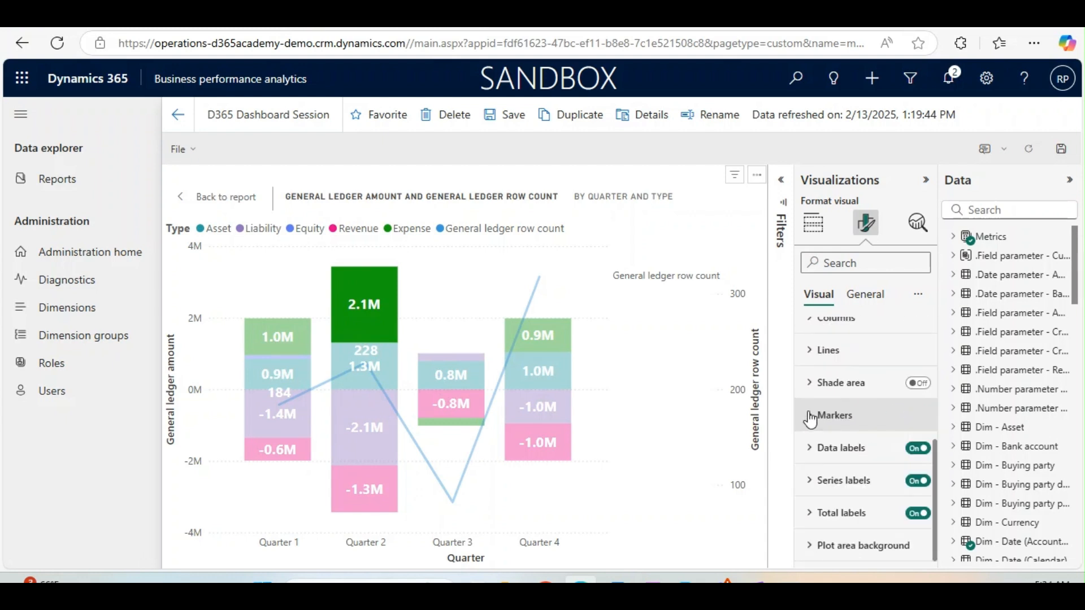
- Turn on the series labels' background and set their text to font size 12 and black
left_click(815, 487)
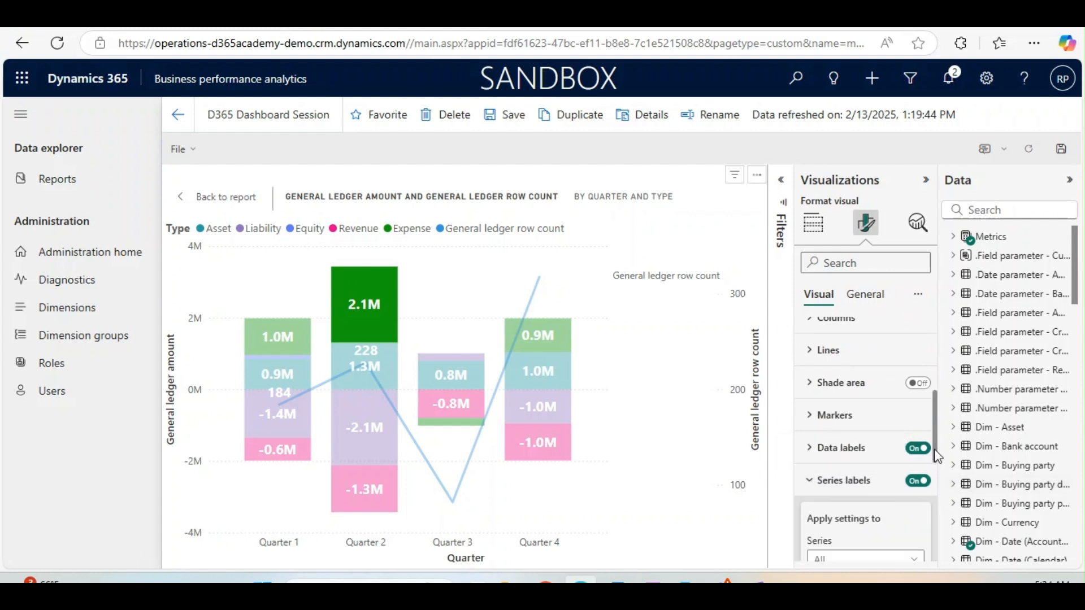
left_click_drag(935, 469, 933, 565)
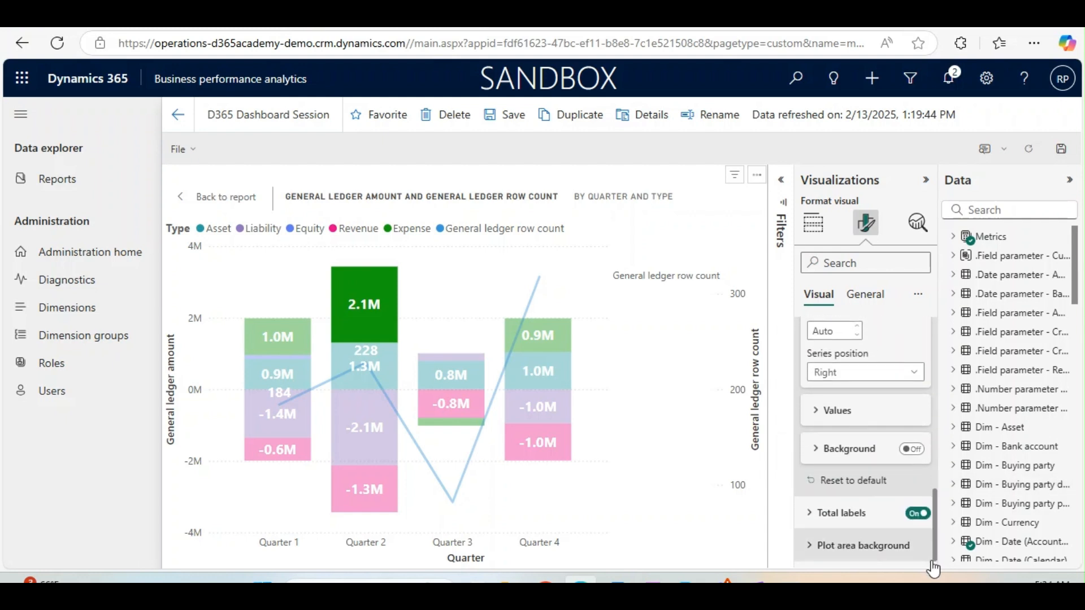
left_click(912, 451)
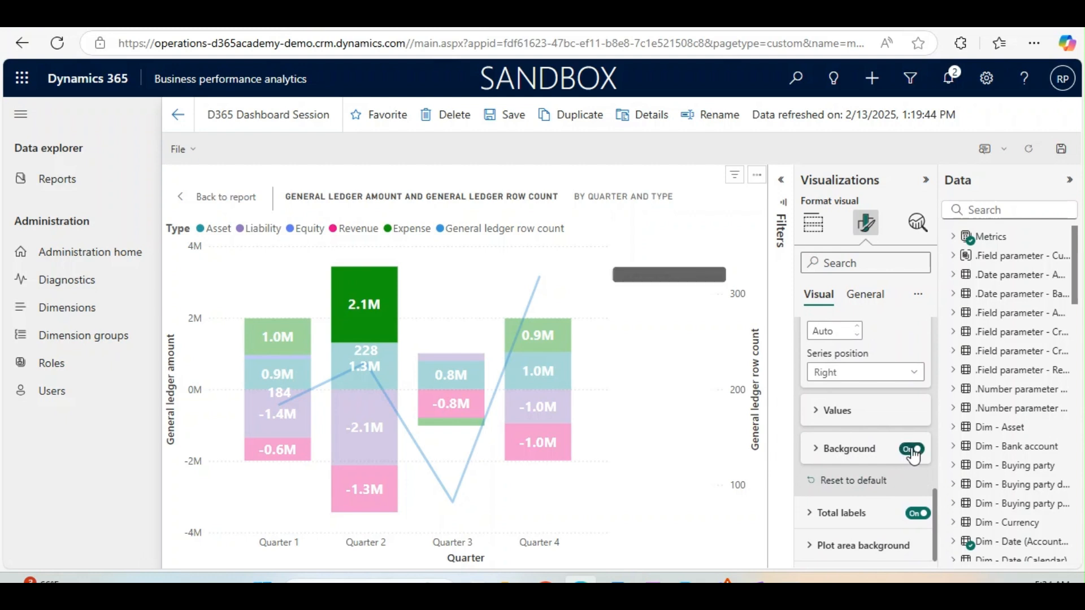
left_click(816, 423)
left_click(923, 449)
left_click(840, 519)
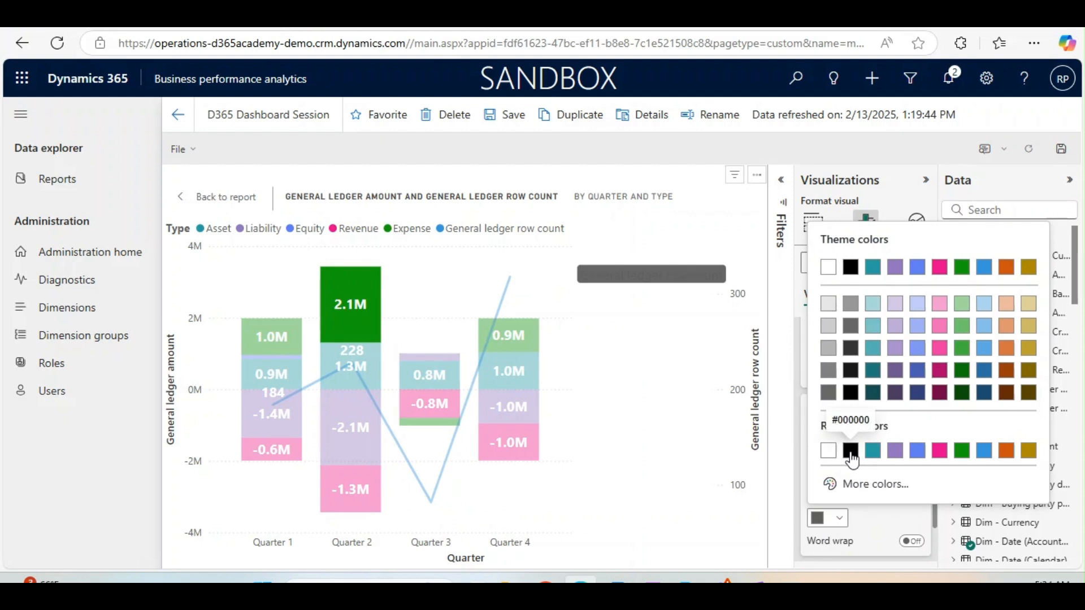
left_click(850, 451)
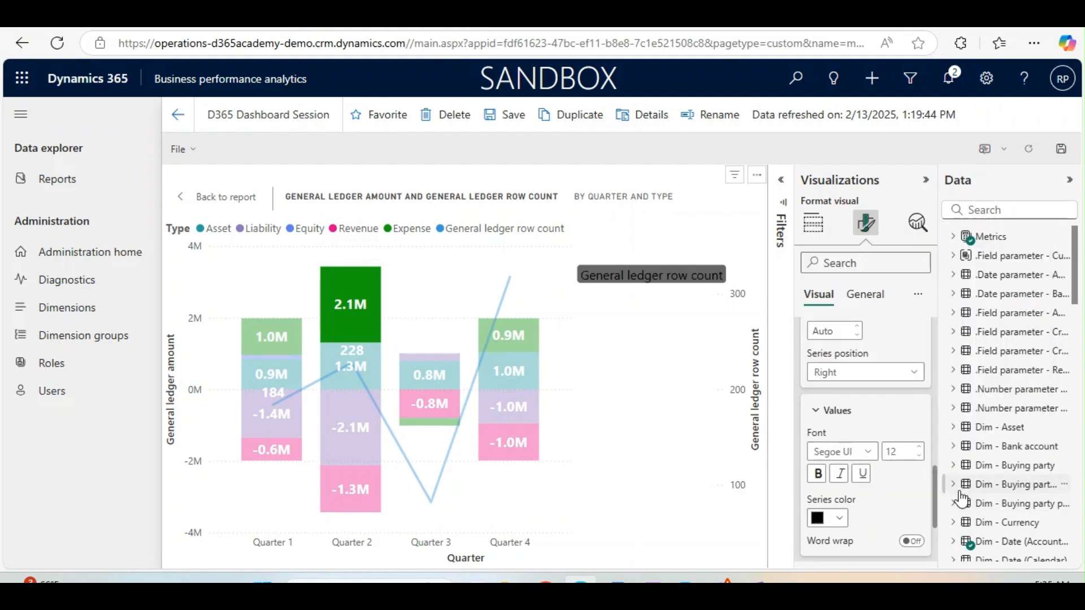
left_click(815, 413)
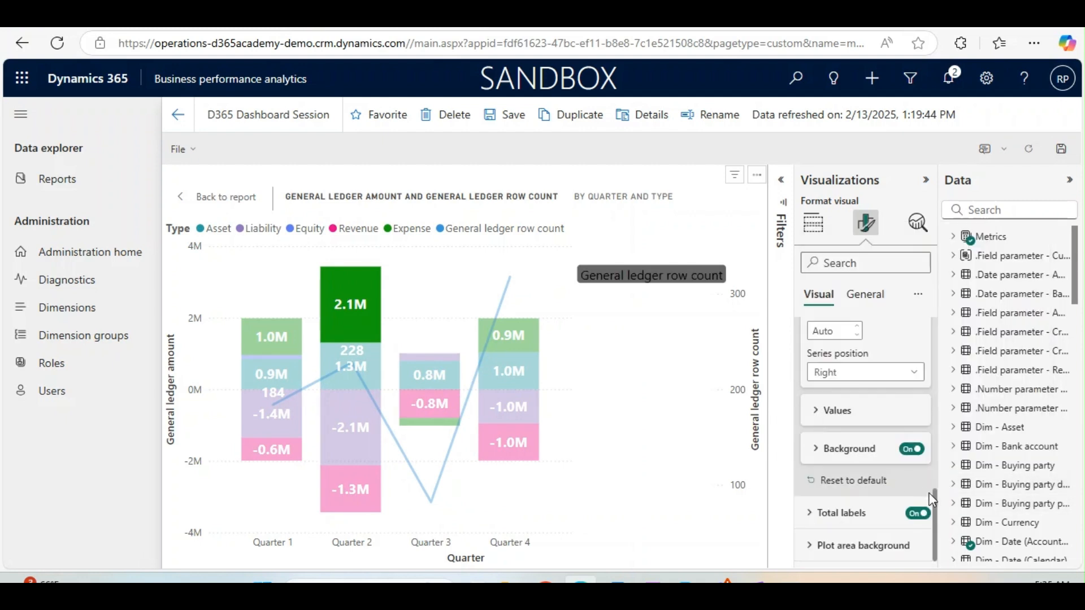
- Format the total labels with font size 11 and black text, and turn on their background
left_click(810, 515)
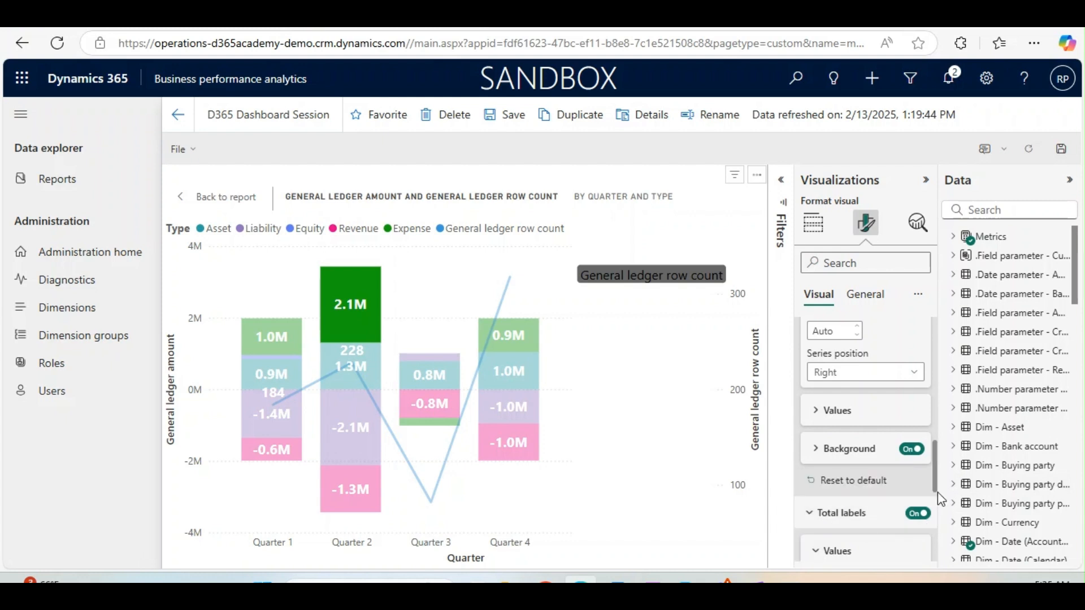
left_click_drag(934, 477, 932, 525)
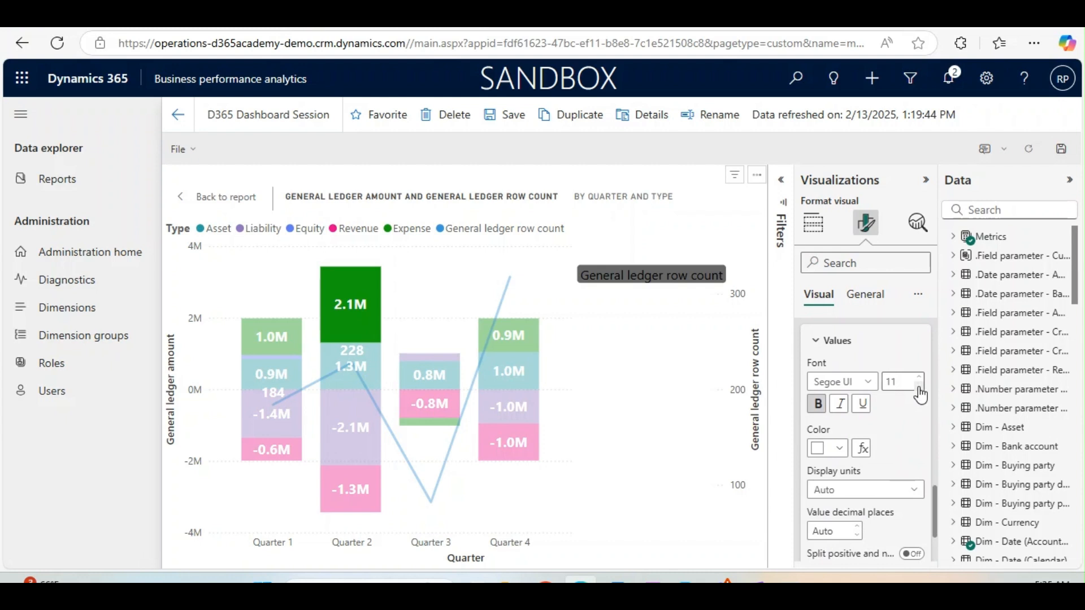
left_click(840, 449)
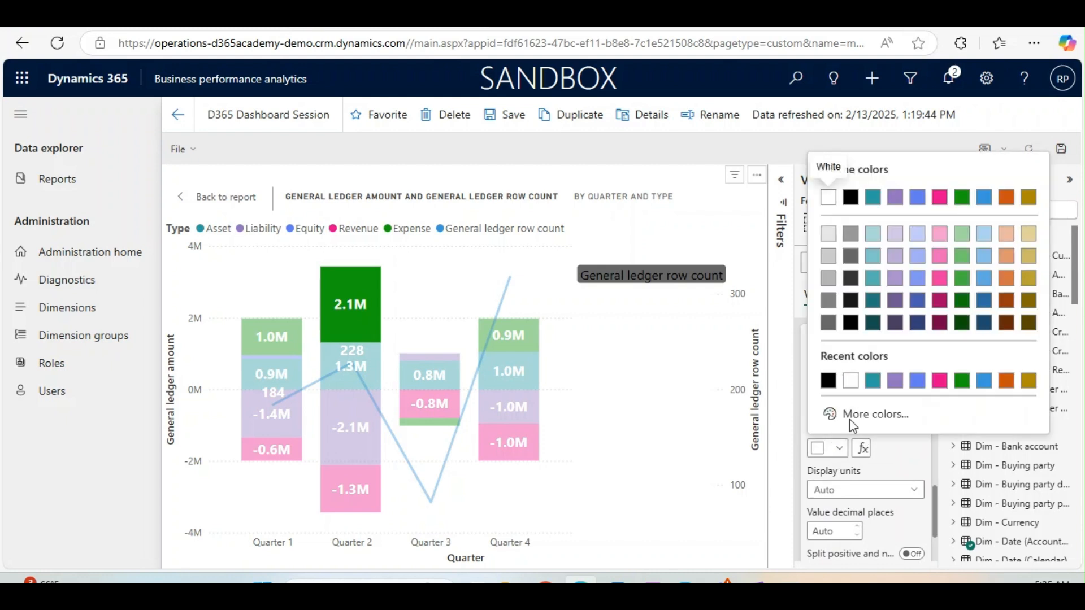
left_click(829, 382)
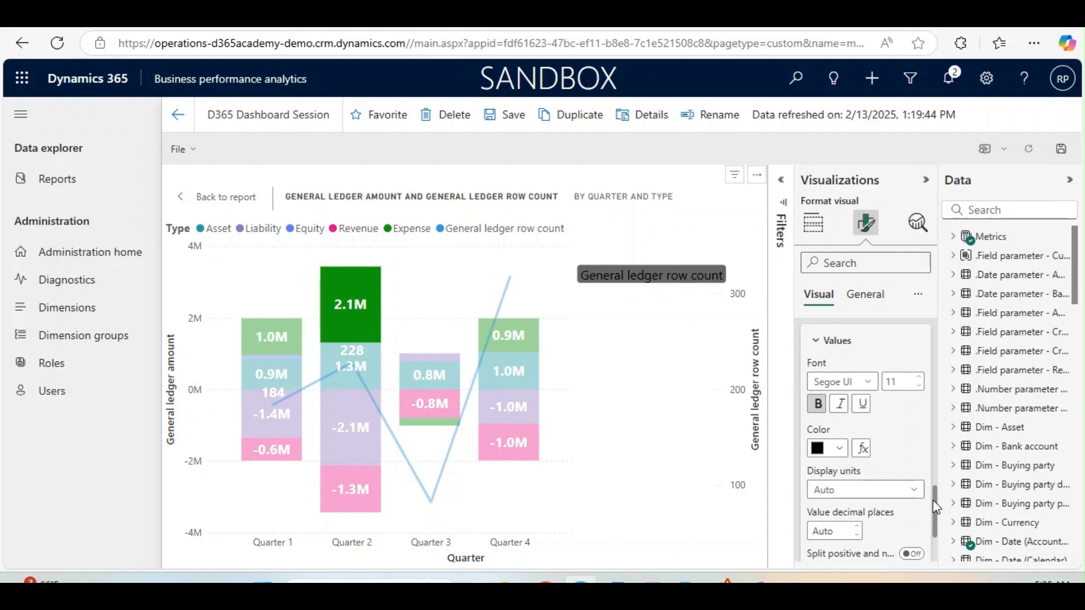
left_click_drag(936, 506, 934, 544)
left_click(907, 482)
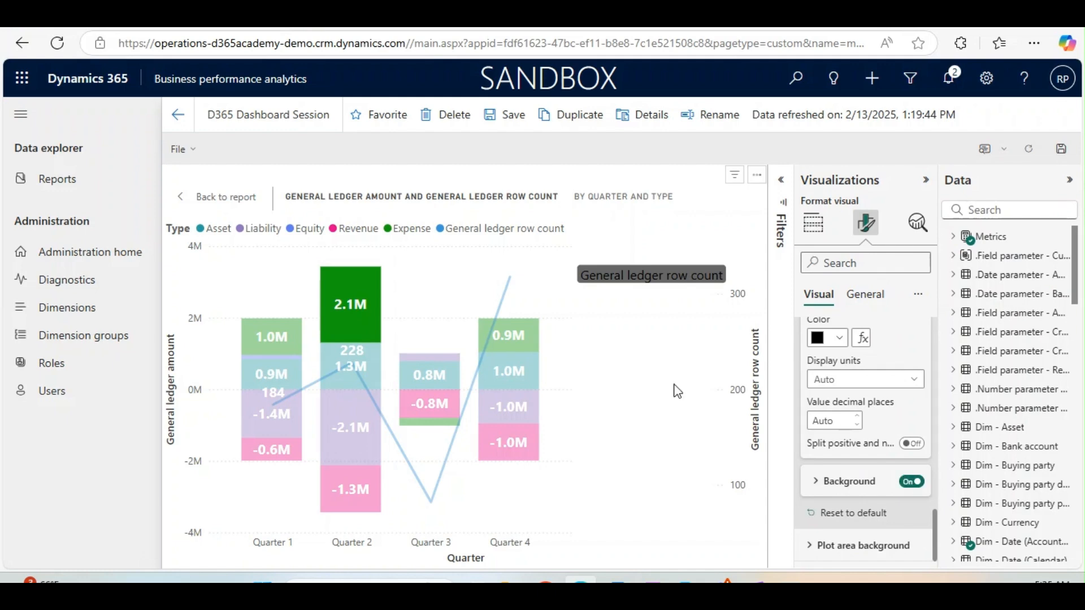
- Save the report, resume editing the combo chart and turn on the shade area under its line
left_click(495, 121)
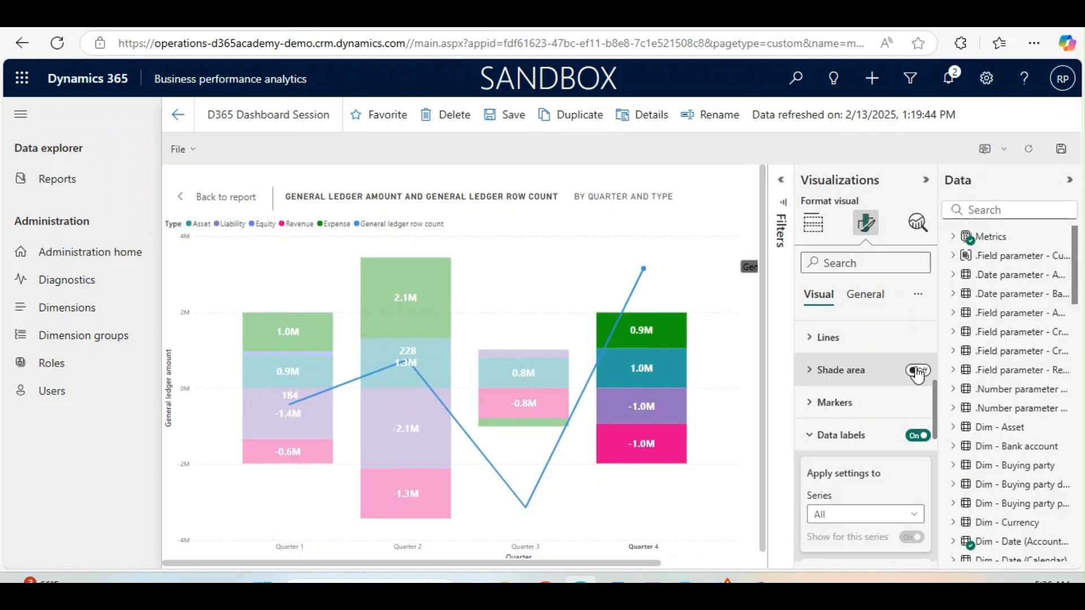
left_click(918, 372)
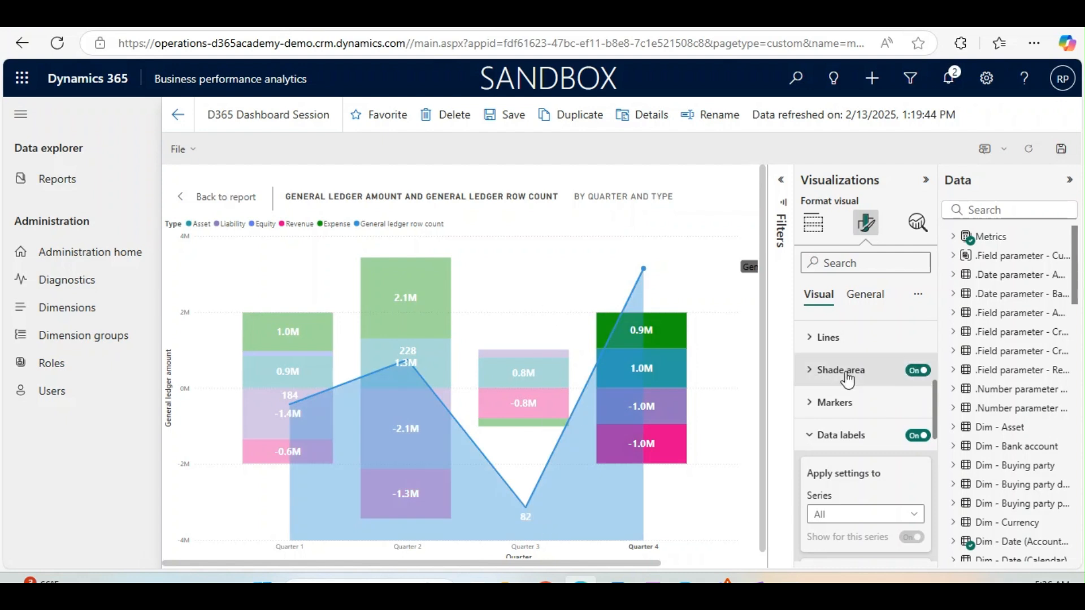
left_click_drag(935, 421, 934, 344)
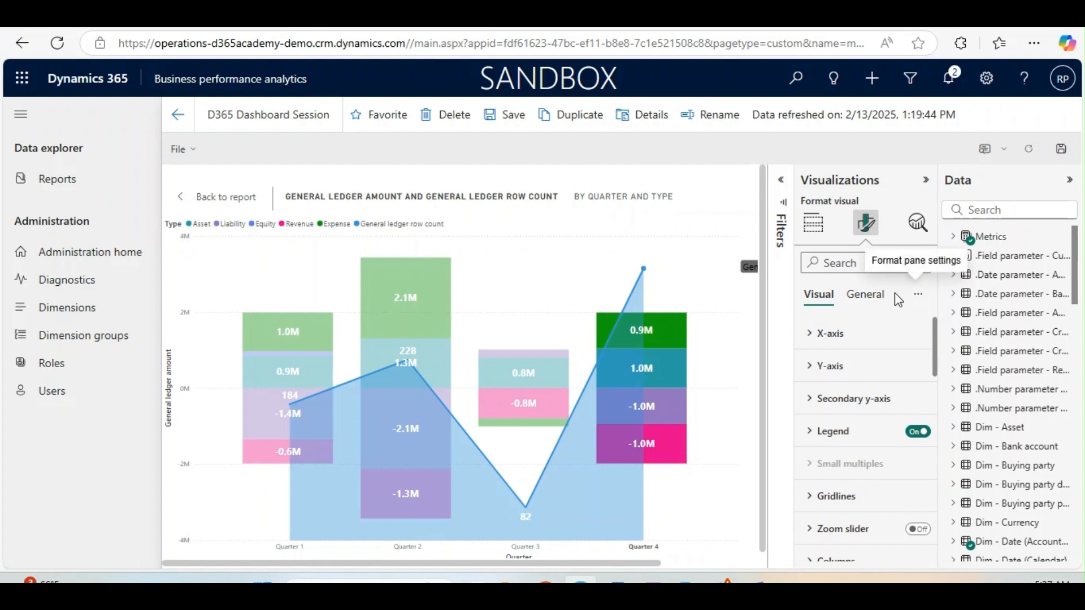
left_click(809, 338)
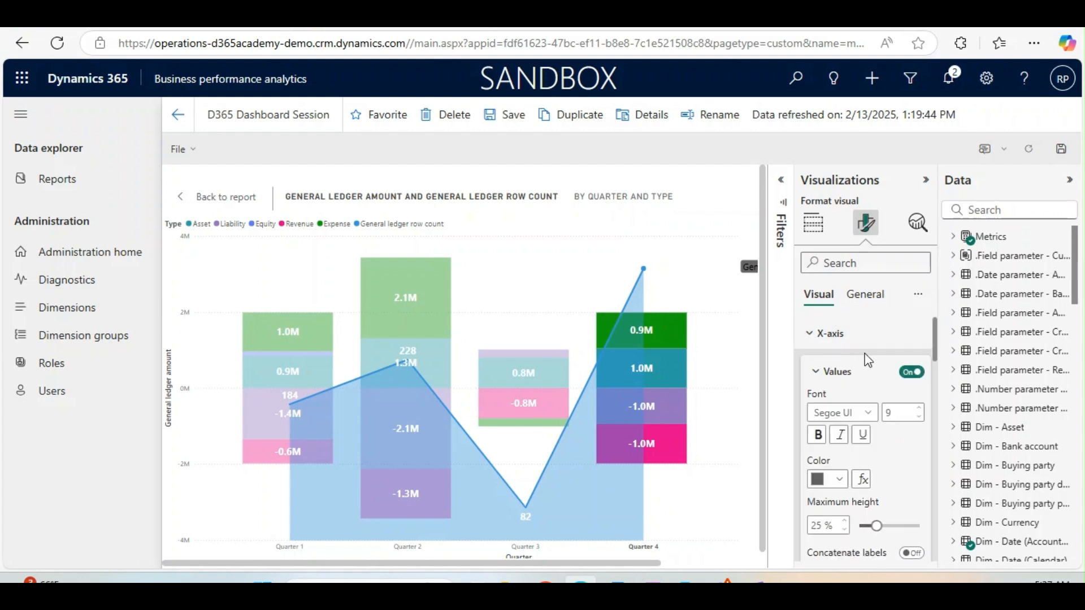
left_click_drag(936, 355, 935, 390)
left_click(819, 391)
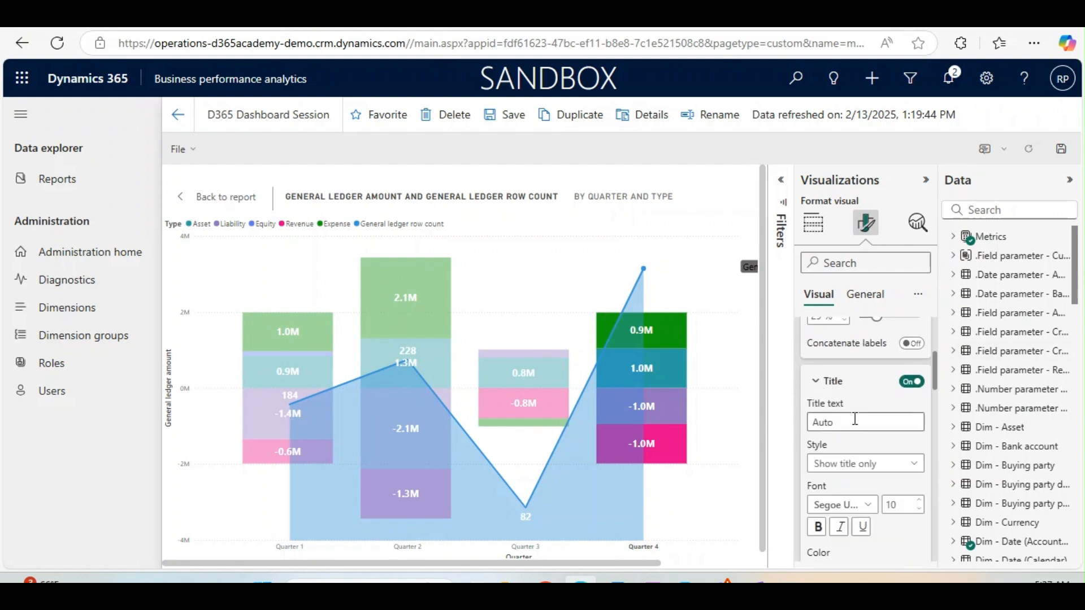
left_click(817, 391)
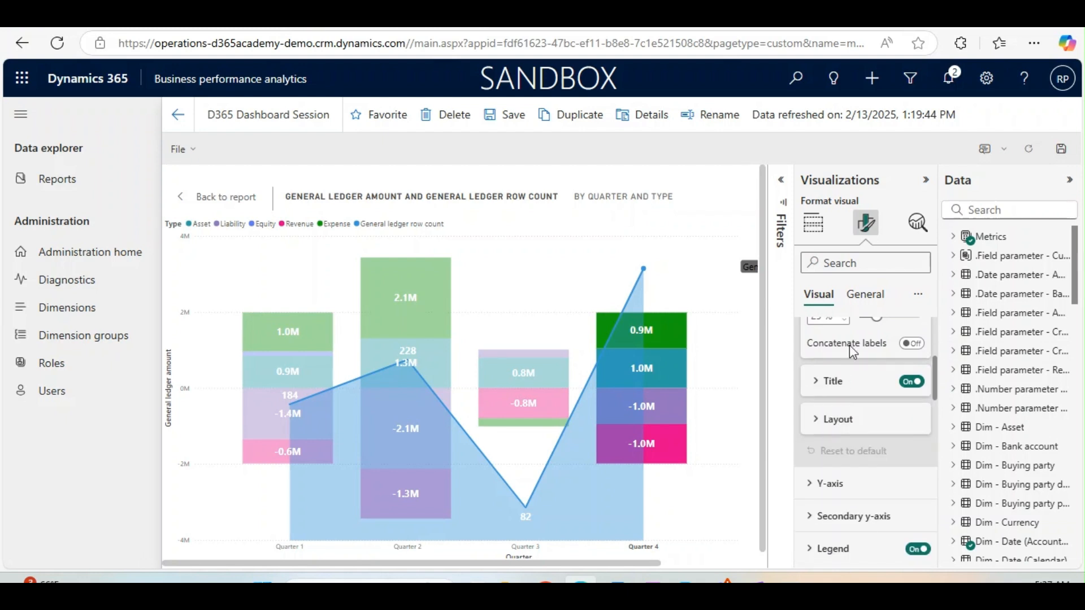
- Change the combo chart's title text to "Ledger Series Value"
left_click(865, 295)
left_click(812, 370)
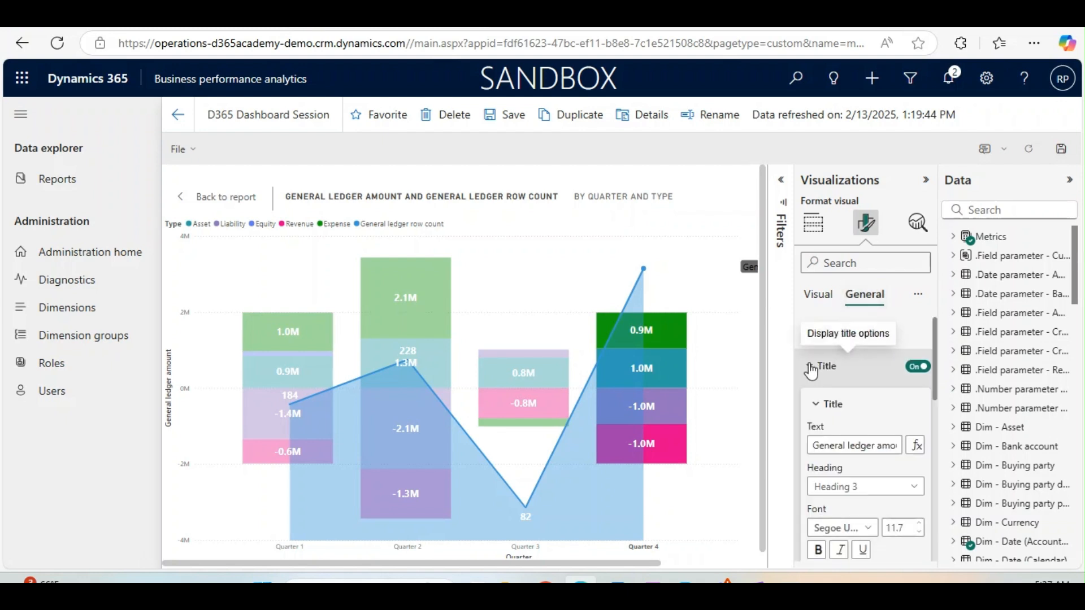
triple_click(869, 445)
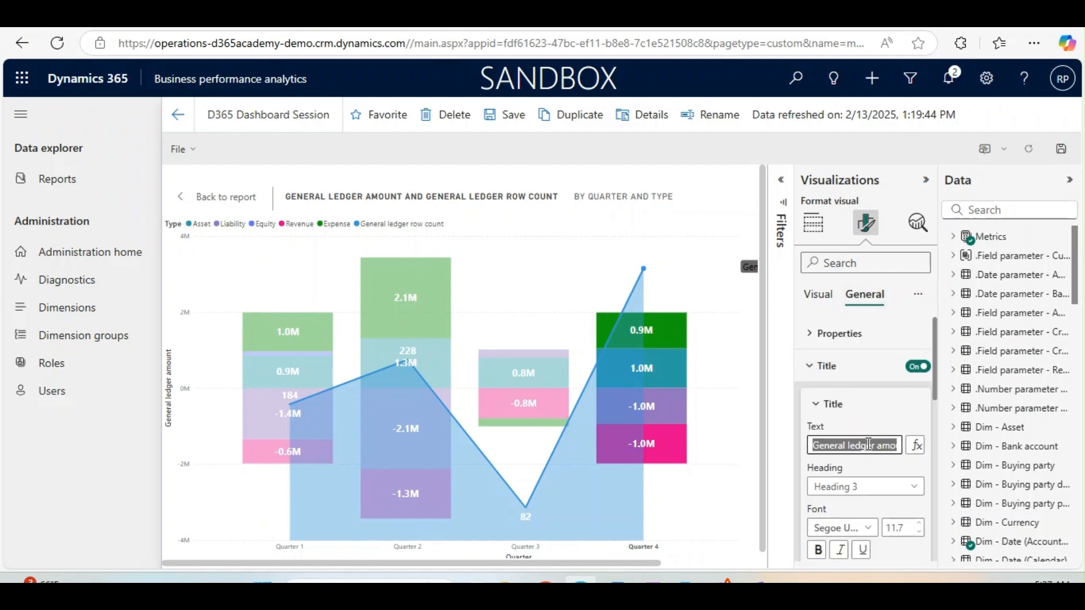
type("Ledger Series")
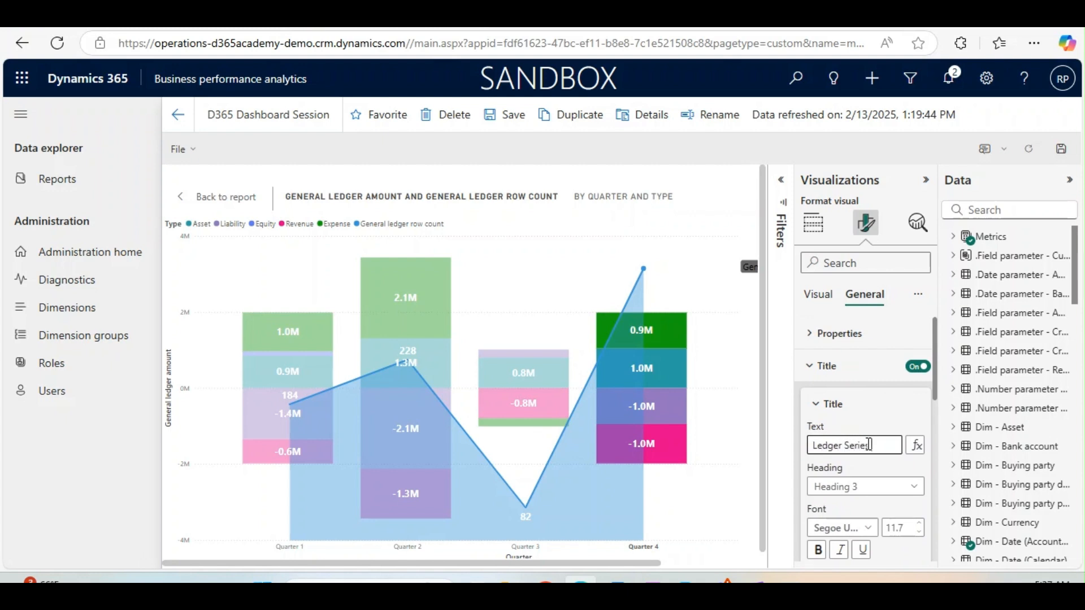
type(" Value")
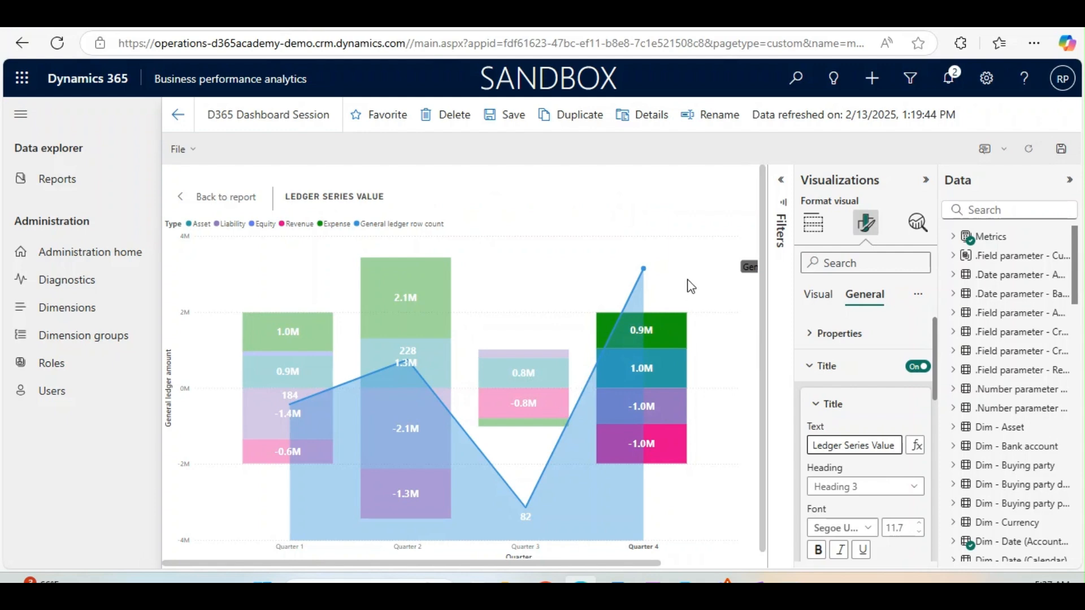
- Save the report and return from the focused combo chart to the full dashboard page
left_click(504, 115)
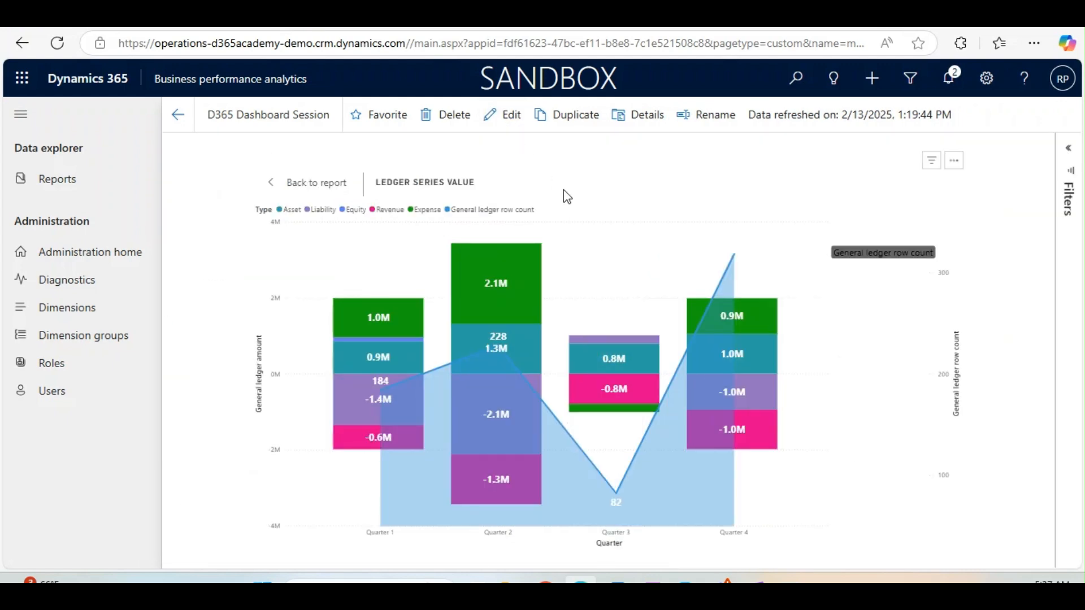
left_click(342, 196)
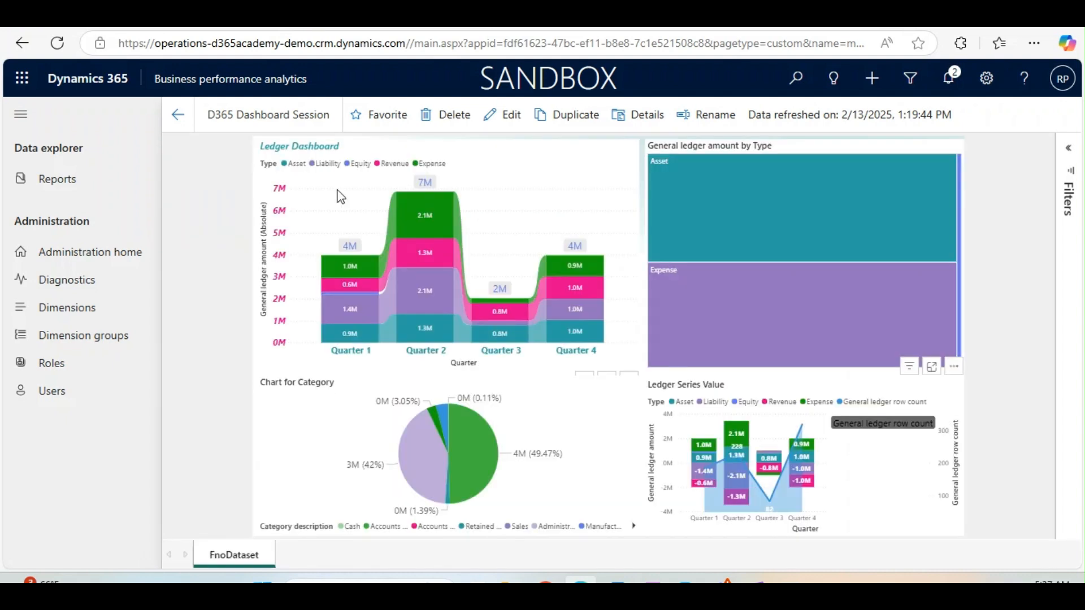